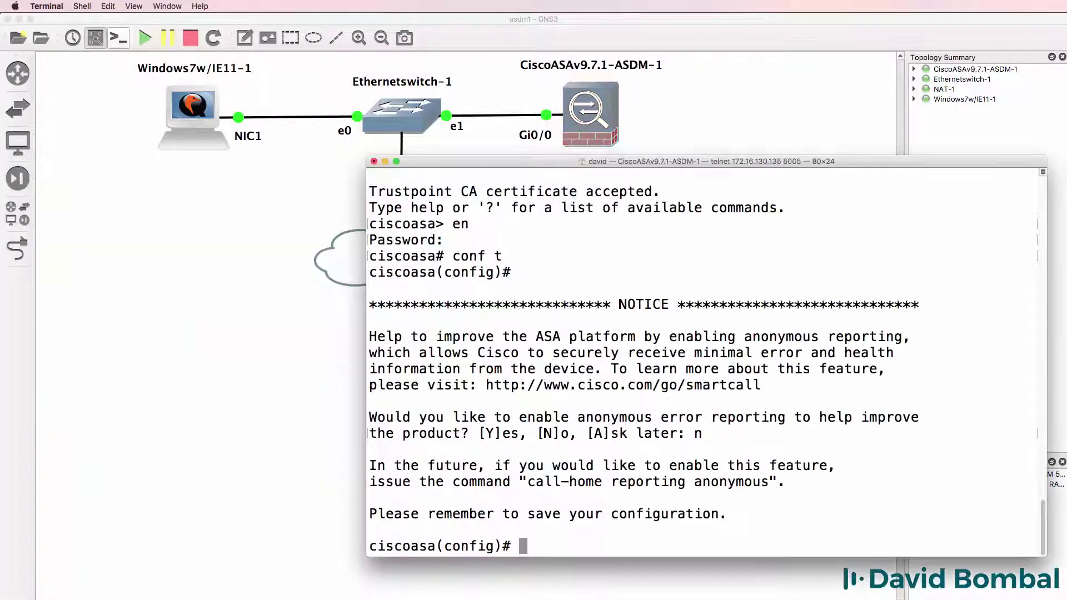
Enter interface g0/1 on the ASA, connect ASDM, and start all lab nodes
text(int g0/1)
key(Return)
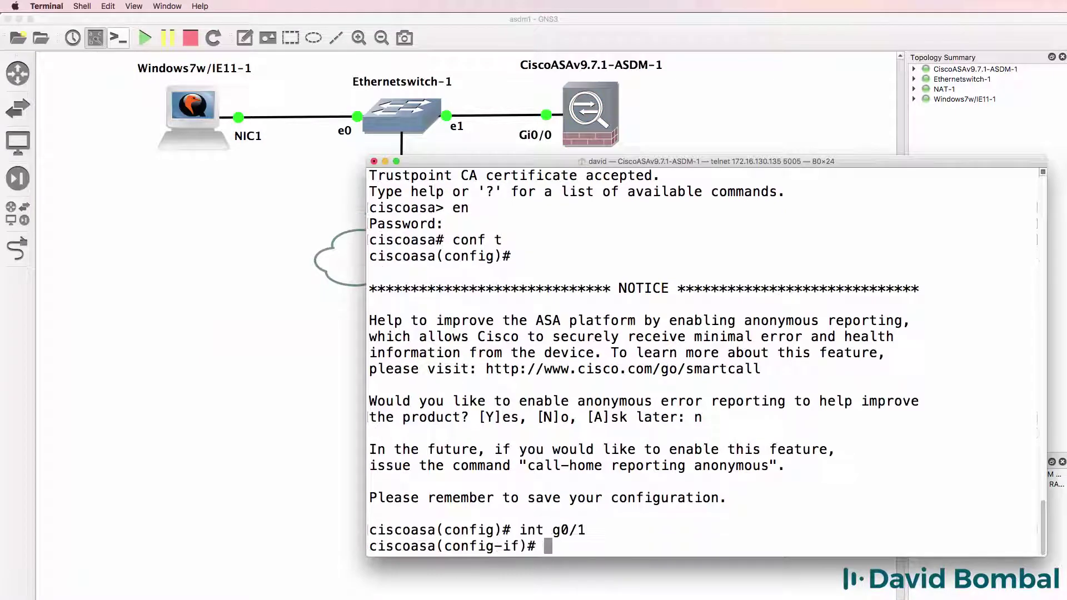
text(name)
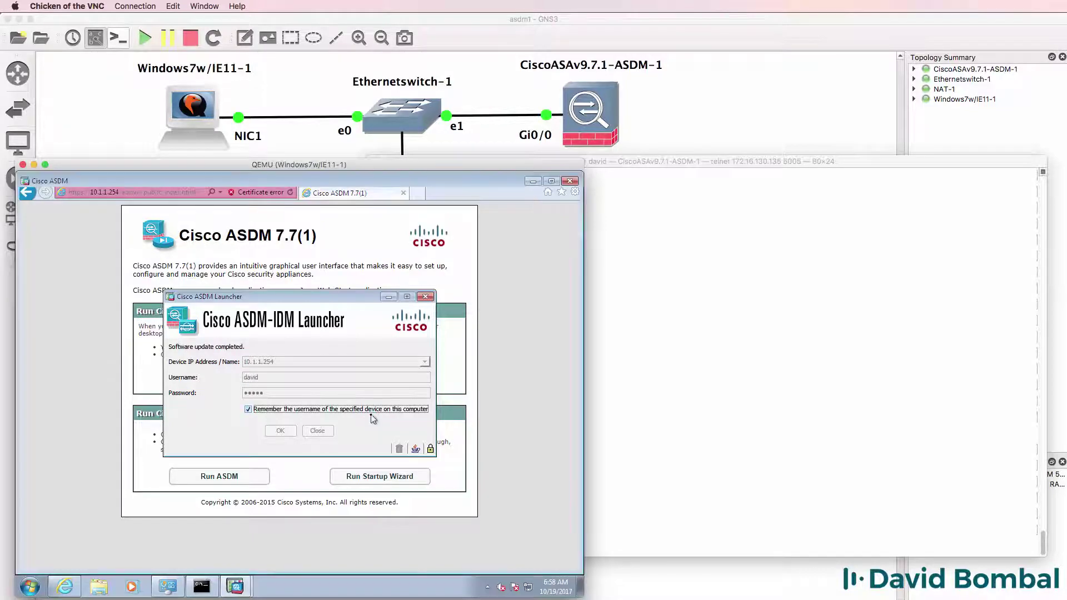
click(298, 419)
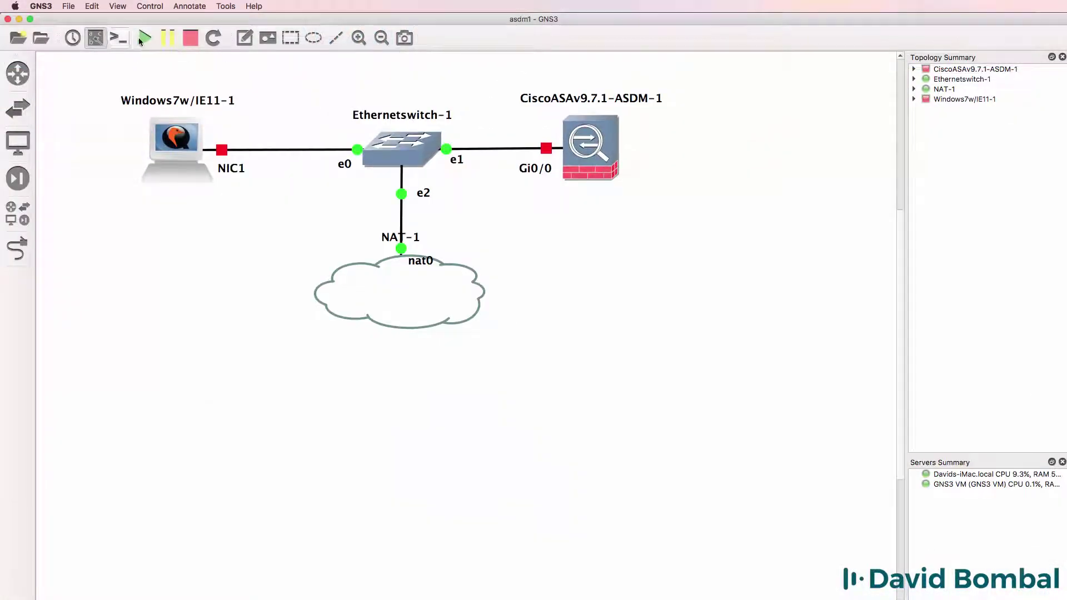
click(143, 38)
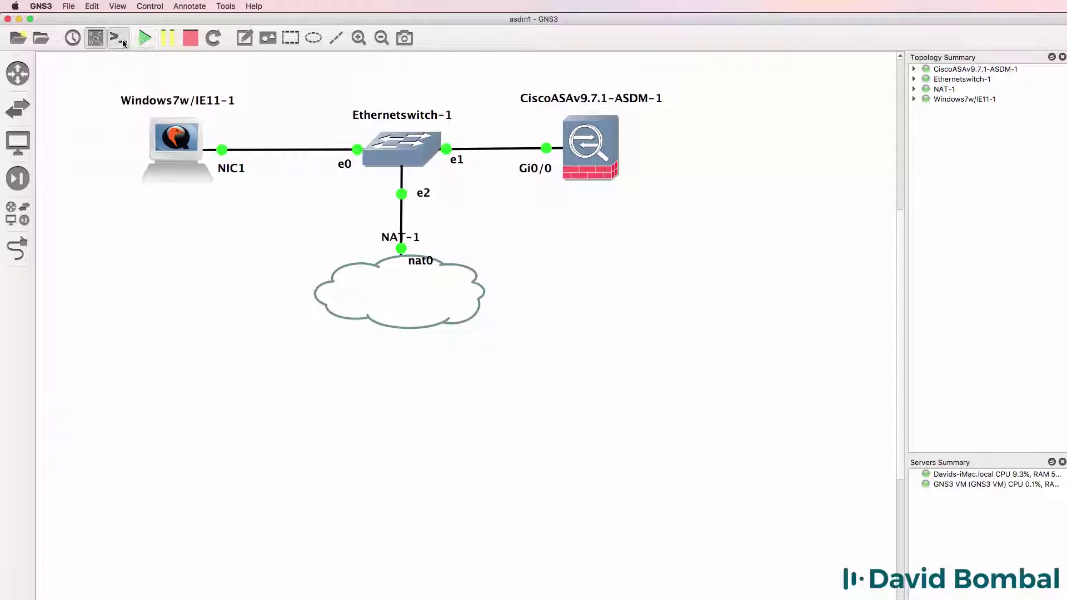
Open consoles for all nodes, with the Windows VM on the left and the ASA console on the right
click(121, 42)
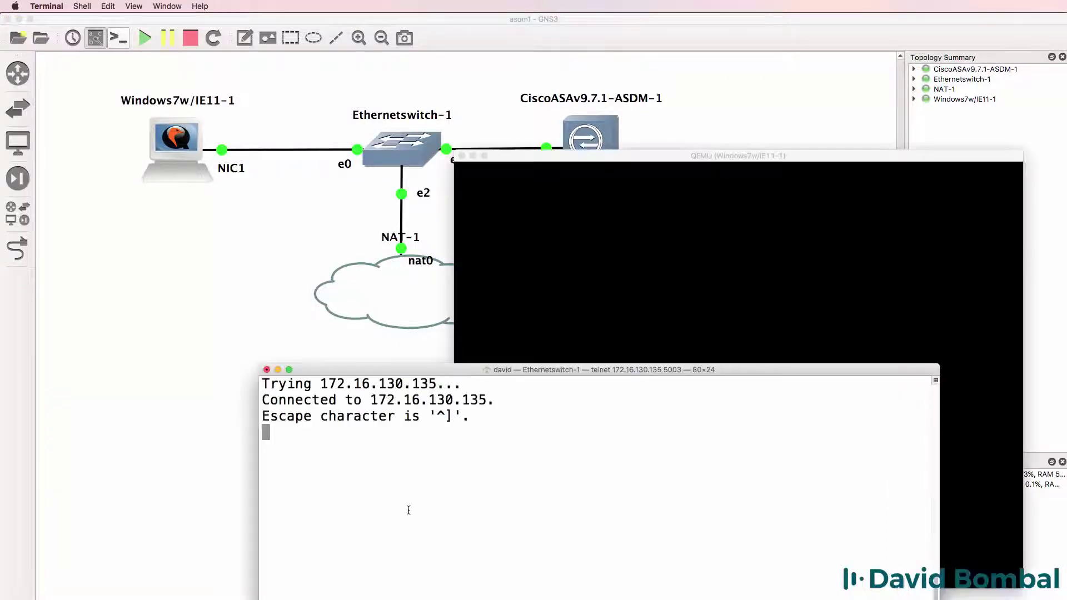
drag(615, 160, 176, 149)
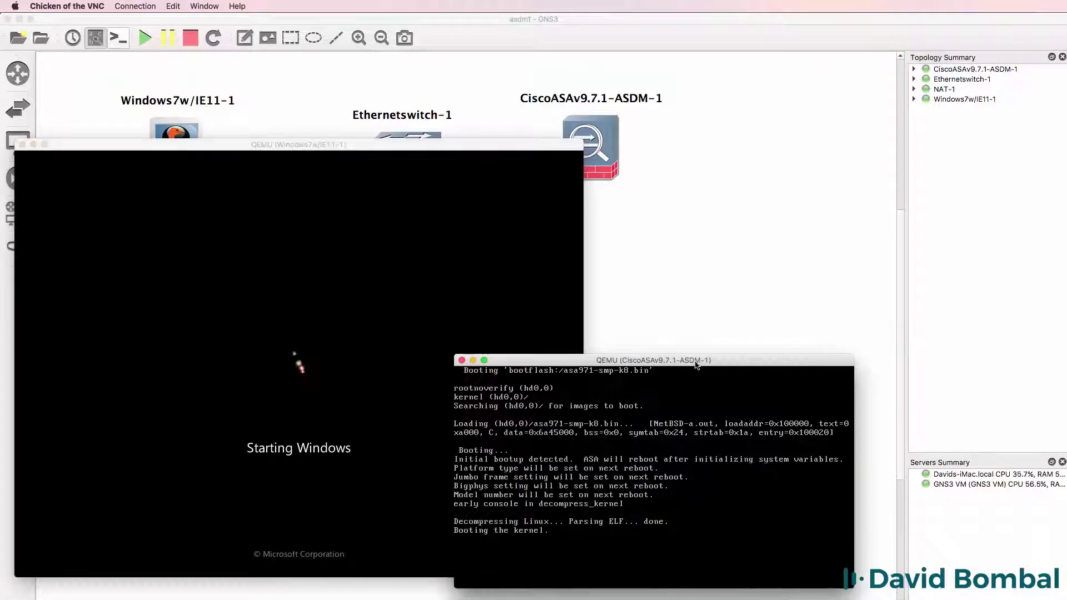
drag(698, 361, 850, 213)
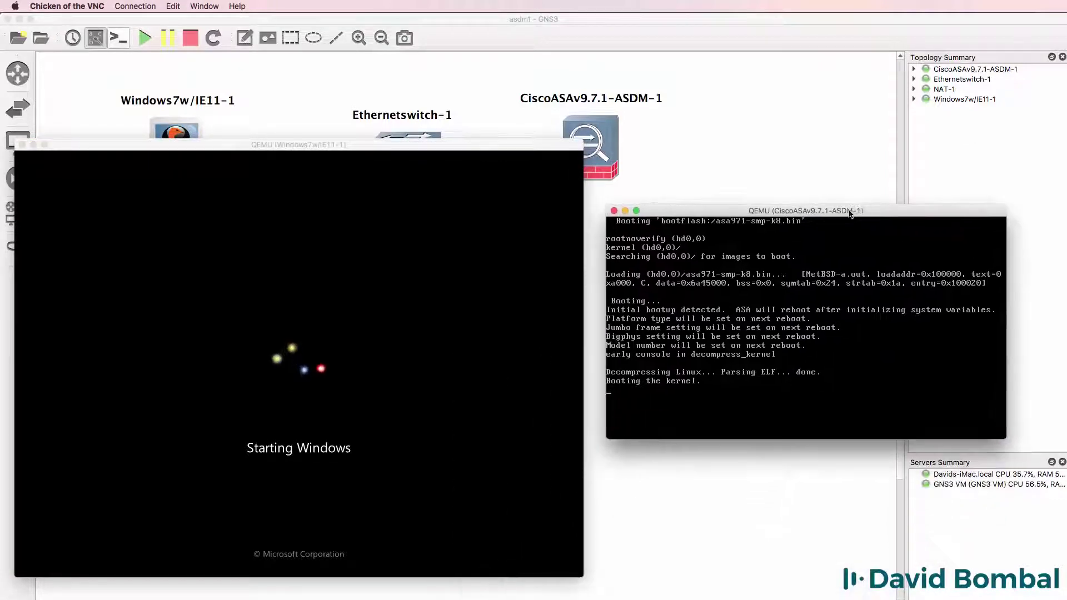
click(520, 150)
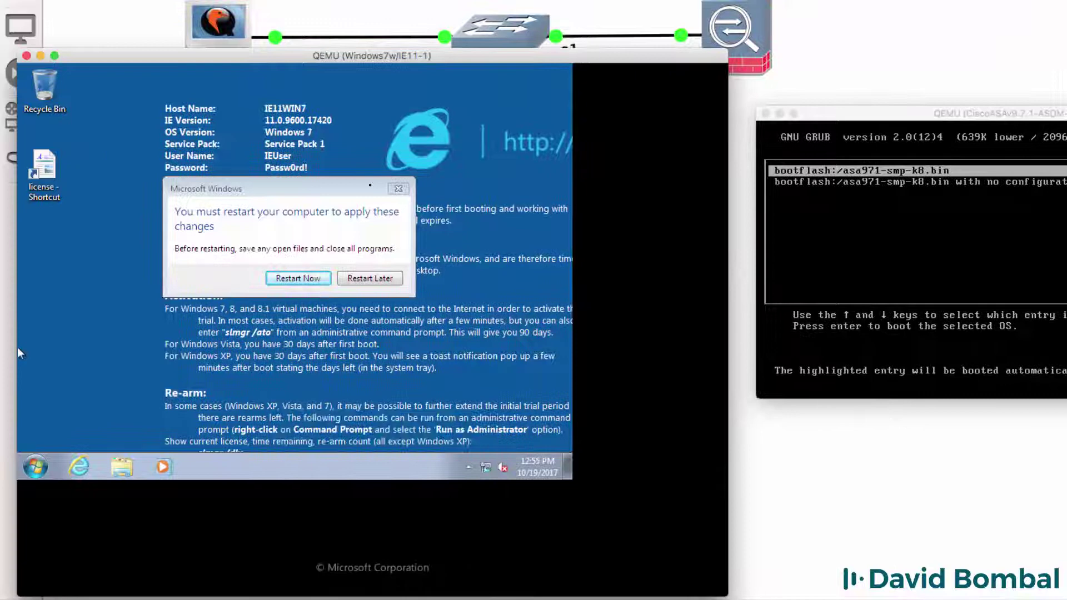
Restart Windows 7 now to apply its pending changes
click(307, 281)
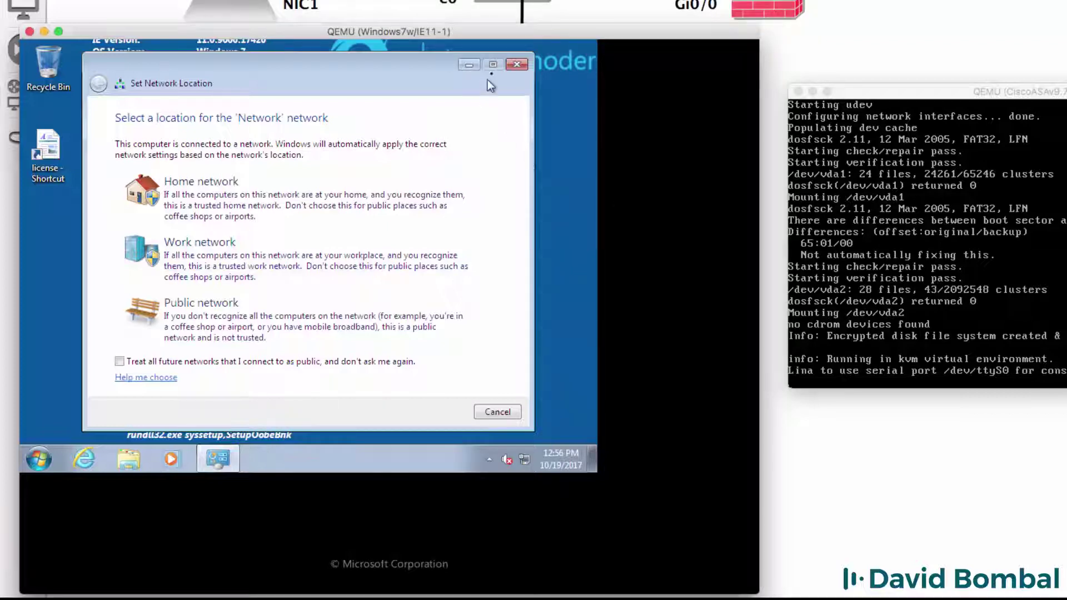
Dismiss the network location prompt and apply the Windows 7 theme
click(516, 66)
right_click(426, 99)
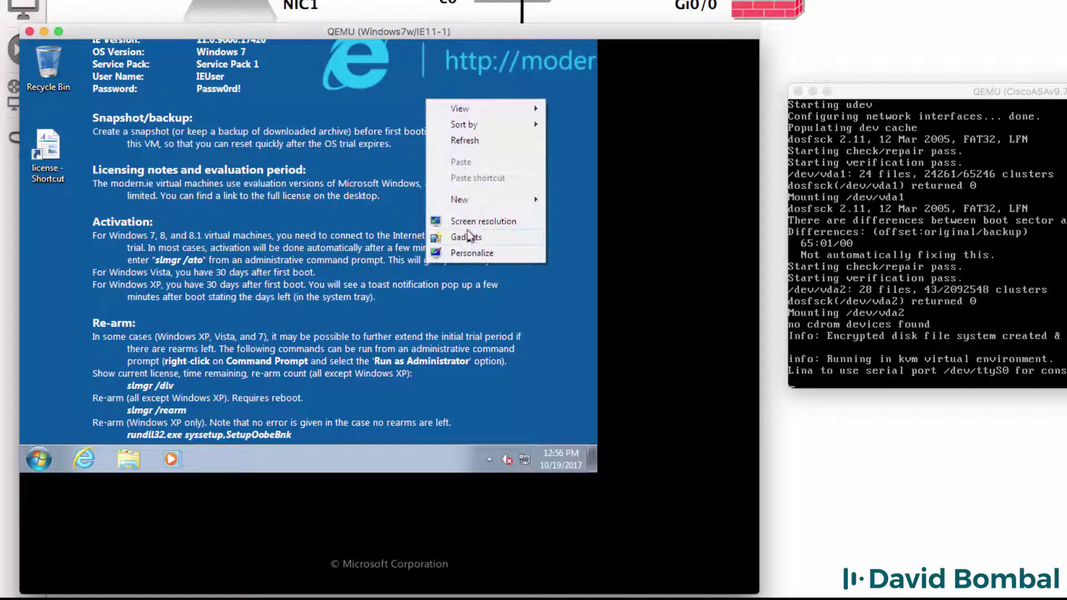
click(472, 253)
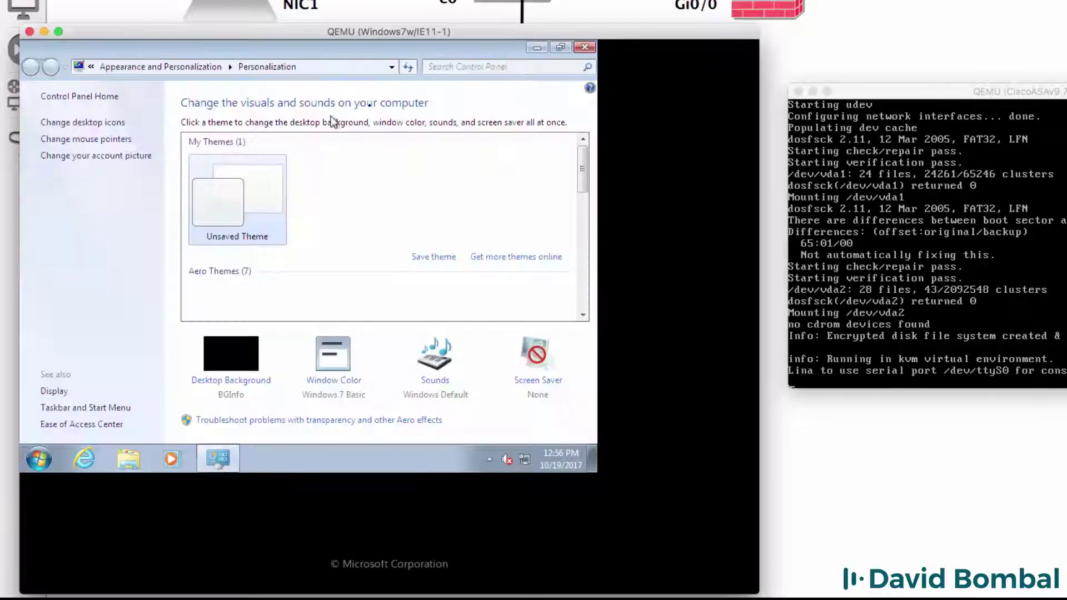
click(238, 297)
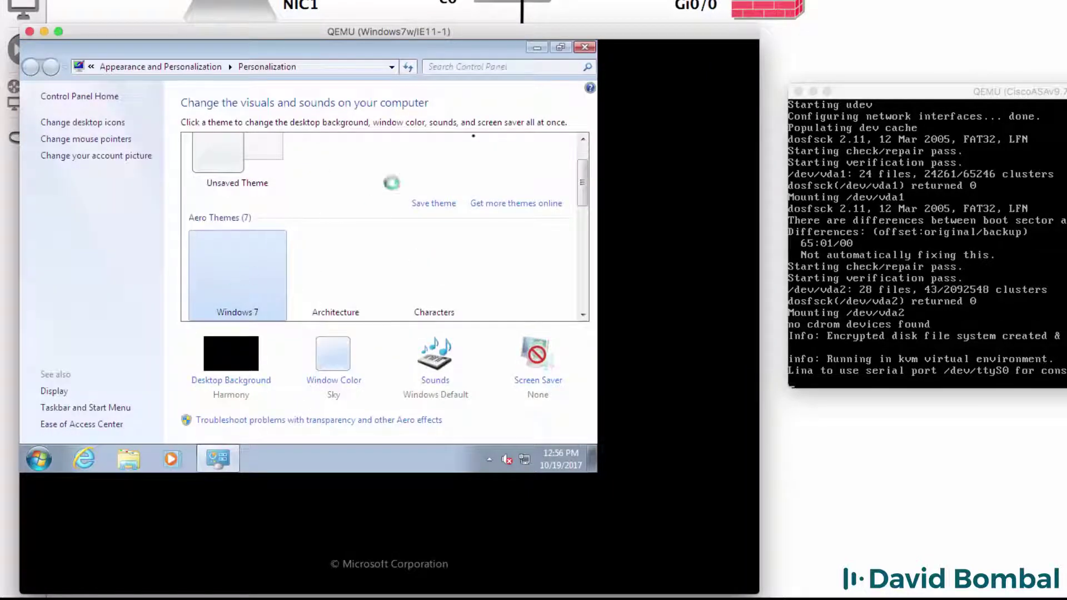
click(584, 46)
Set the screen resolution to 1024×768, keep the changes, and restart Windows
right_click(377, 105)
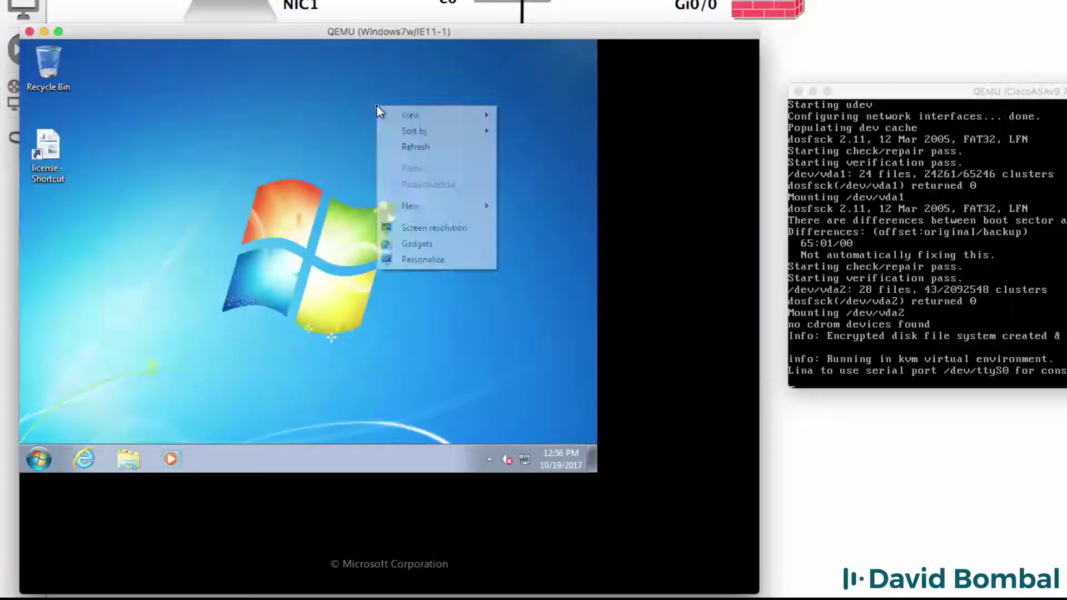
click(443, 229)
click(213, 245)
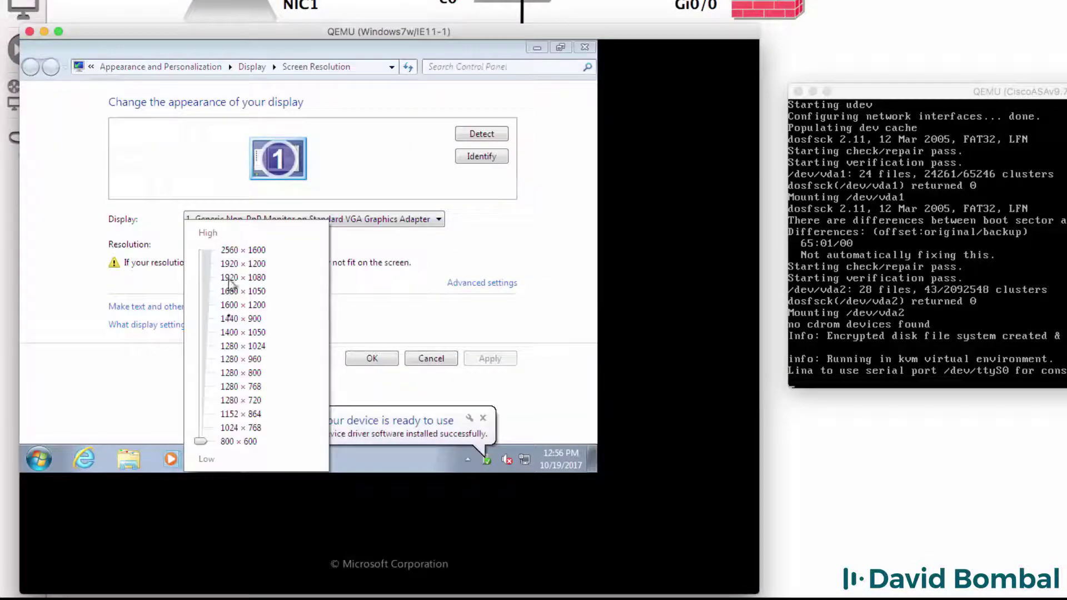
click(253, 429)
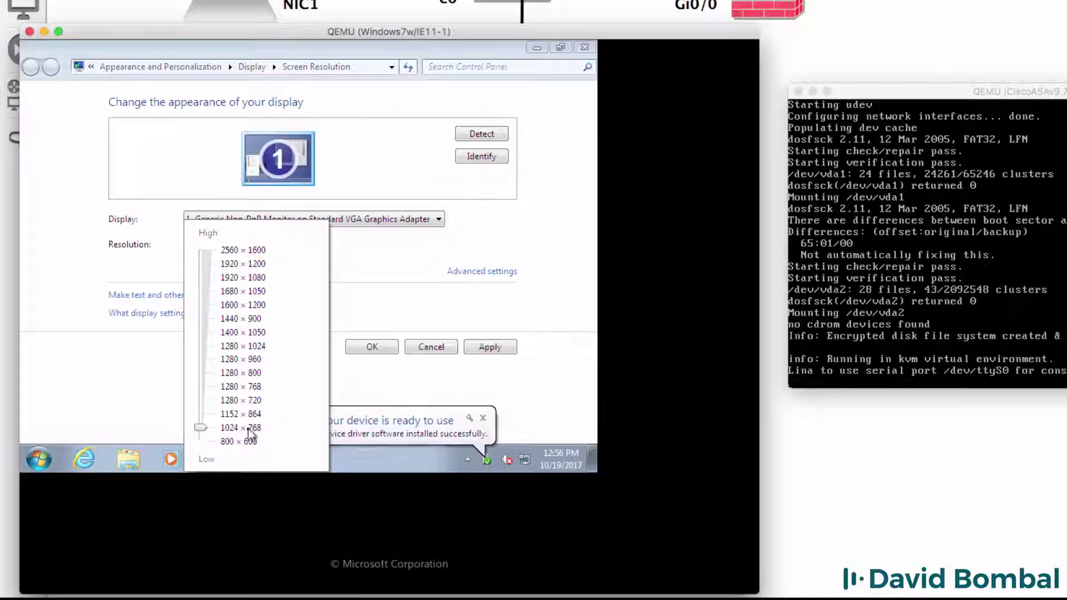
click(371, 361)
click(372, 347)
click(411, 297)
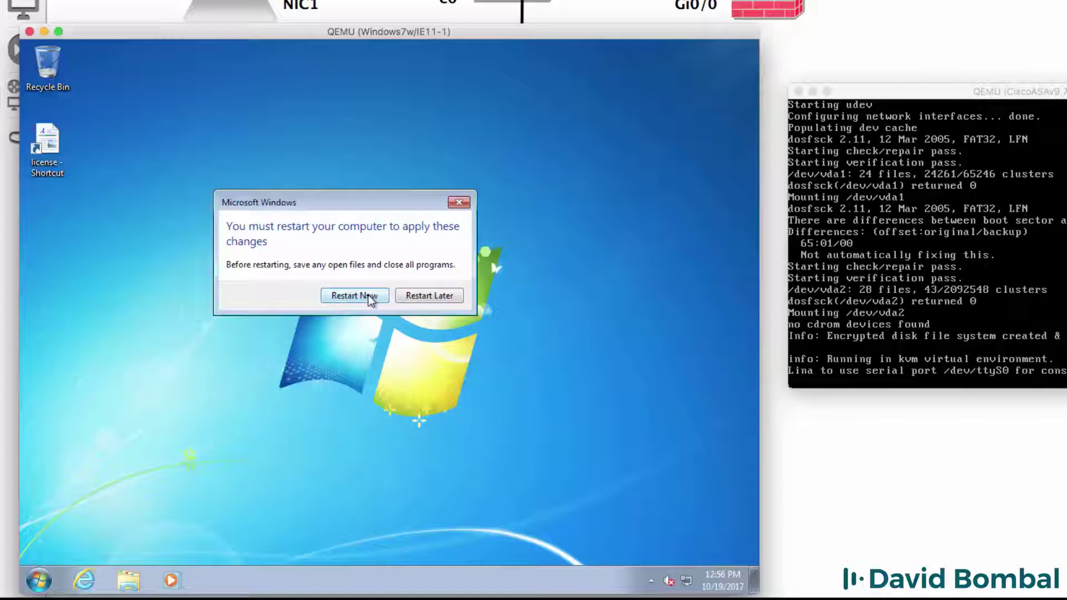
click(368, 295)
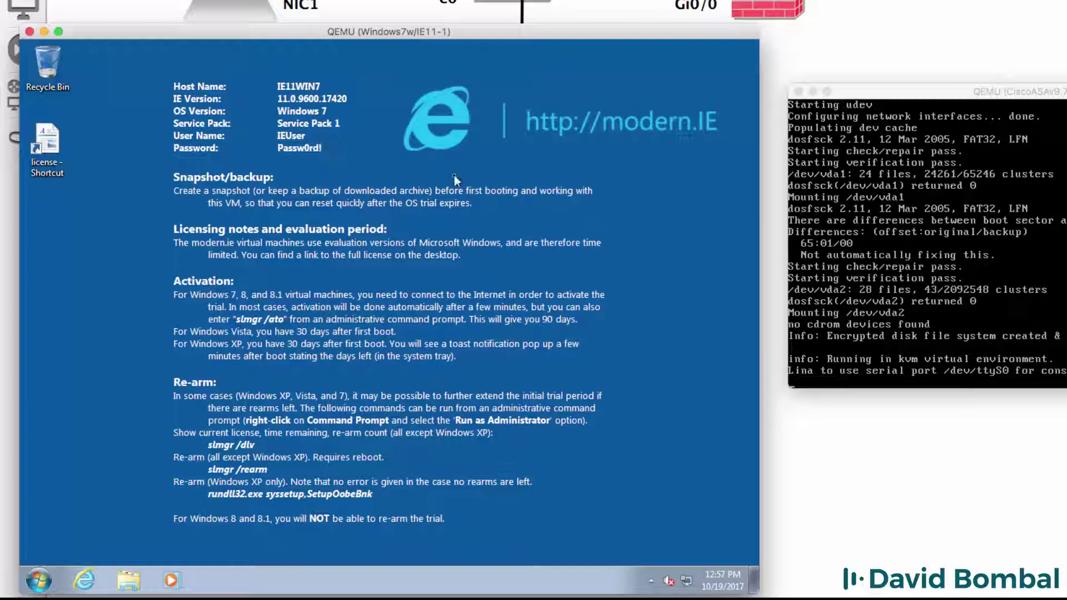
Reapply the Windows 7 theme through Personalize
right_click(466, 168)
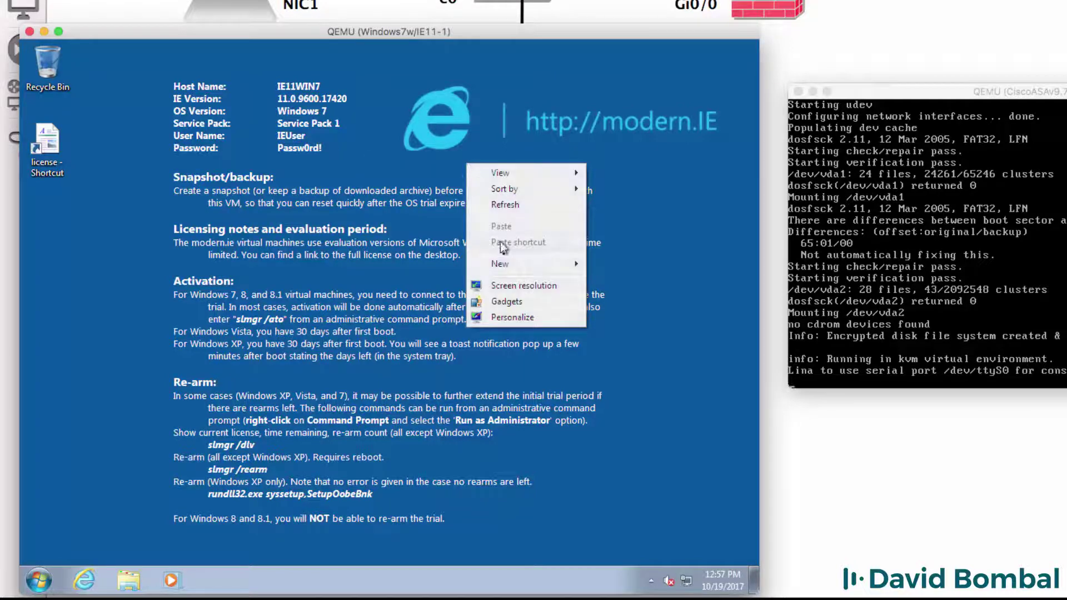
click(526, 321)
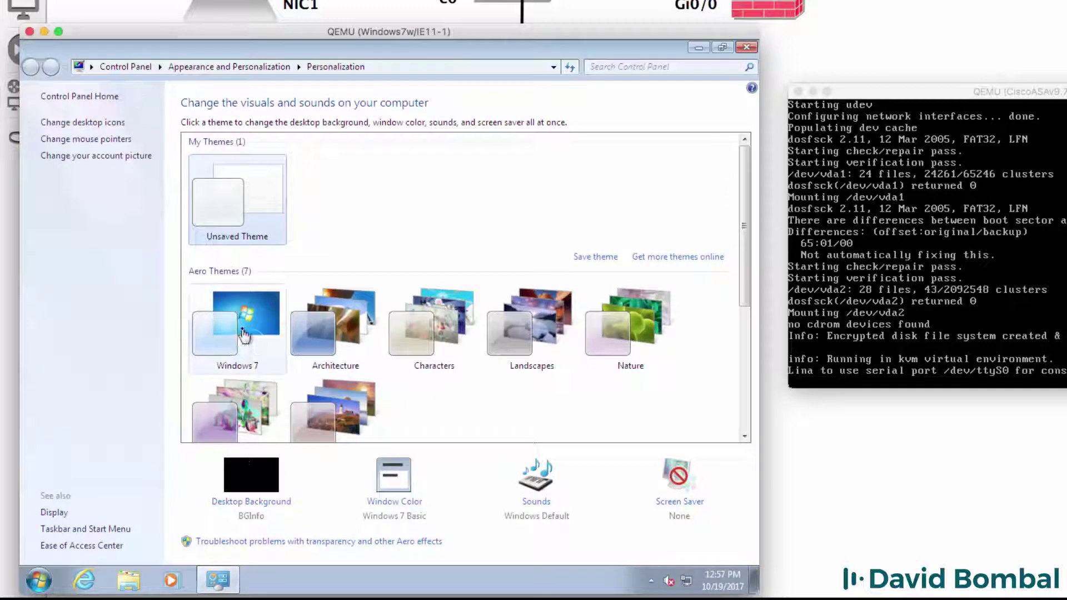
click(245, 335)
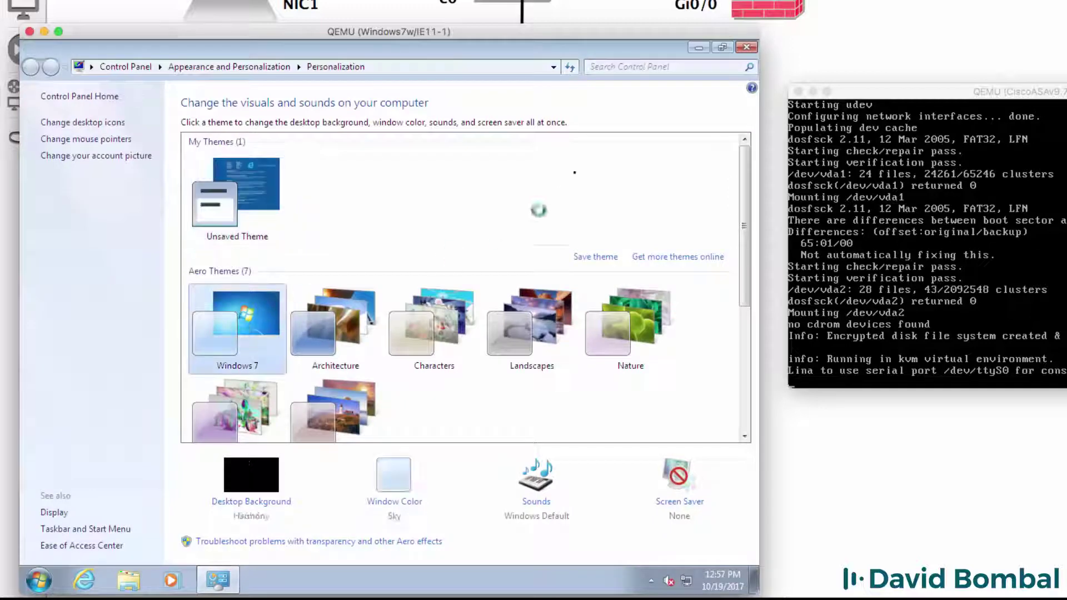
click(746, 48)
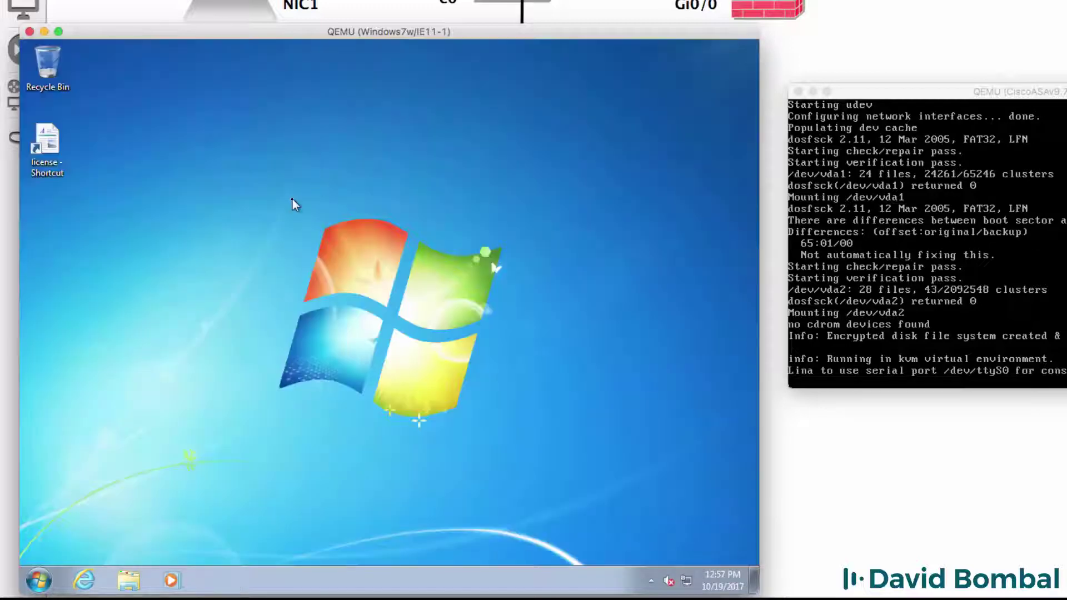
Load google.com in Internet Explorer
click(78, 581)
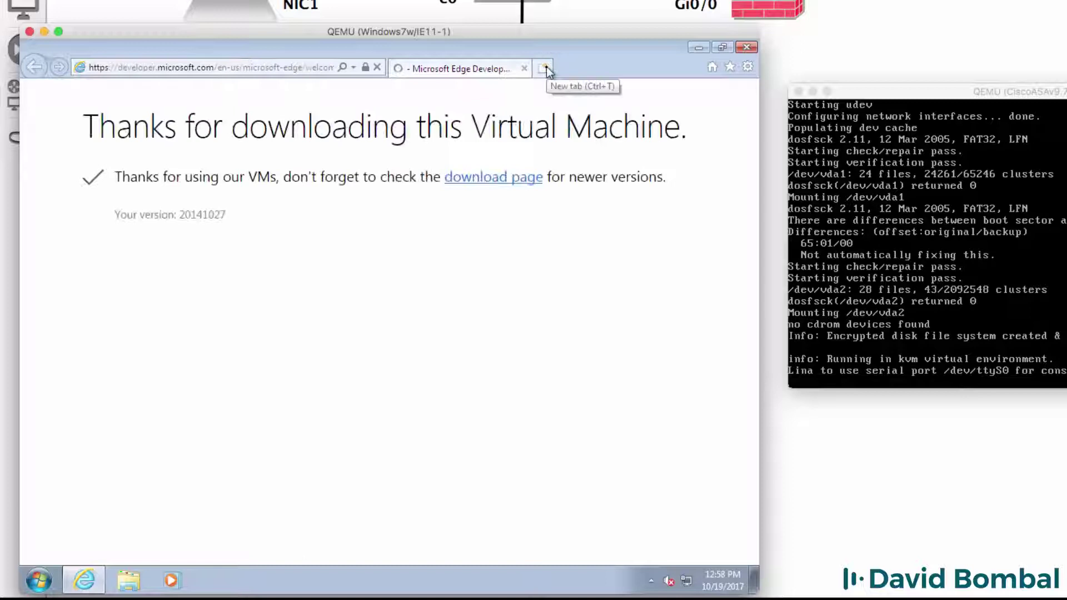
click(212, 68)
text(goo)
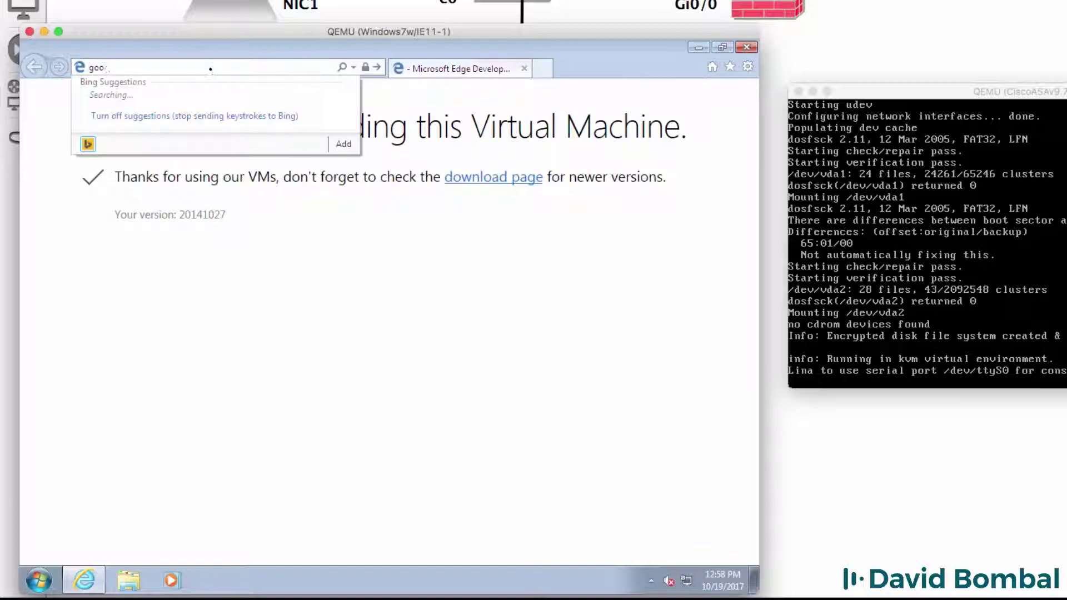
text(gle.com)
key(Return)
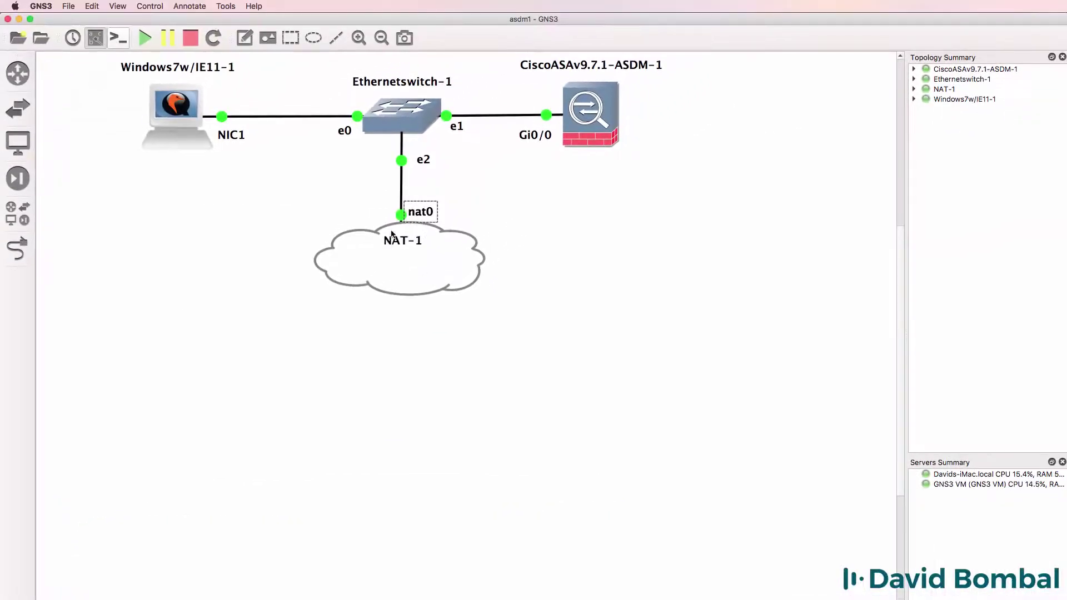
Nudge the Windows laptop node slightly right and close Internet Explorer in the VM
mouse_move(392, 253)
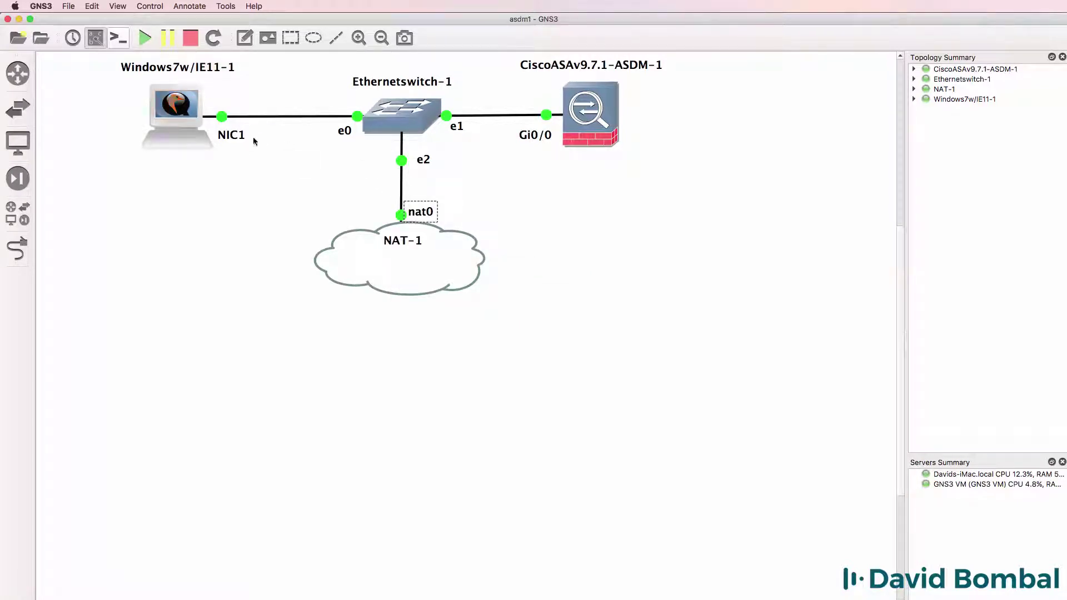
drag(185, 127, 202, 127)
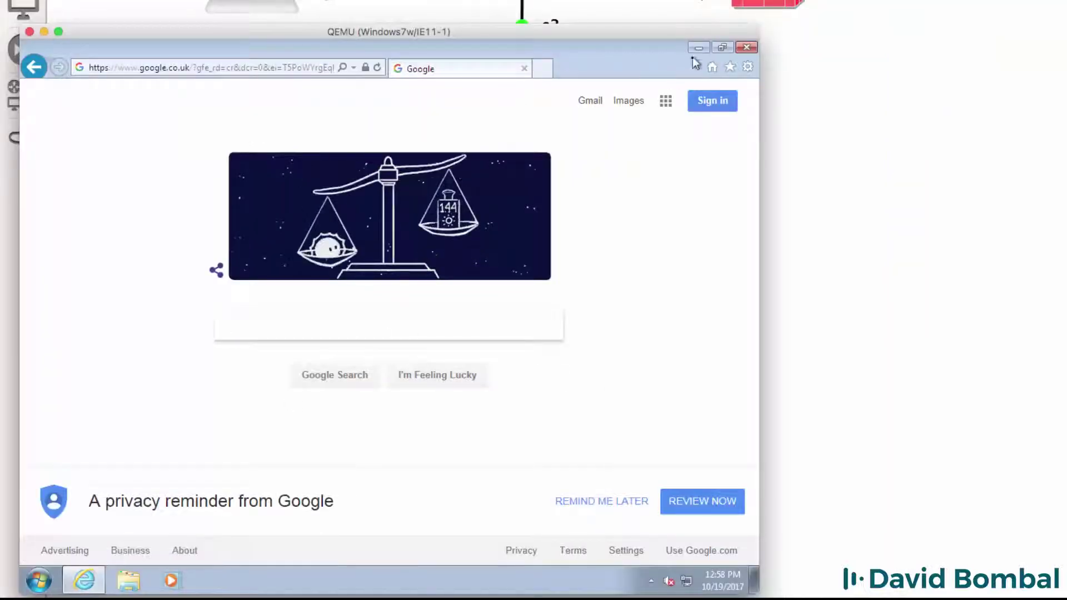
click(696, 56)
Run ipconfig in a Command Prompt to check the 192.168.122.30 address and 192.168.122.1 gateway
click(36, 580)
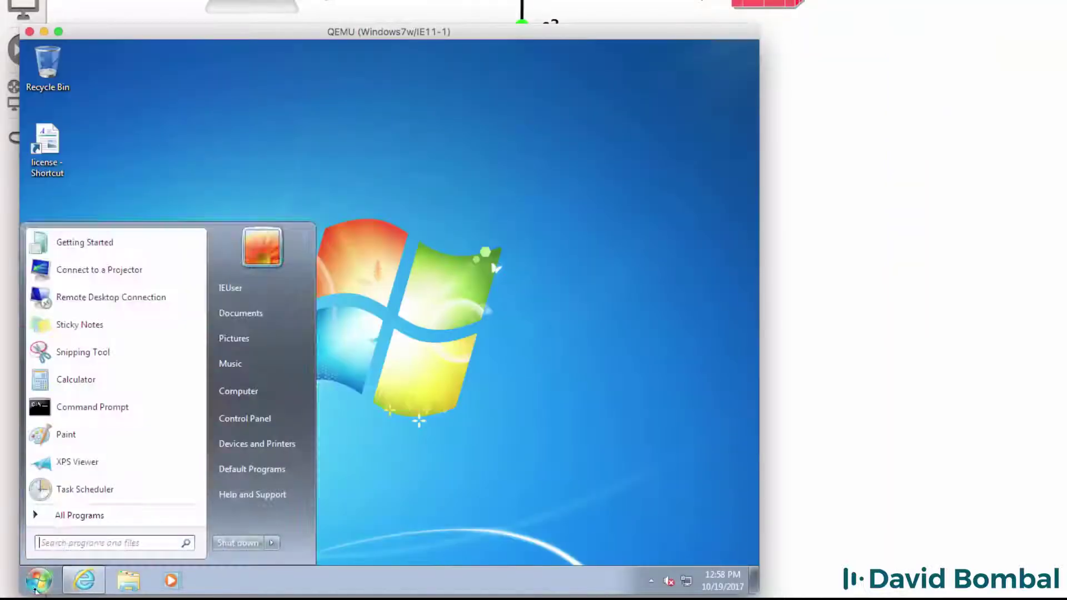
click(82, 417)
text(ipconfig)
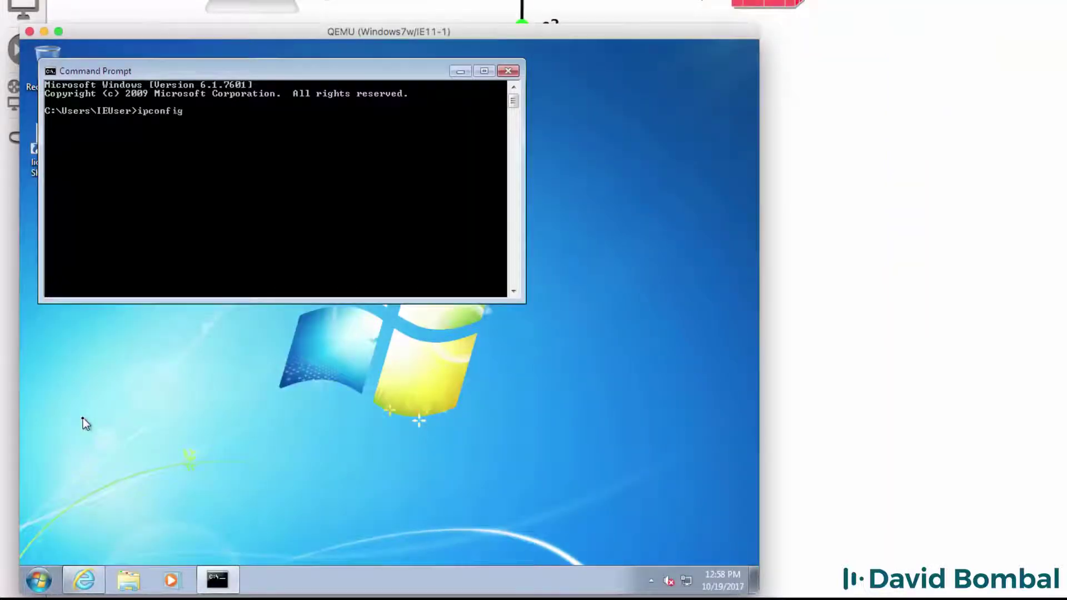
key(Return)
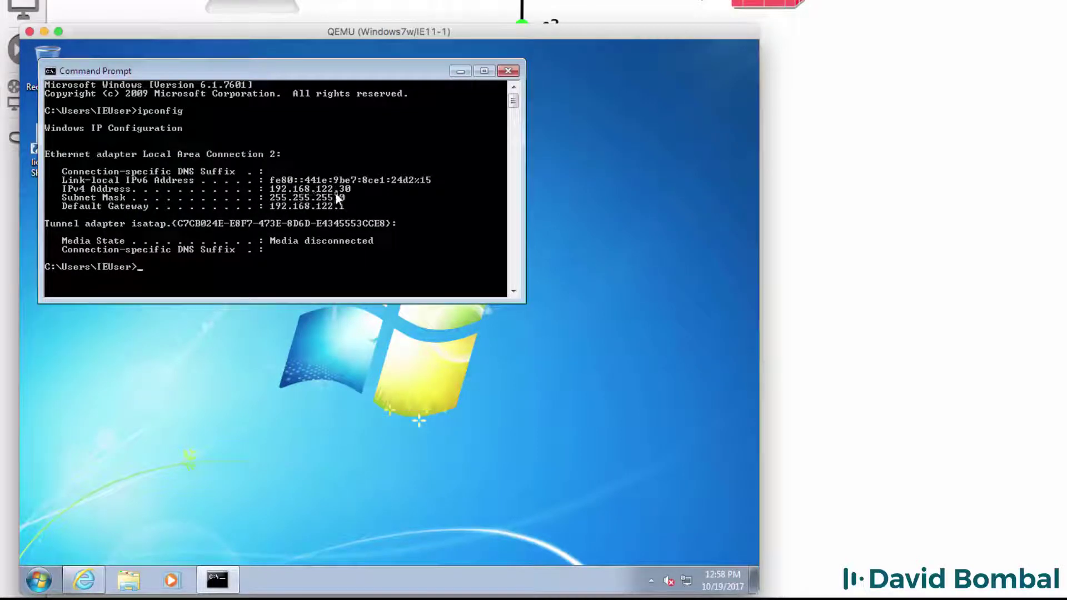
Open the IPv4 properties of Local Area Connection 2
right_click(687, 581)
click(688, 572)
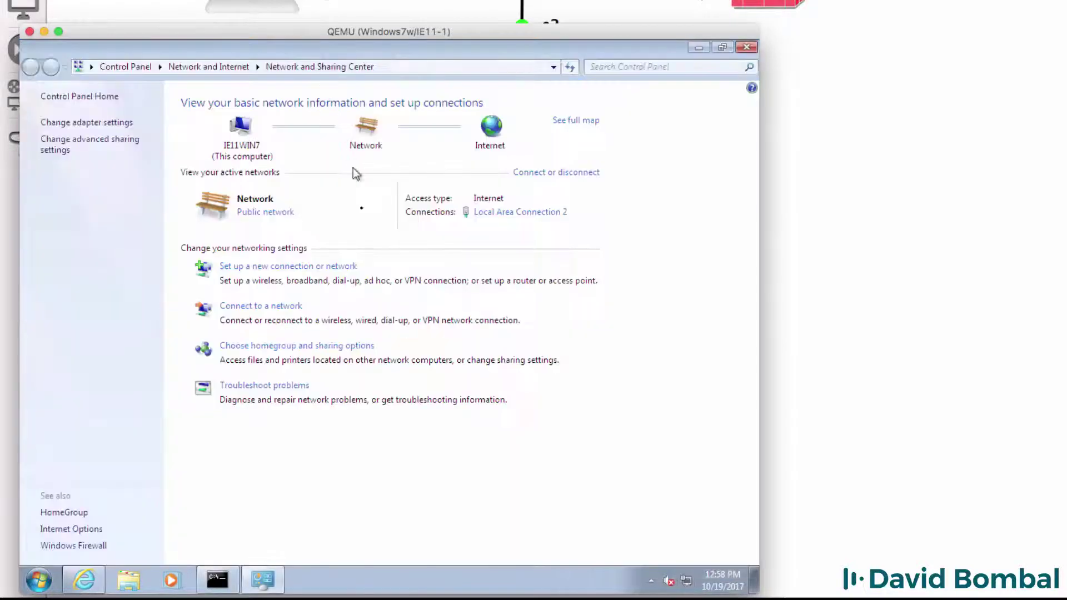
click(102, 131)
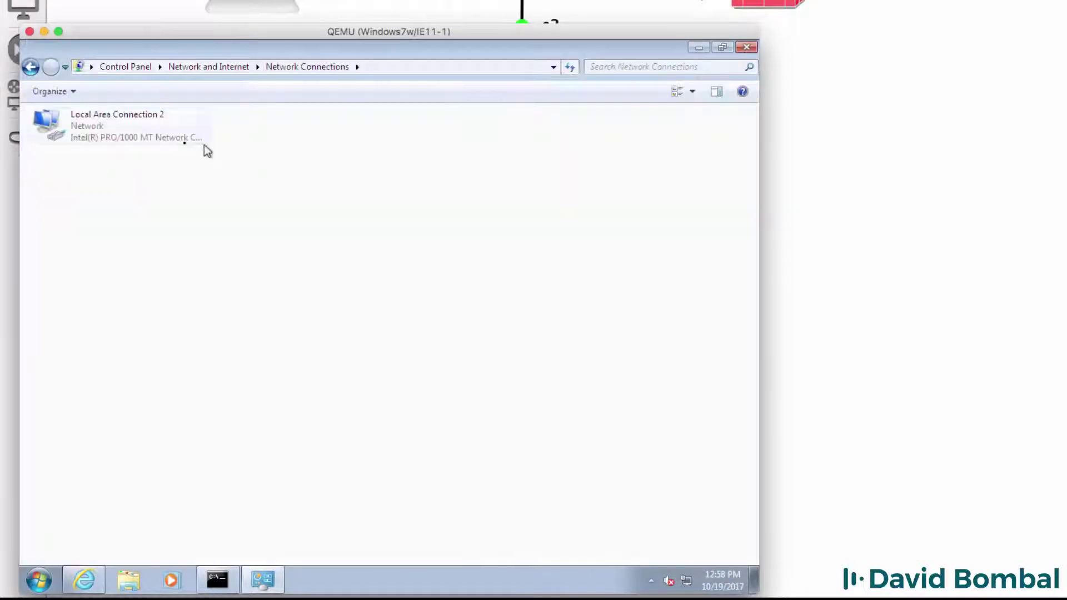
double_click(173, 139)
click(310, 429)
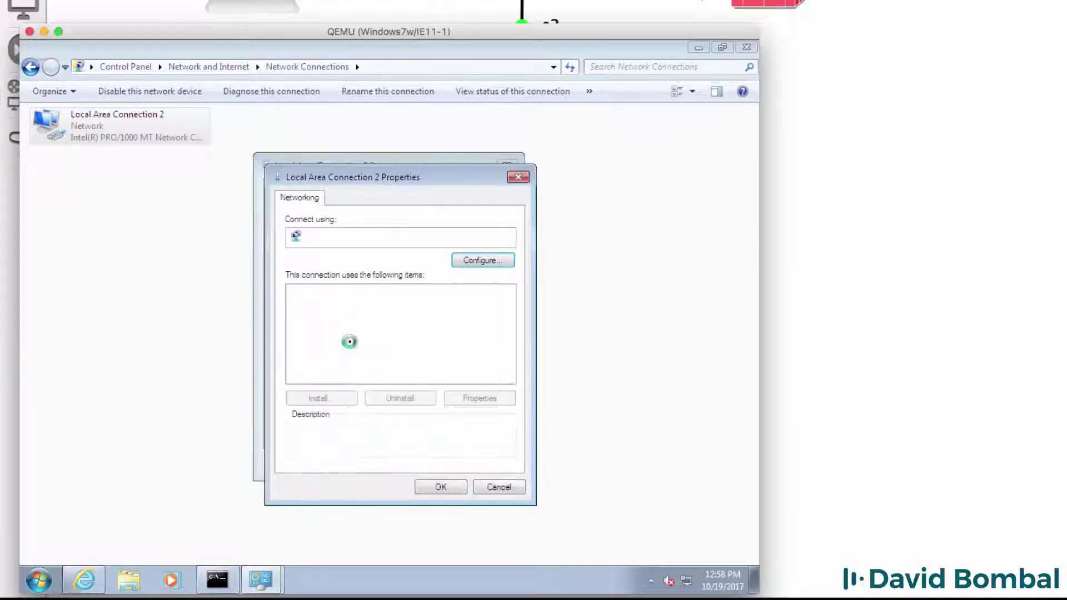
double_click(371, 340)
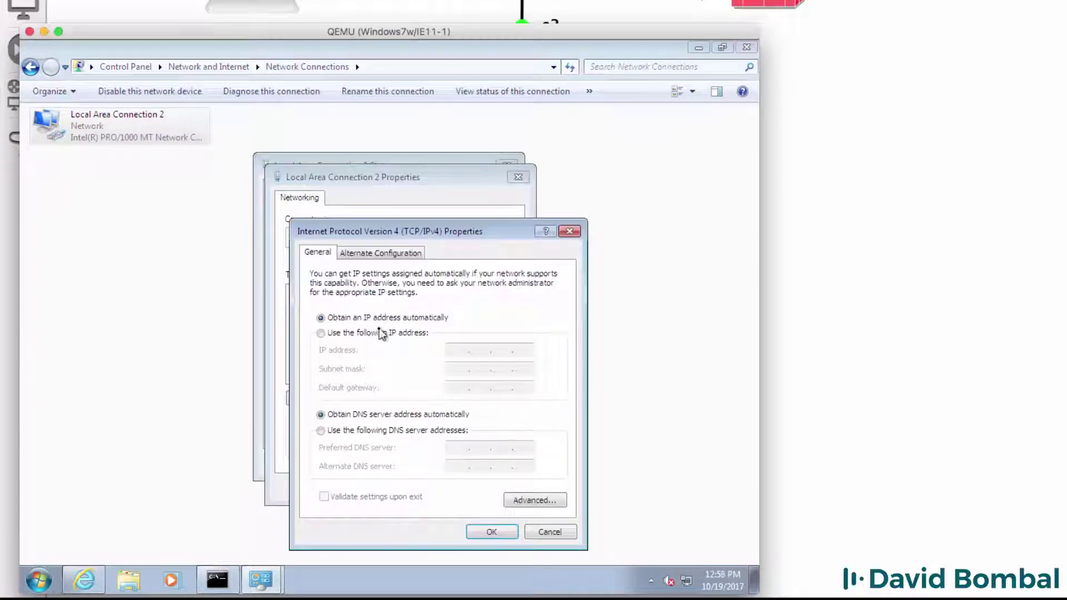
Set static IP 192.168.122.30/24, gateway 192.168.122.1, and DNS 8.8.8.8 and 8.8.4.4
click(376, 334)
click(454, 350)
text(192 . 168 . 1)
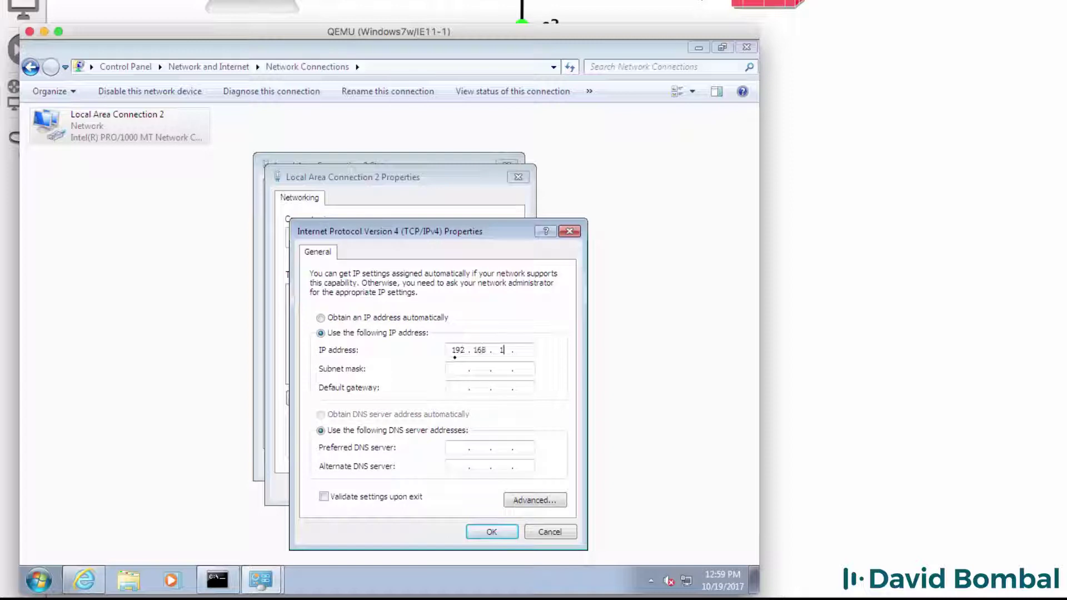
text(22 . 30)
key(Tab)
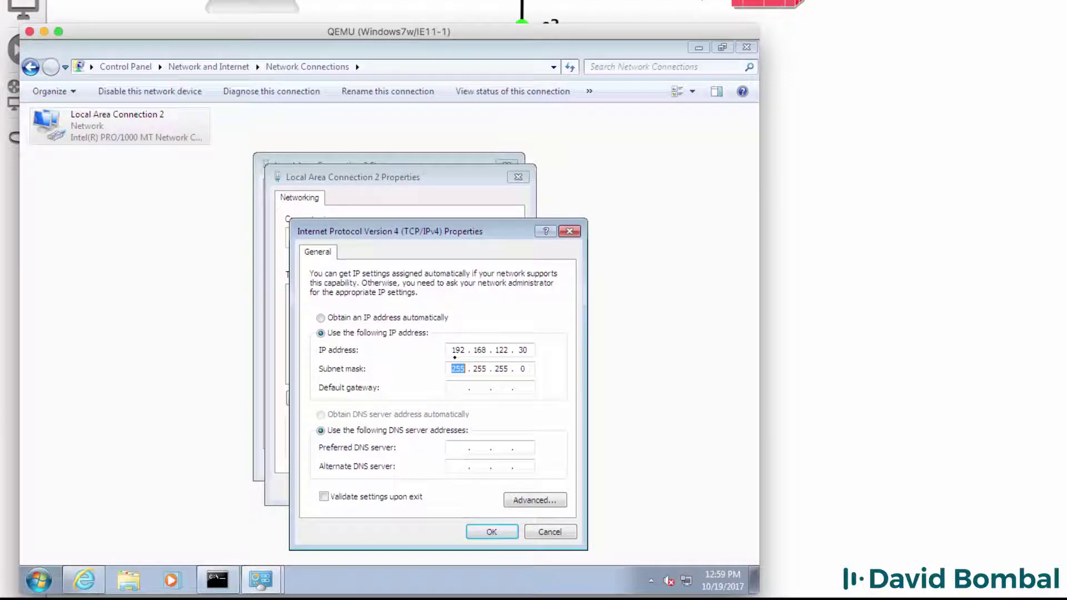
key(Tab)
text(192 . 168 . 1)
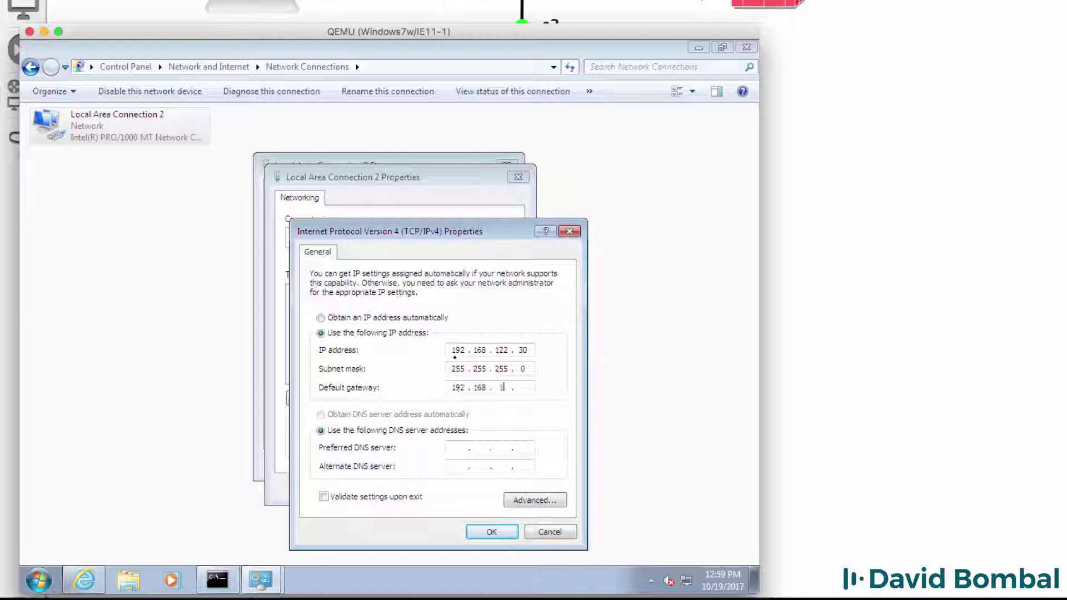
text(22 . 1)
key(Tab)
key(Tab)
text(8.8.8)
text(8.8.4.4)
Add a second address, 10.1.1.1 with mask 255.255.255.0, in Advanced TCP/IP settings
click(534, 501)
click(433, 340)
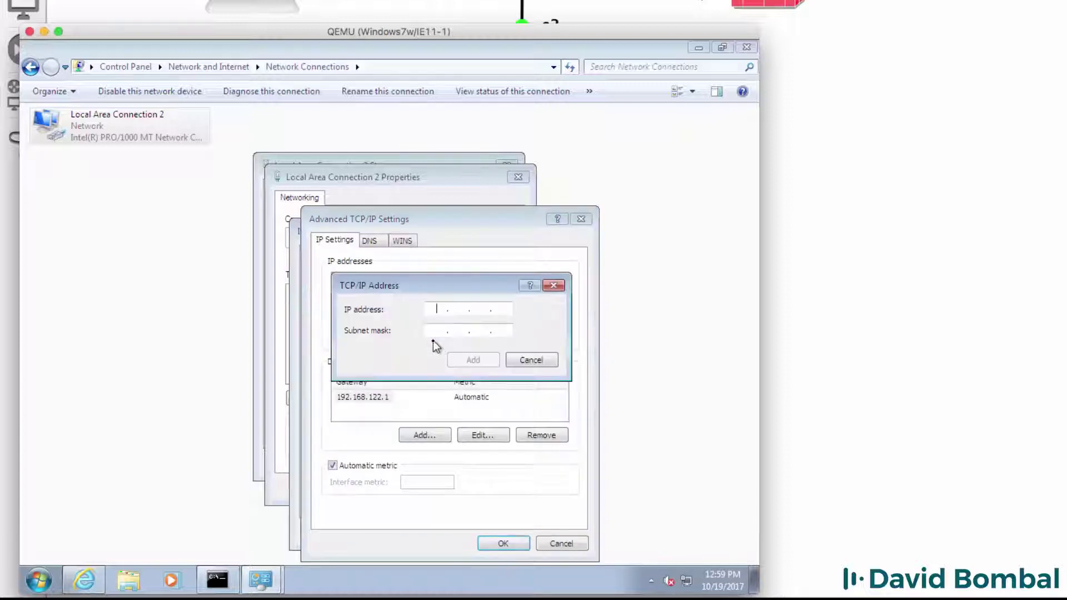
text(10 . 1 . 1 . 1)
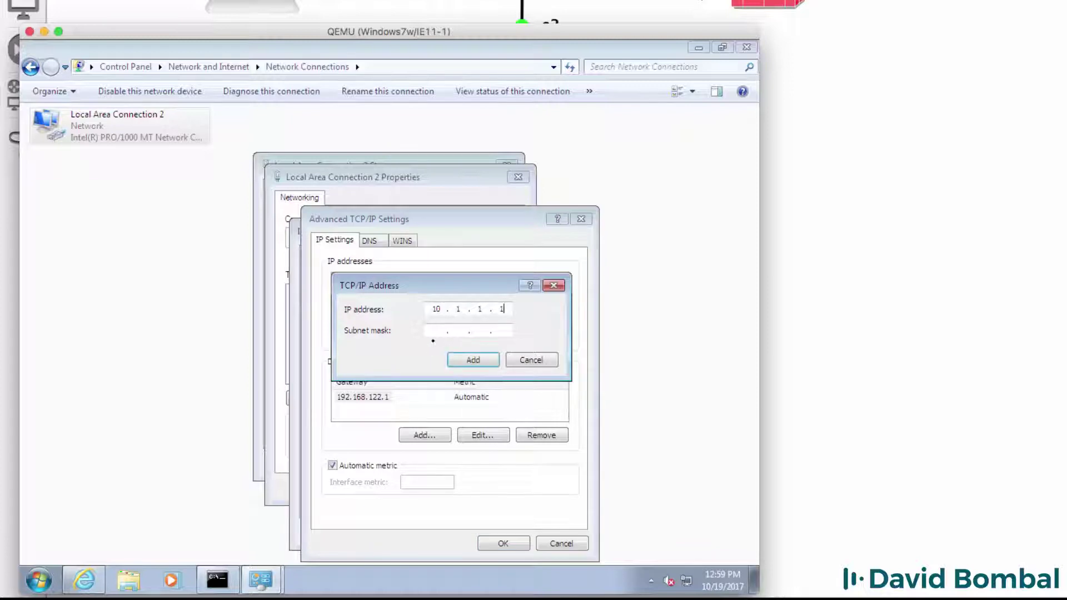
key(Tab)
text(255 . 255 . 255 . 0)
click(465, 359)
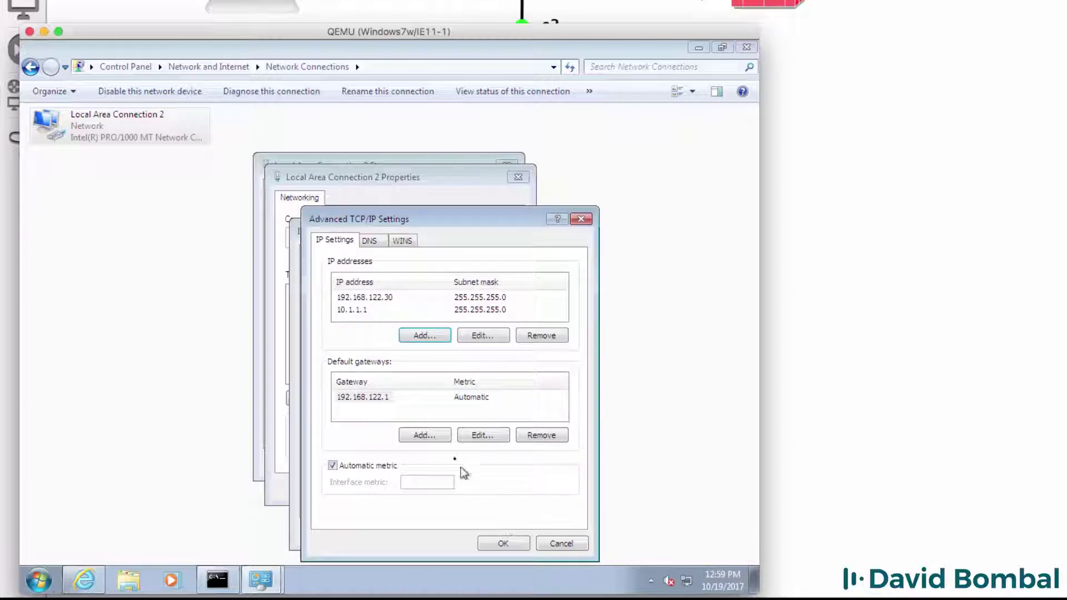
Review both address entries, then save and close all the network dialogs
click(409, 301)
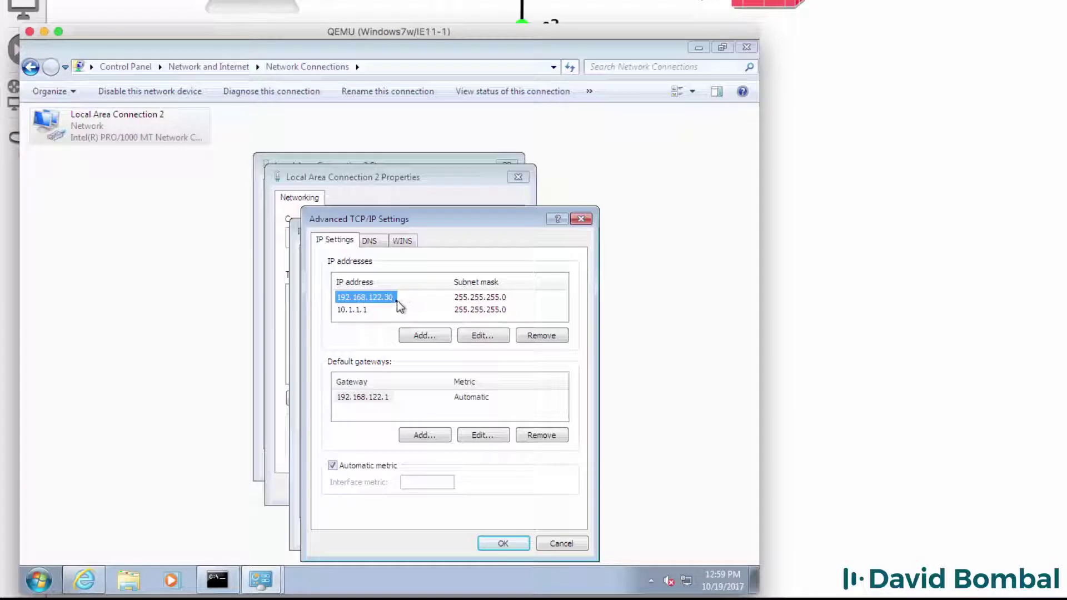
click(355, 311)
click(503, 545)
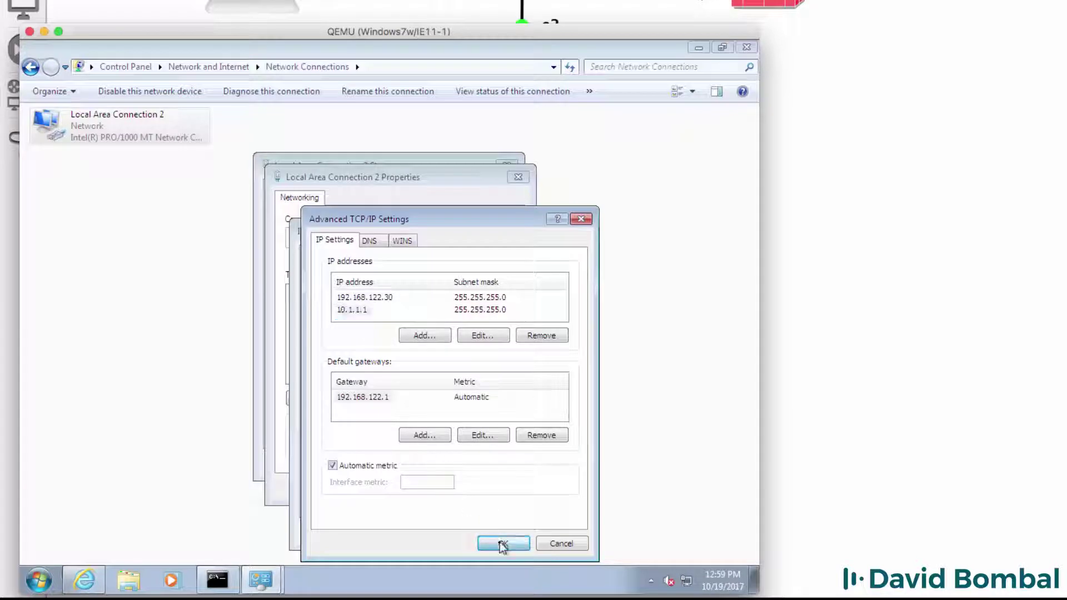
click(489, 531)
click(461, 486)
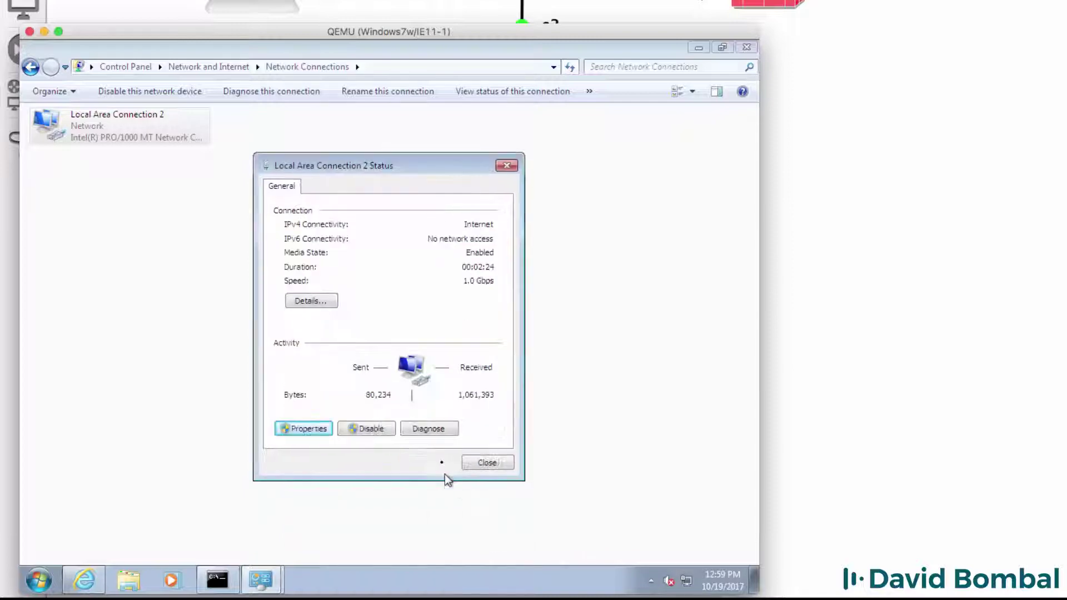
click(499, 463)
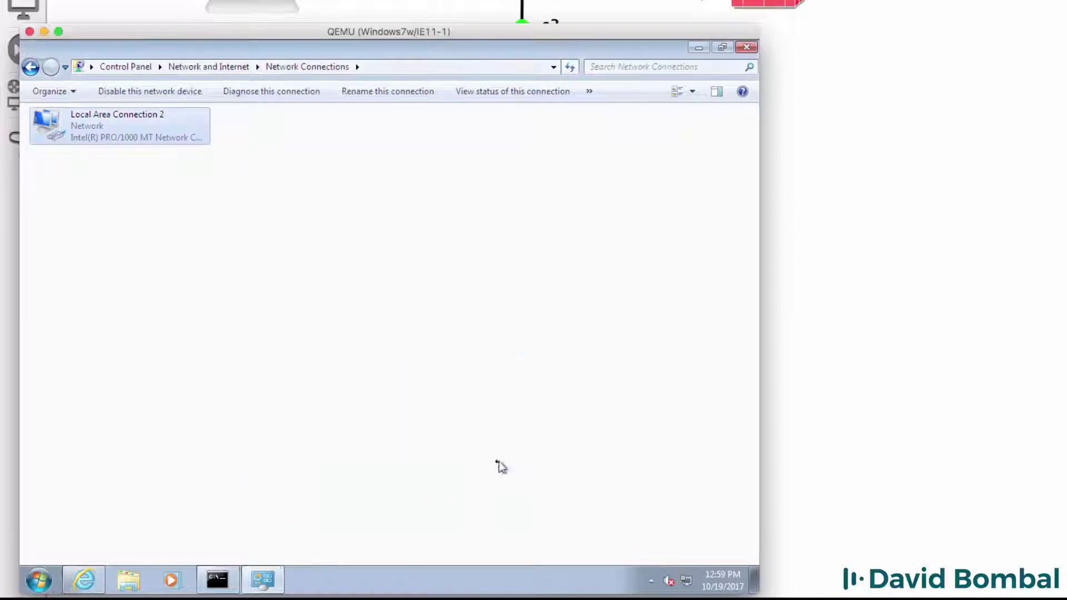
click(44, 581)
click(68, 383)
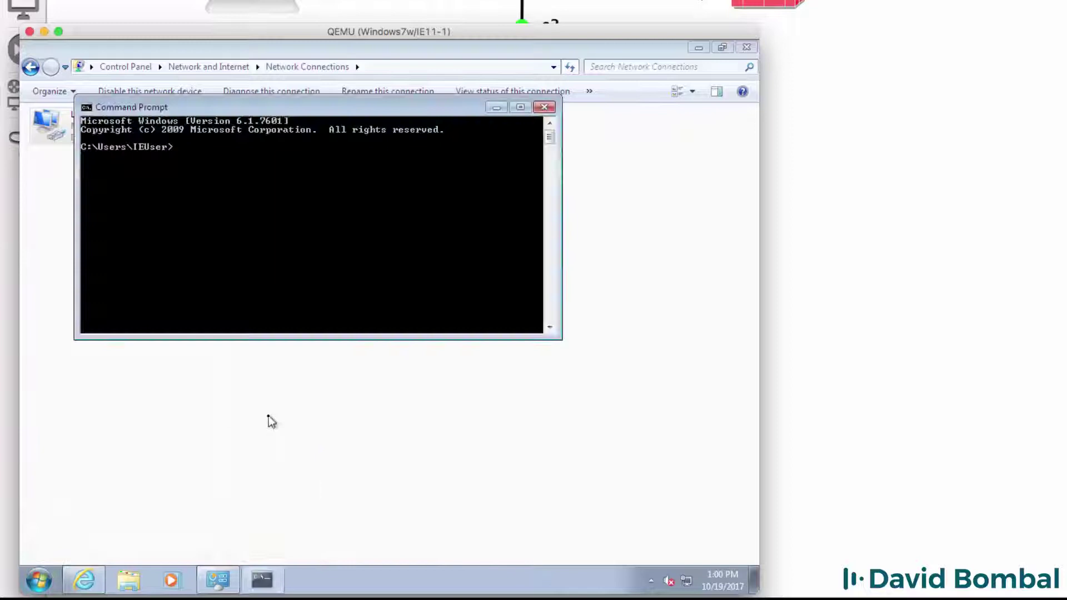
text(ping)
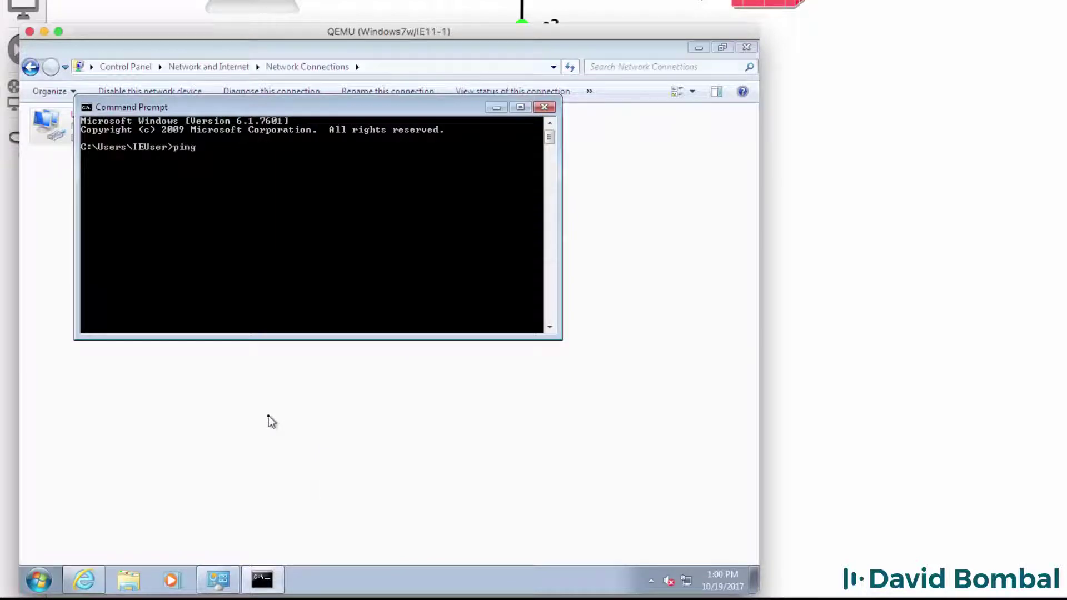
text( www.google.com)
key(Return)
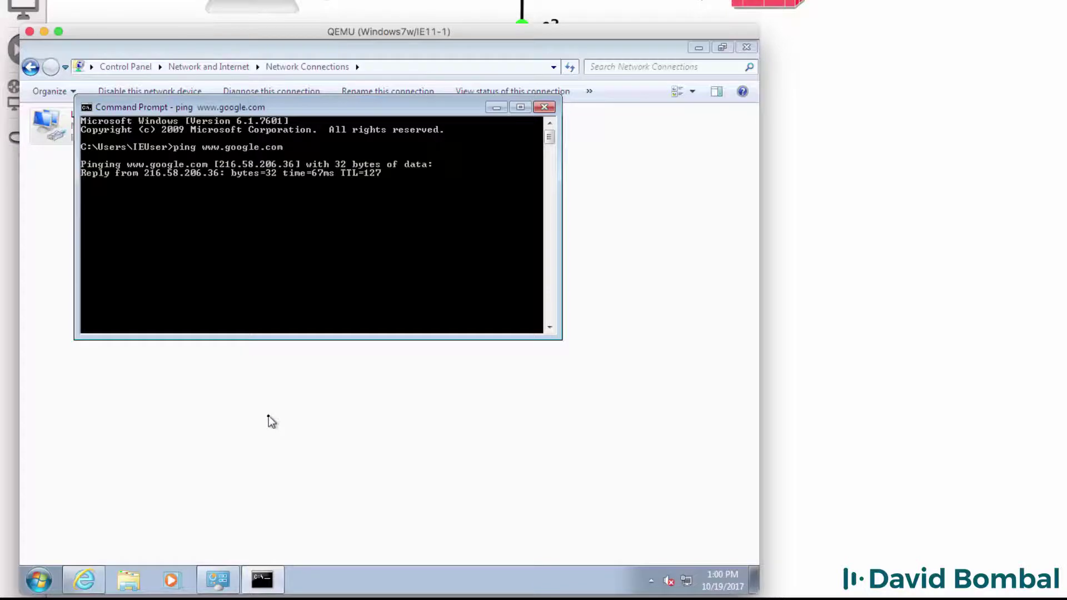
key(ctrl+c)
Ping 10.1.1.1, then start pinging 10.1.1.254
text(ping 10.1.11)
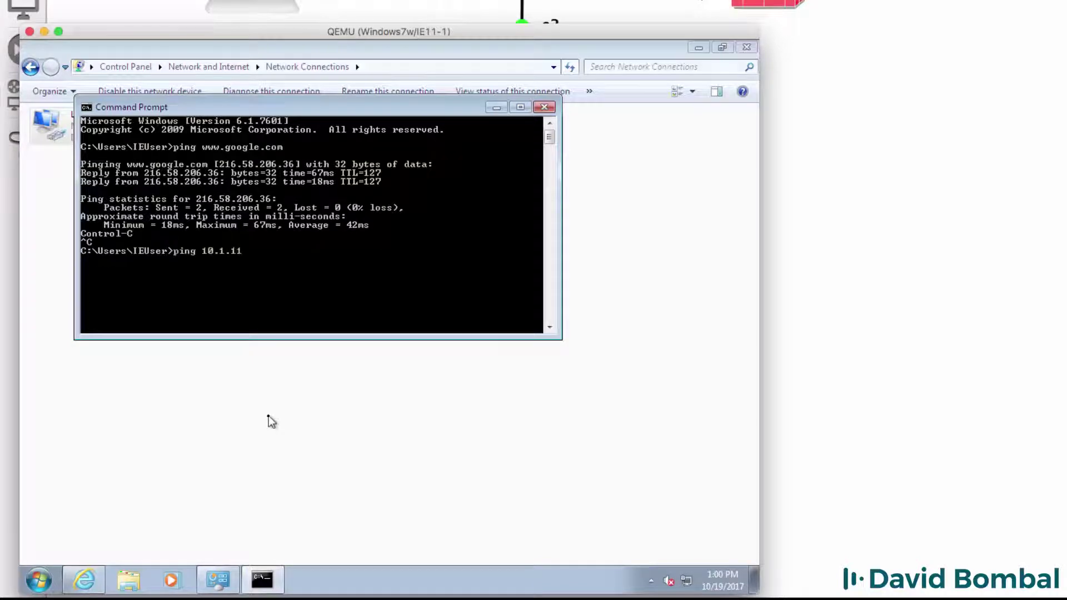
key(BackSpace)
text(.1)
key(Return)
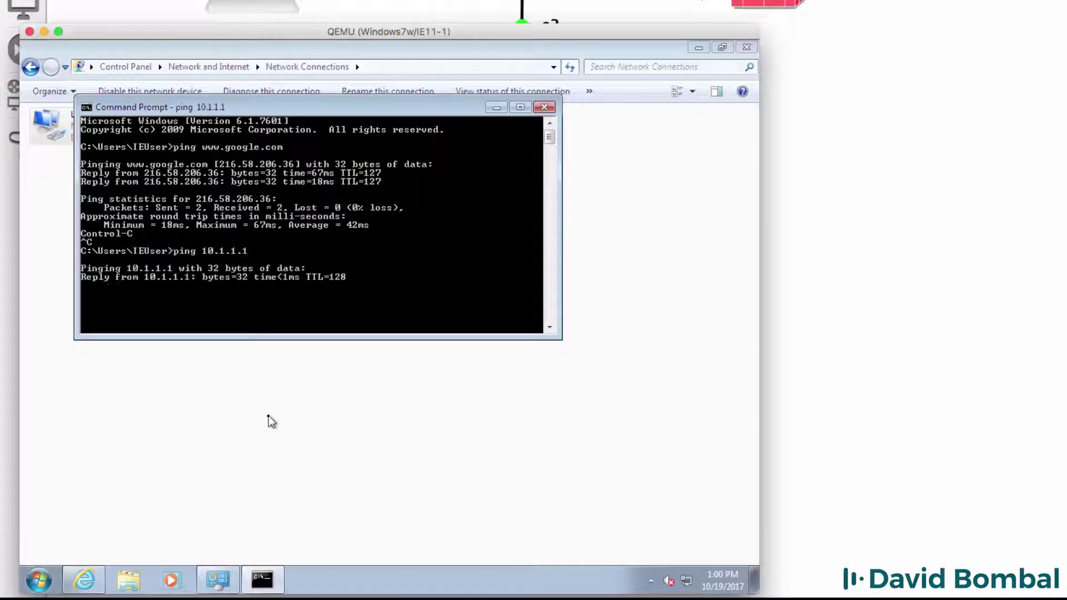
key(ctrl+c)
text(ping 10.1.1.254)
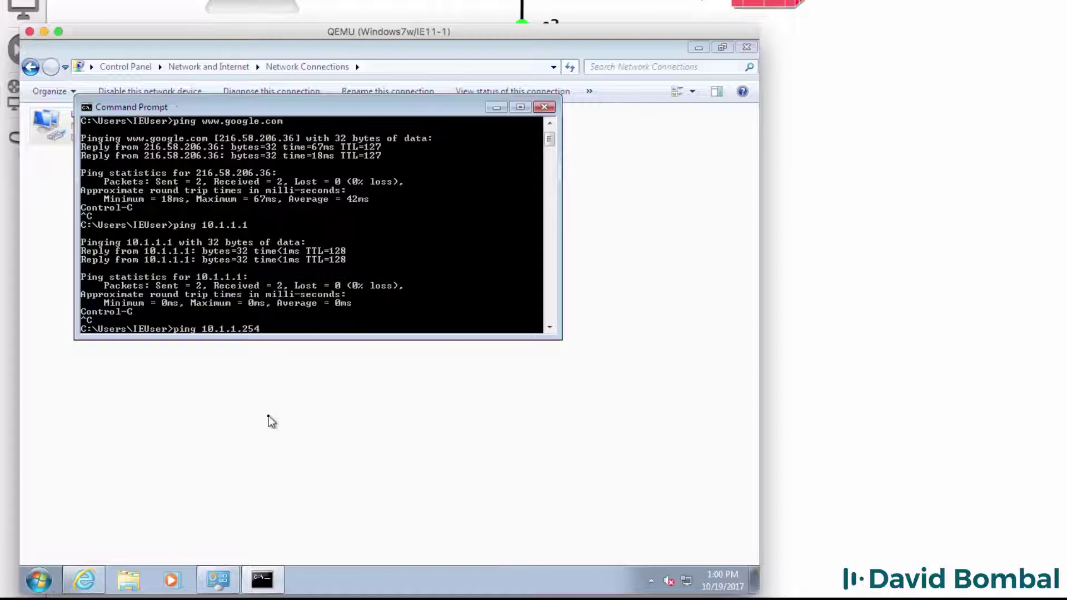
key(Return)
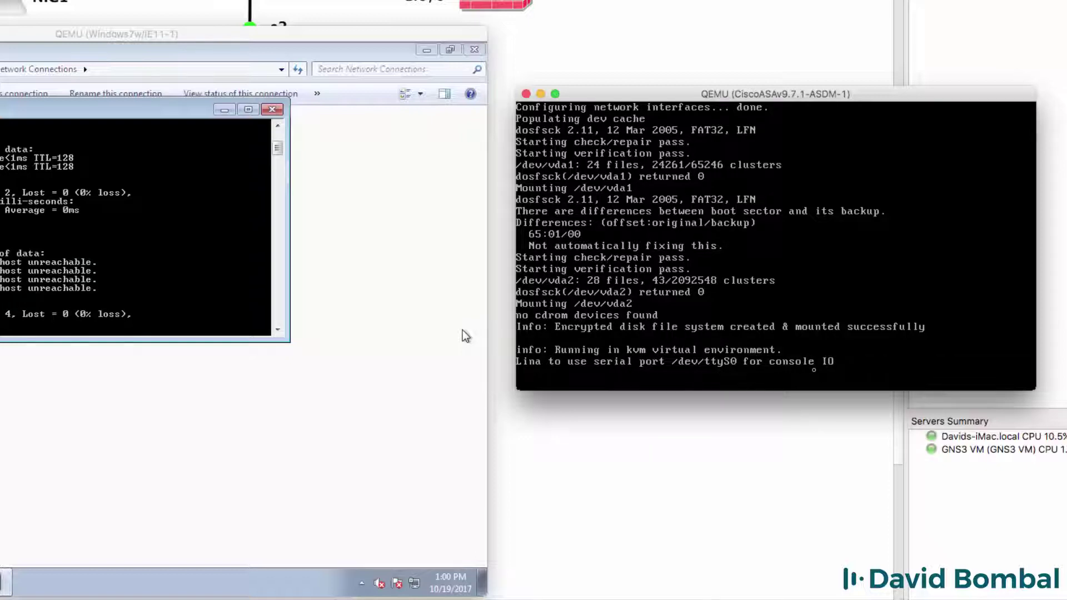
Close the ASA's QEMU console window and stop the ASA node
click(526, 94)
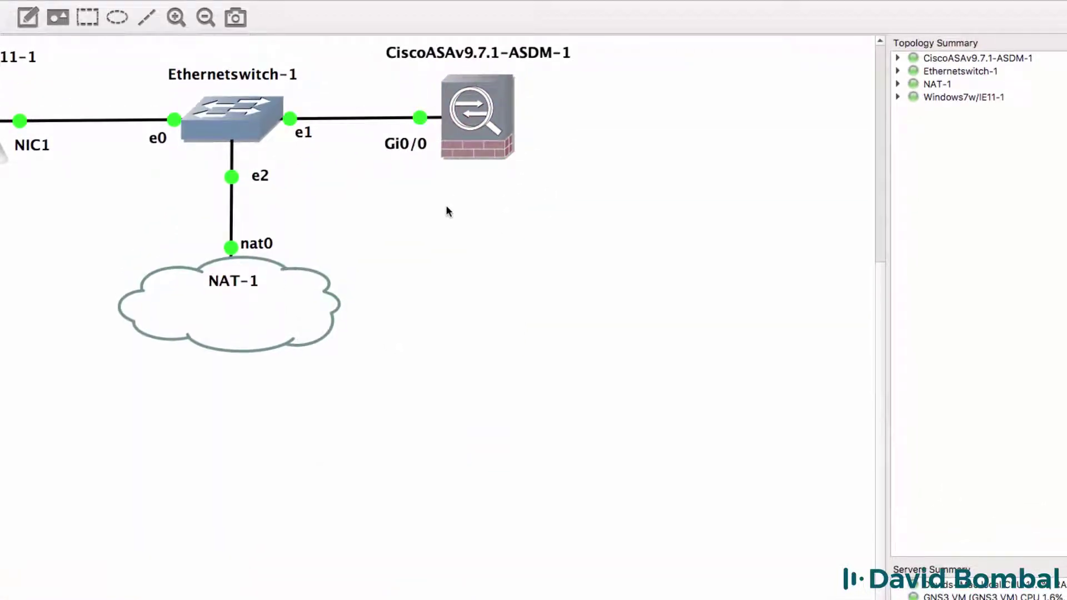
right_click(475, 106)
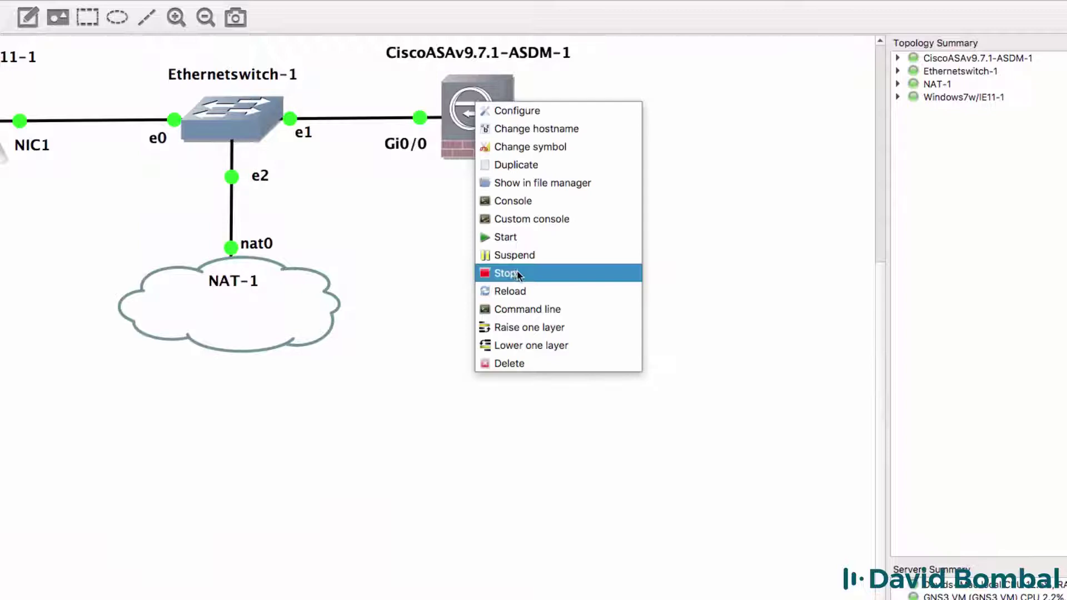
click(519, 274)
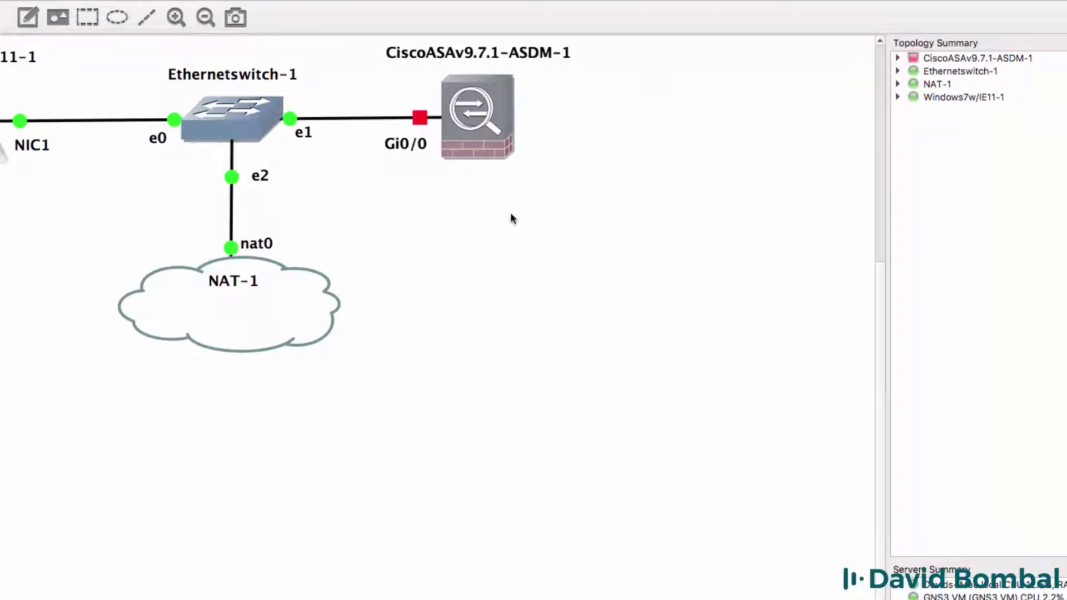
Change the ASA node's console type from vnc to telnet and save
right_click(489, 112)
click(519, 122)
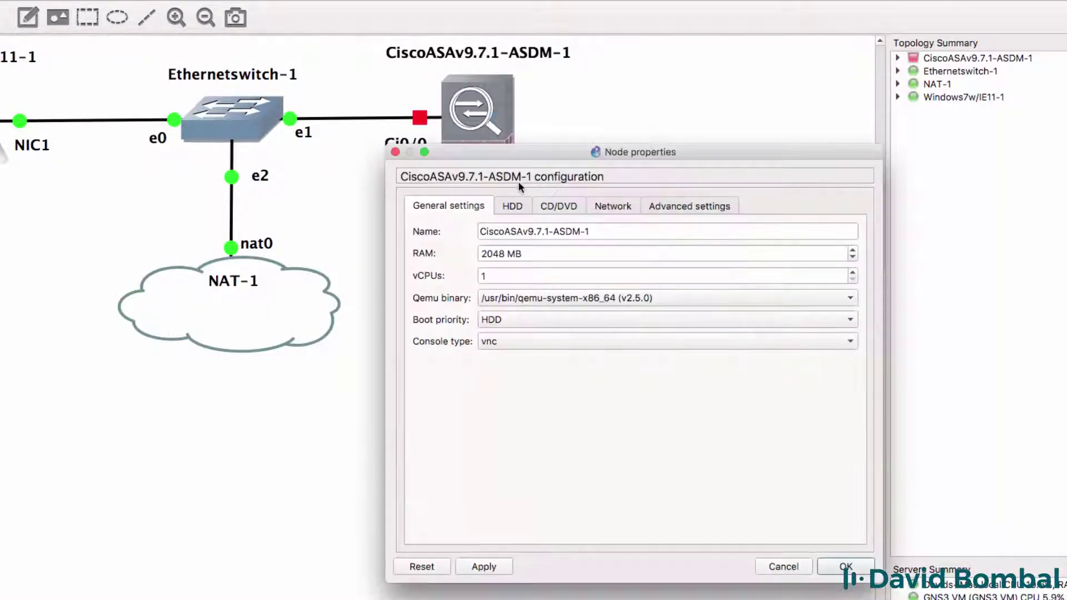
click(531, 345)
click(523, 320)
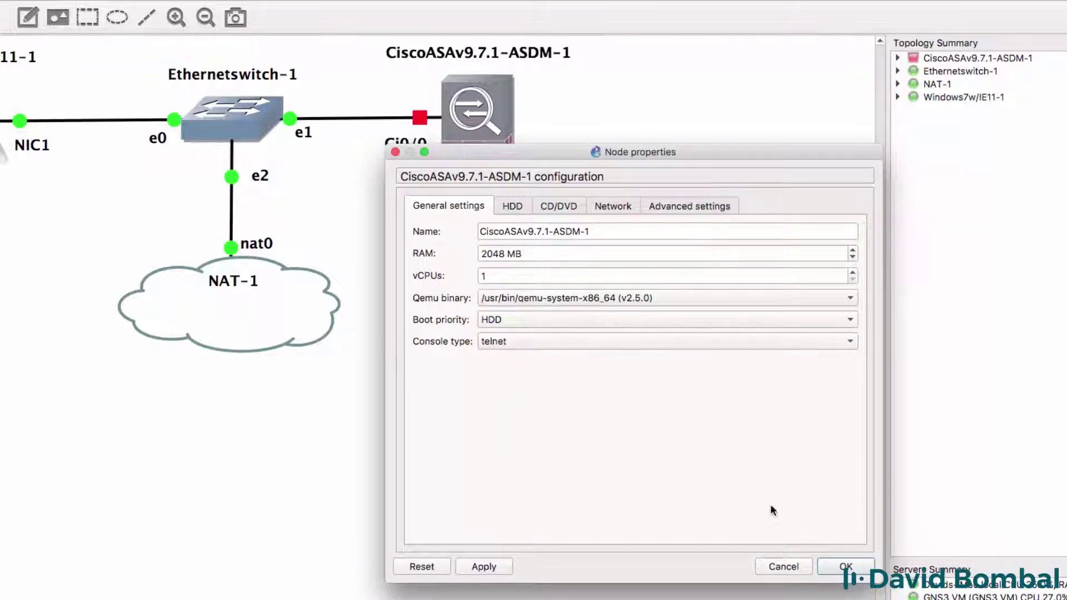
click(845, 567)
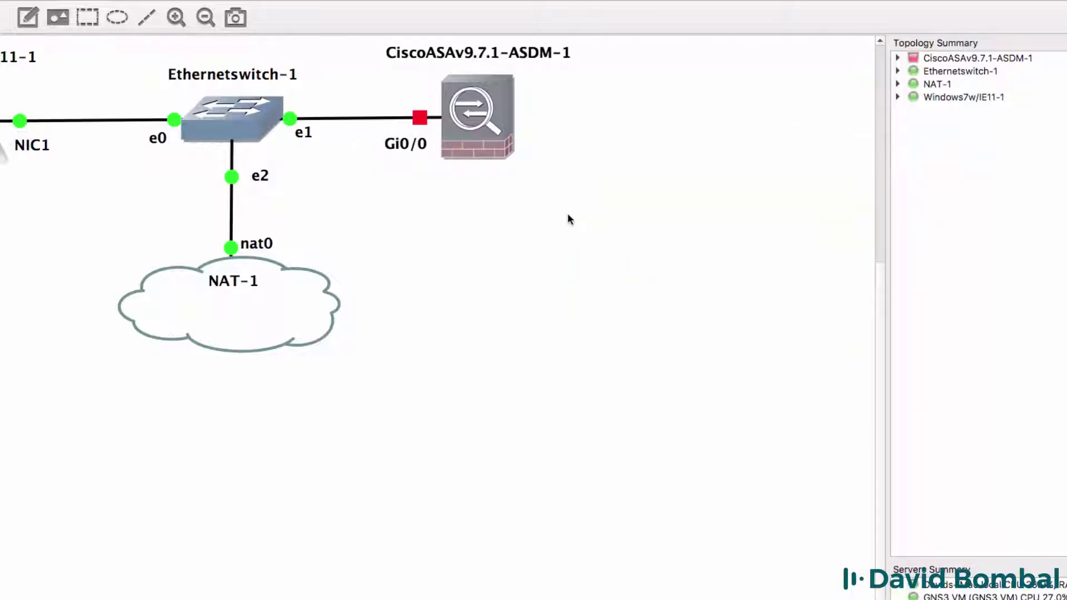
Open a telnet console to the ASA node below the topology and watch it boot
right_click(481, 102)
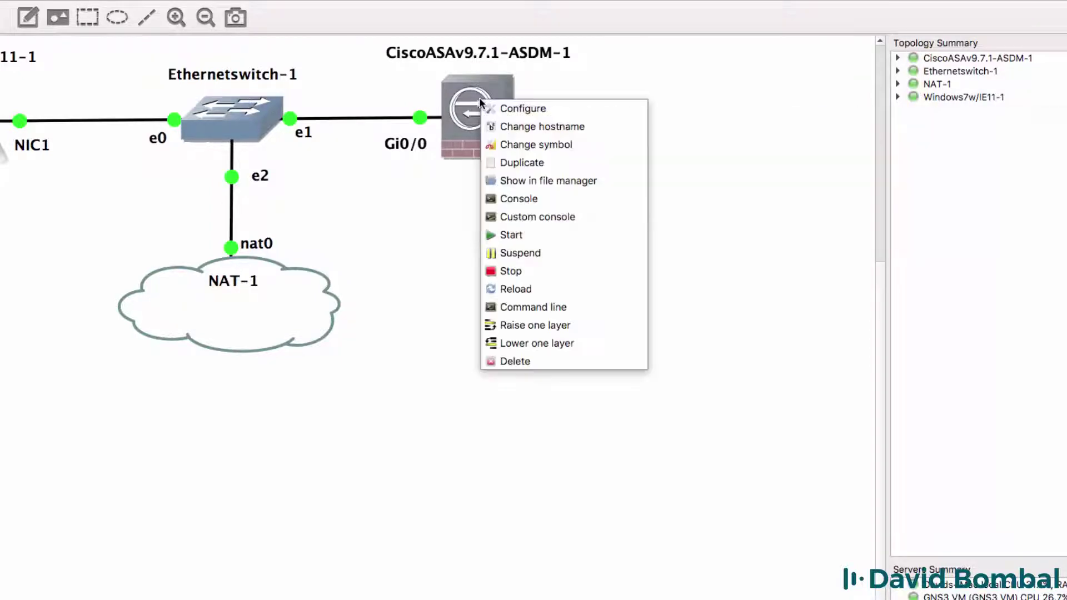
click(526, 202)
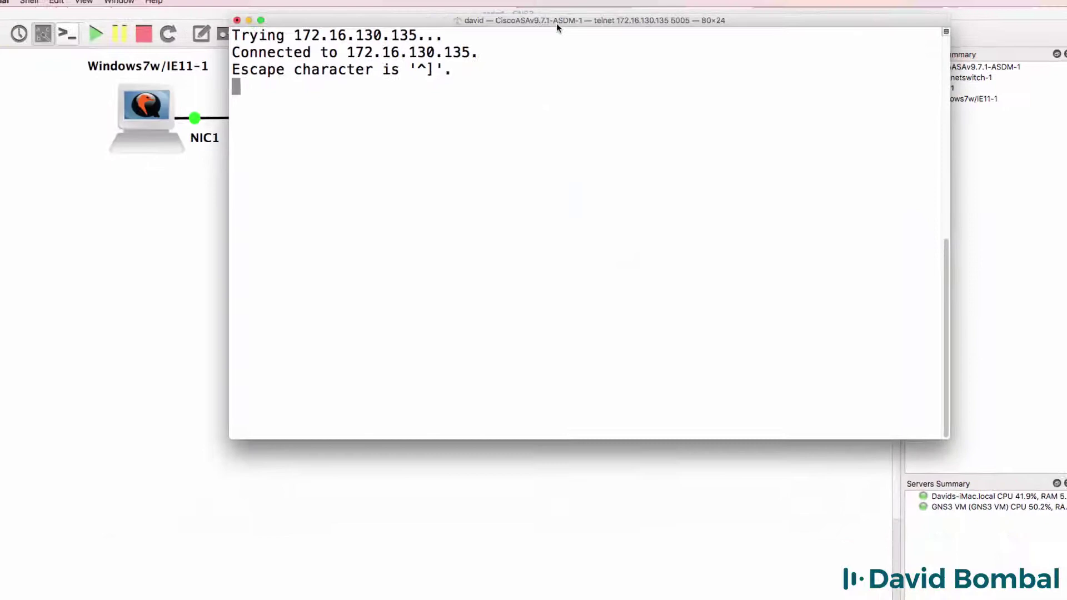
drag(498, 8, 690, 178)
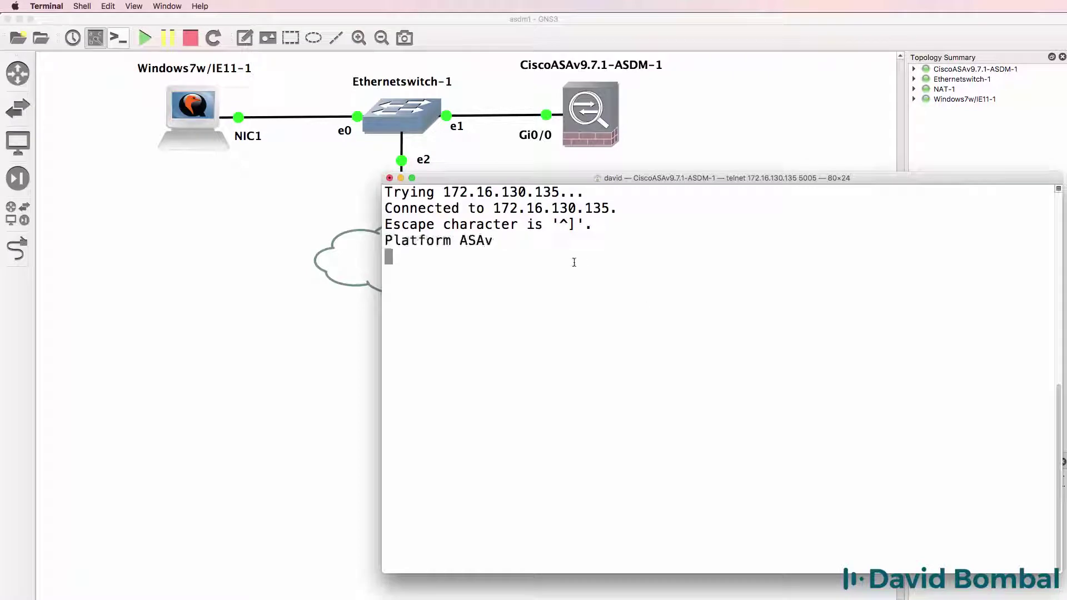
drag(493, 240, 383, 240)
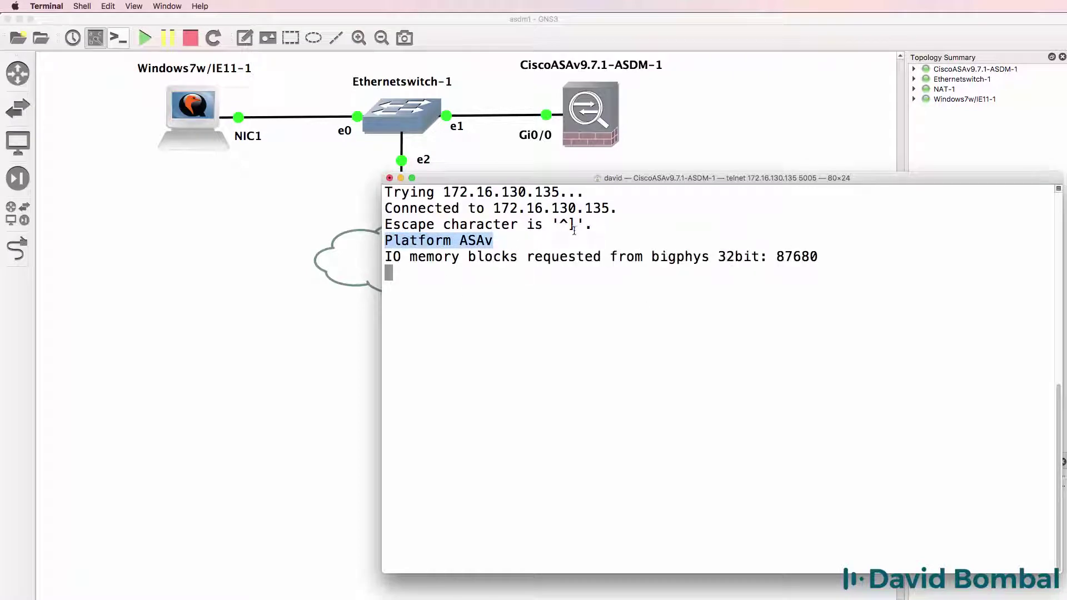
drag(576, 178, 577, 193)
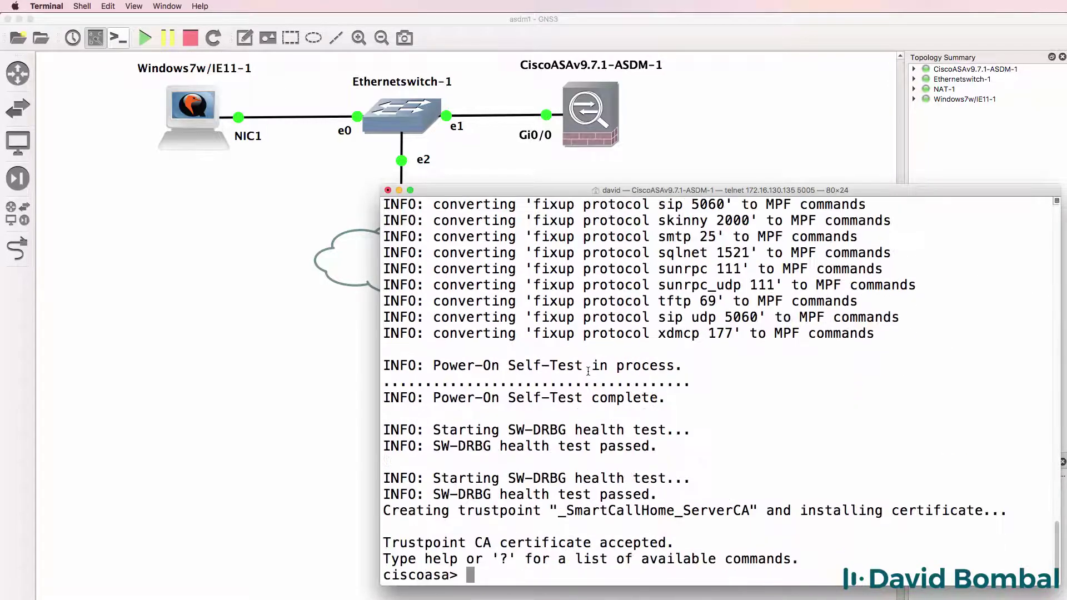
Enter privileged and config mode on the ASA and name interface GigabitEthernet0/0 'inside'
text(en)
key(Return)
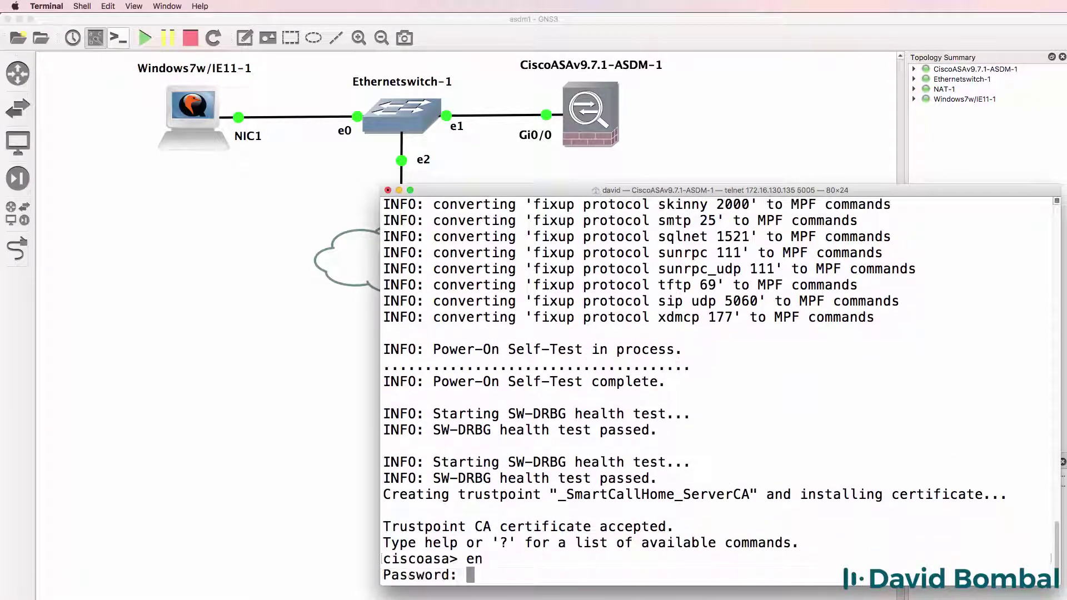
key(Return)
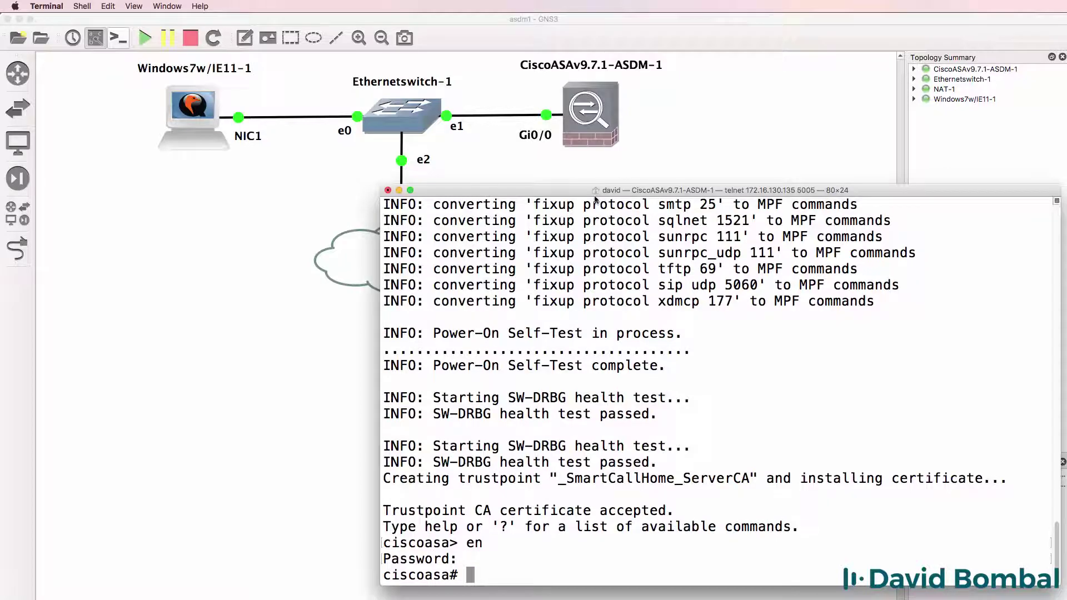
drag(594, 195, 582, 169)
text(conf t)
key(Return)
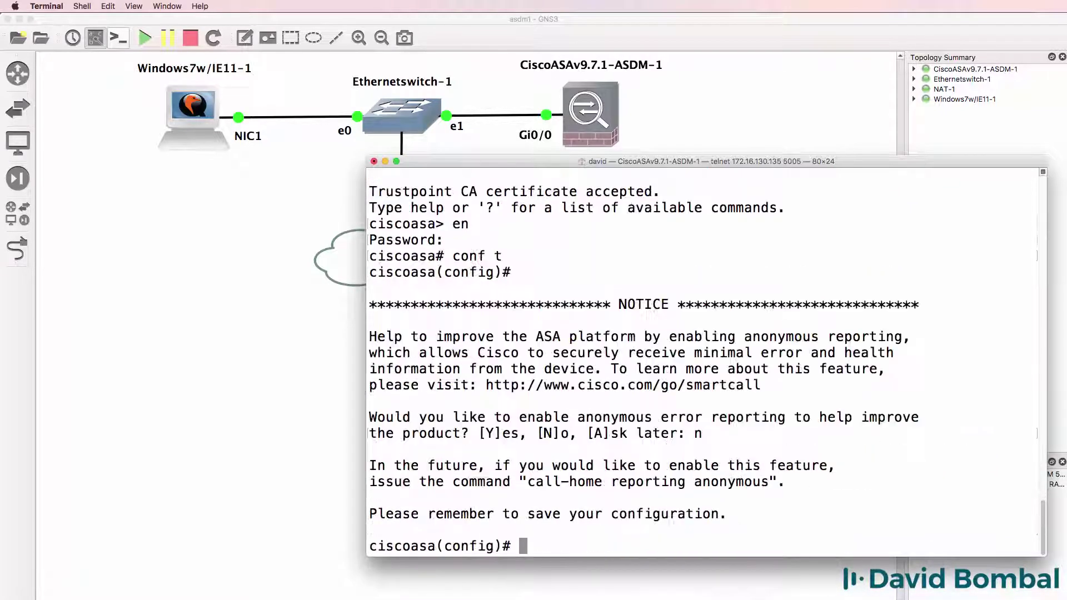
text(int g0/1)
key(Return)
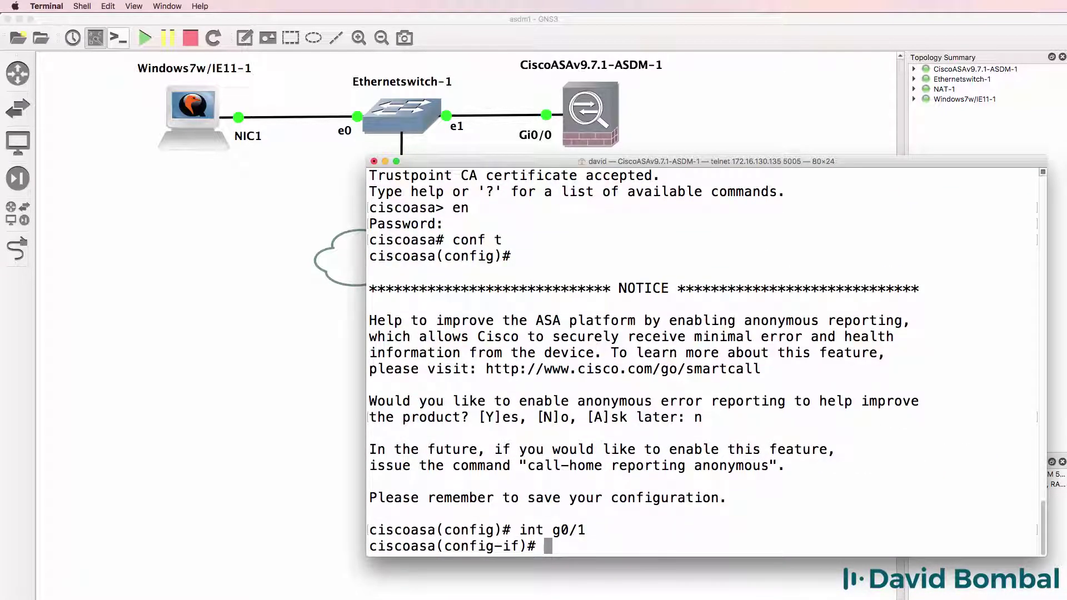
text(int g0/0)
key(Return)
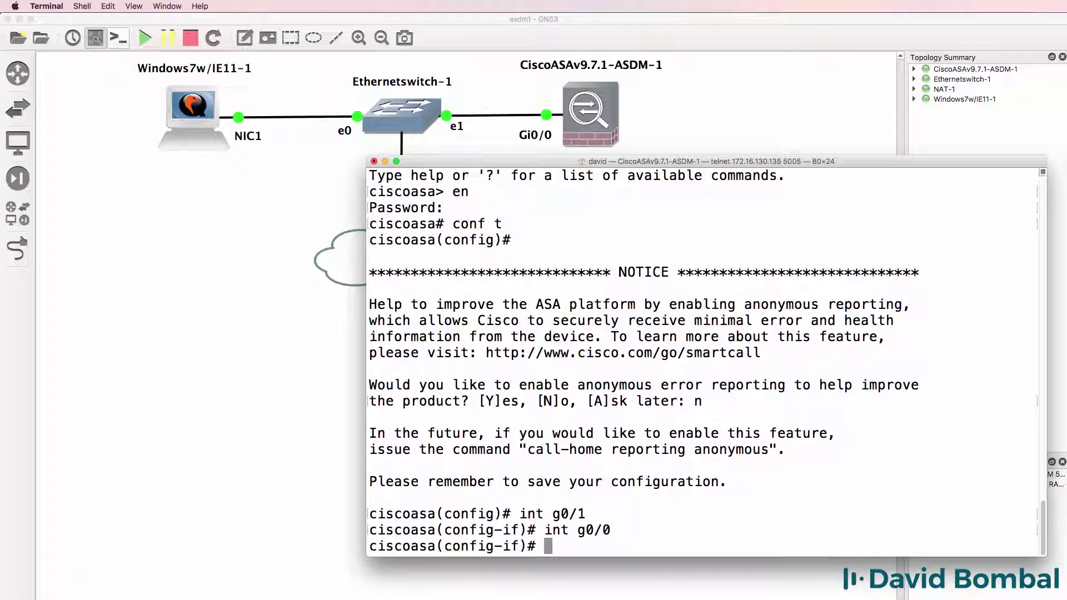
text(nameif inside)
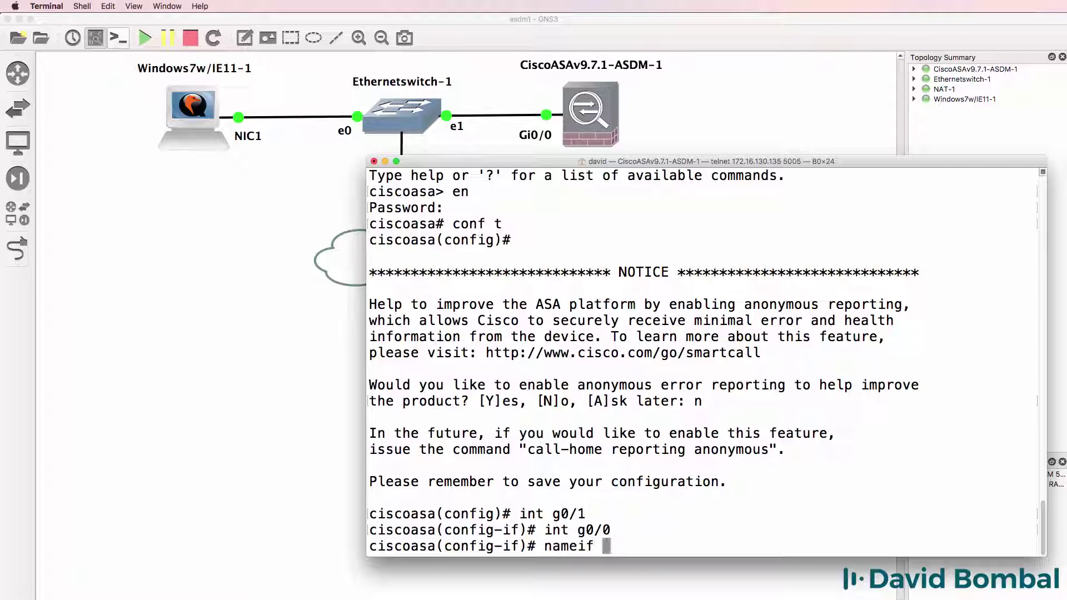
key(Return)
Review the running config: g0/0 has nameif inside, security-level 100, is shut down, no IP
text(sh run)
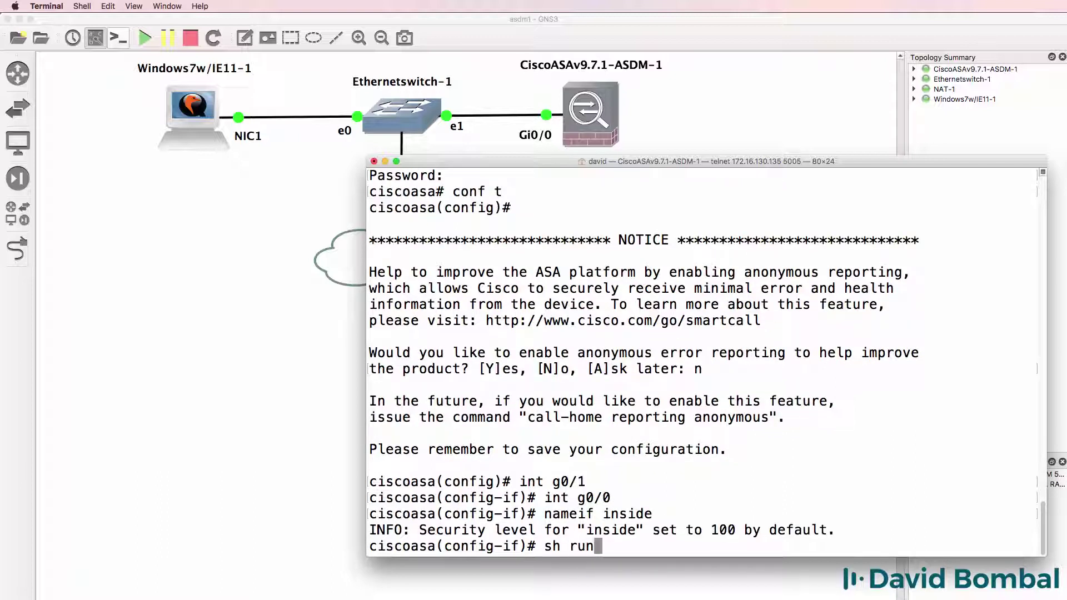
key(Return)
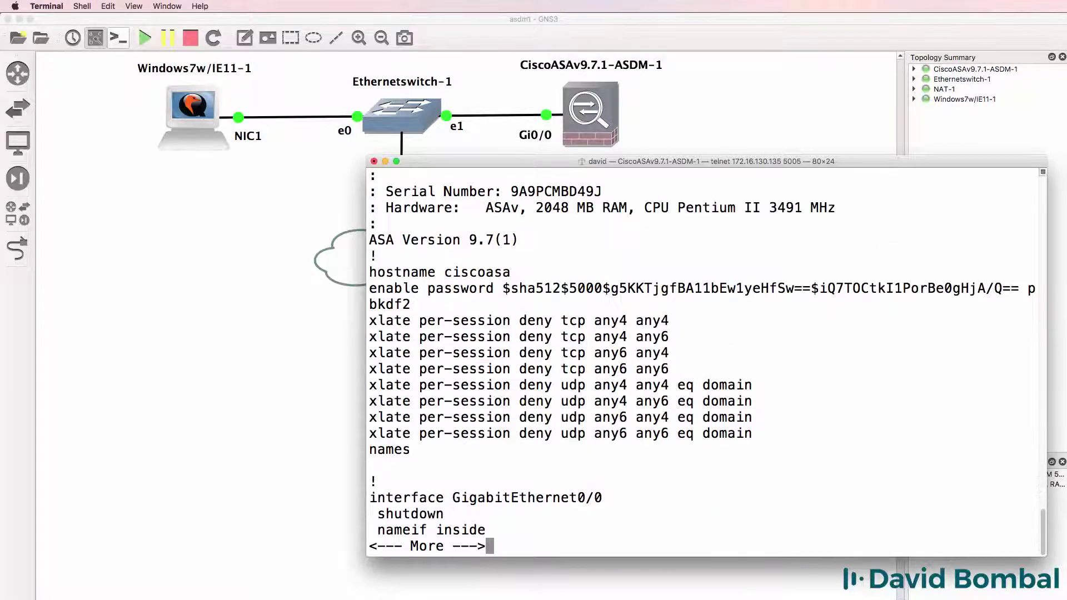
key(space)
scroll(559, 361, up, 3)
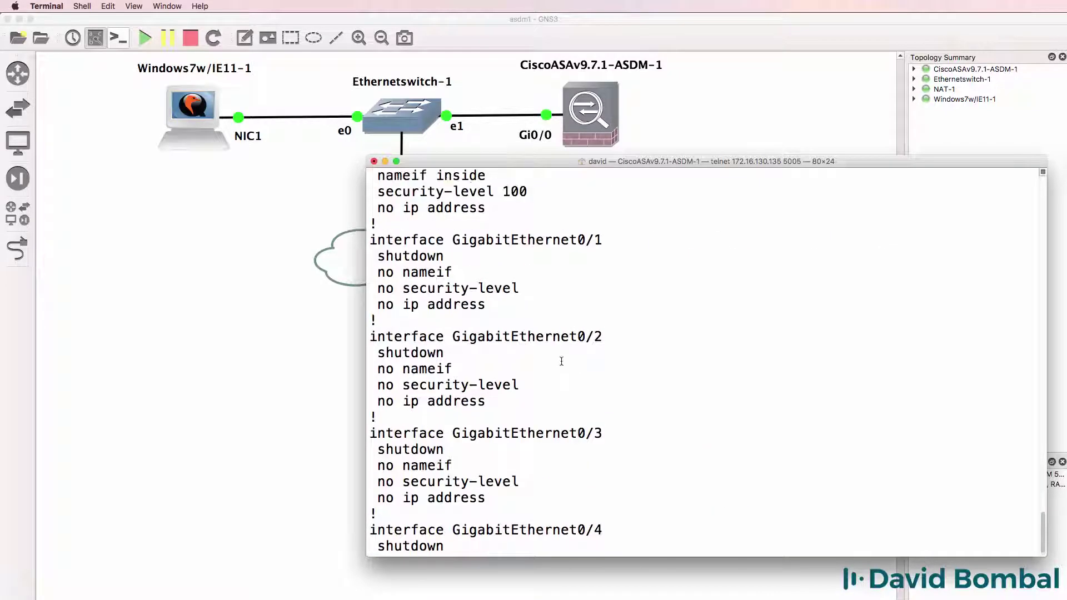
drag(506, 232, 354, 218)
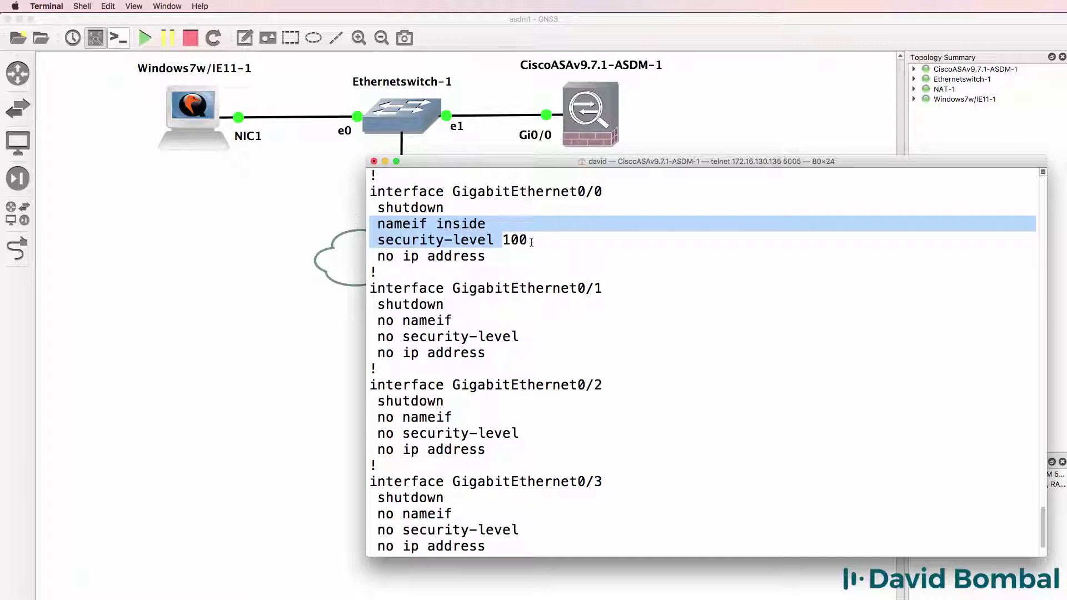
drag(532, 243, 368, 246)
drag(447, 207, 338, 208)
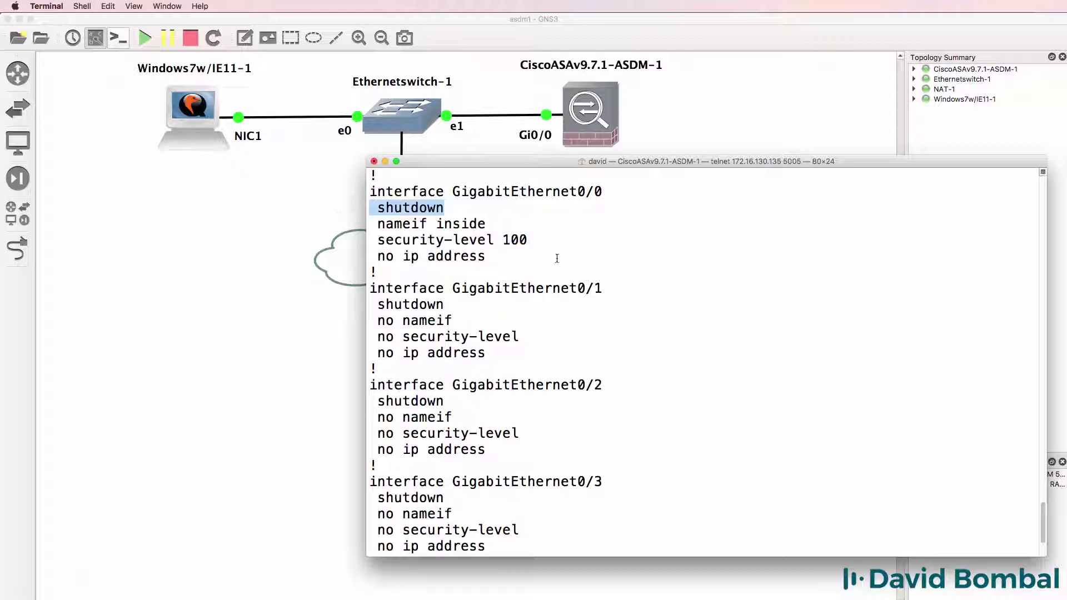
drag(491, 256, 367, 256)
Give g0/0 address 10.1.1.254 255.255.255.0, enable it with no shut, and exit configuration
text(q)
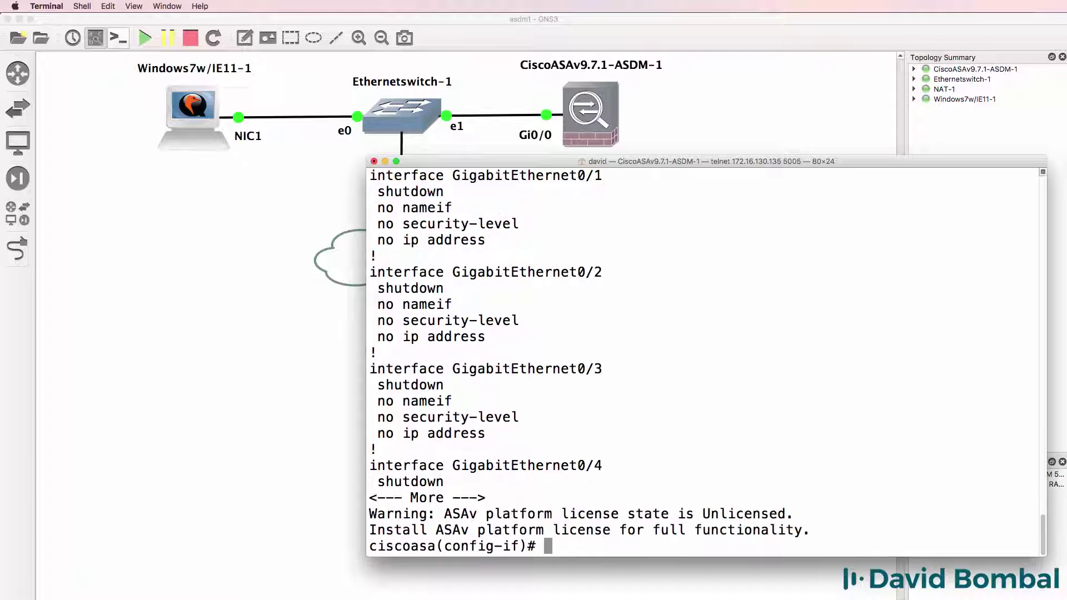
text(ip add)
key(Tab)
text(1)
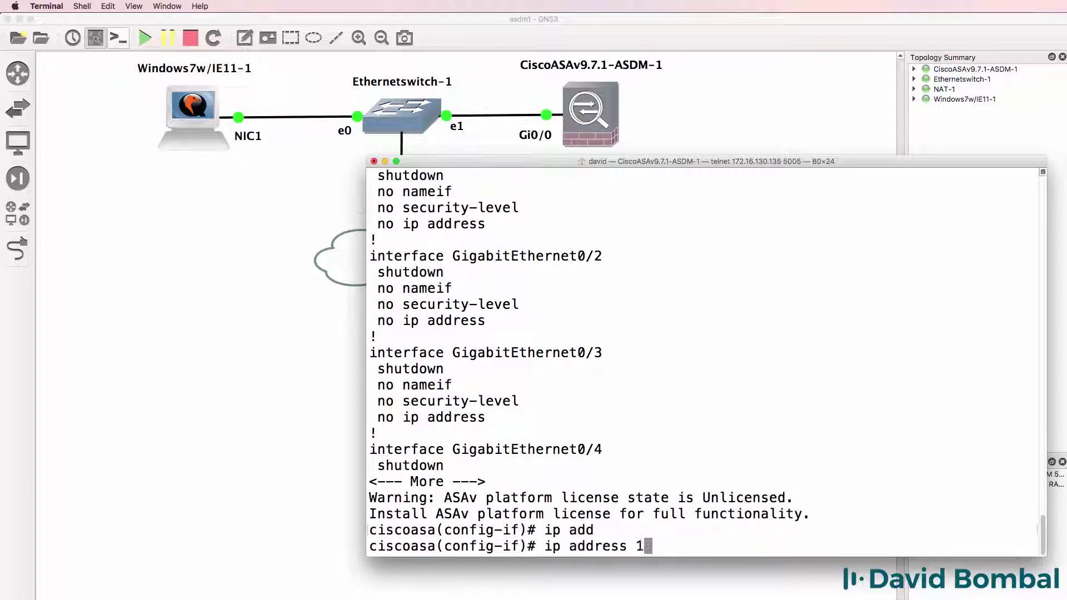
text(0.1.1.254 2)
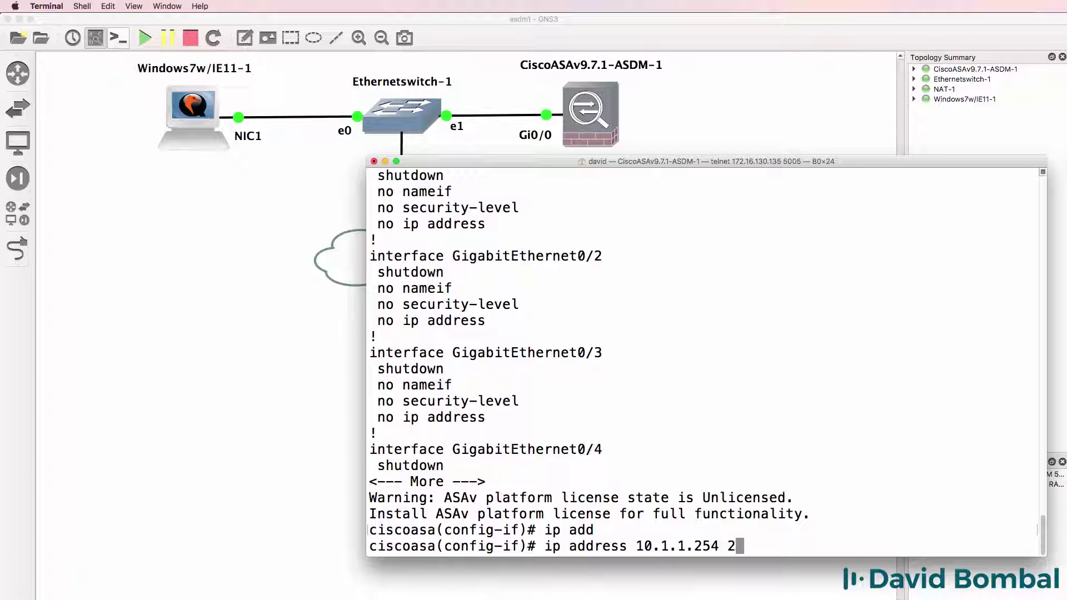
text(55.255.255.0)
key(Return)
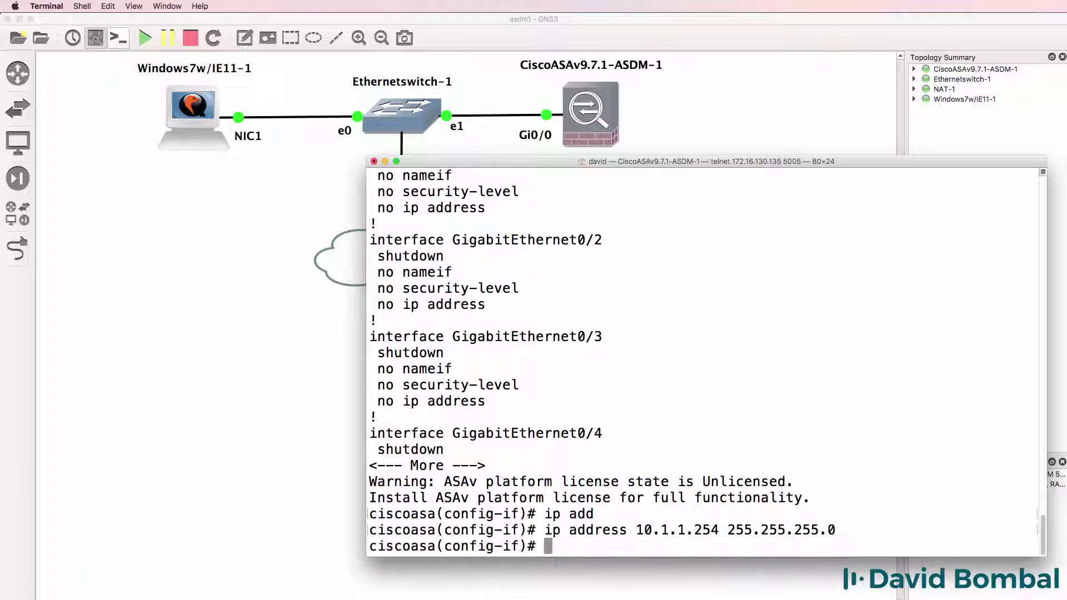
text(no shut)
key(Return)
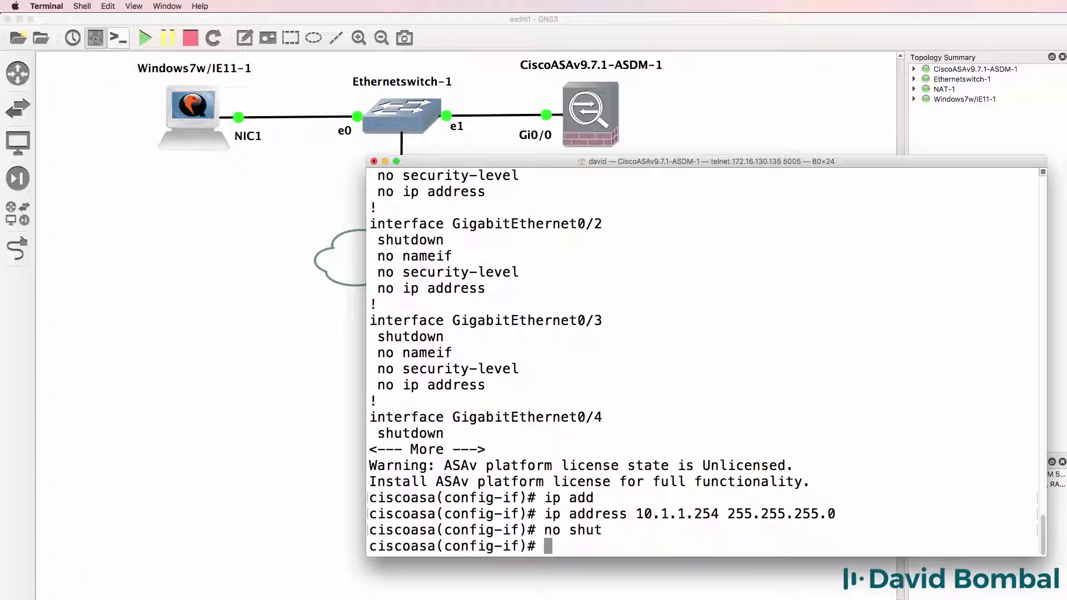
text(end)
key(Return)
Ping 10.1.1.1 from the ASA
text(ping 101.1.1.)
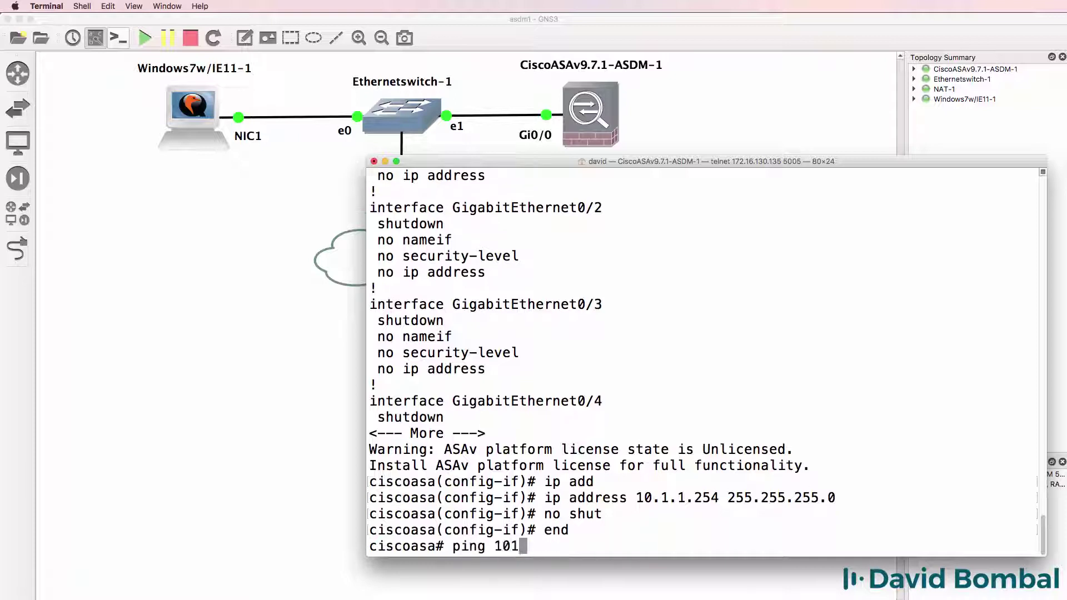
key(BackSpace)
key(BackSpace)
key(BackSpace)
key(BackSpace)
key(BackSpace)
key(BackSpace)
text(.1.1.1)
key(Return)
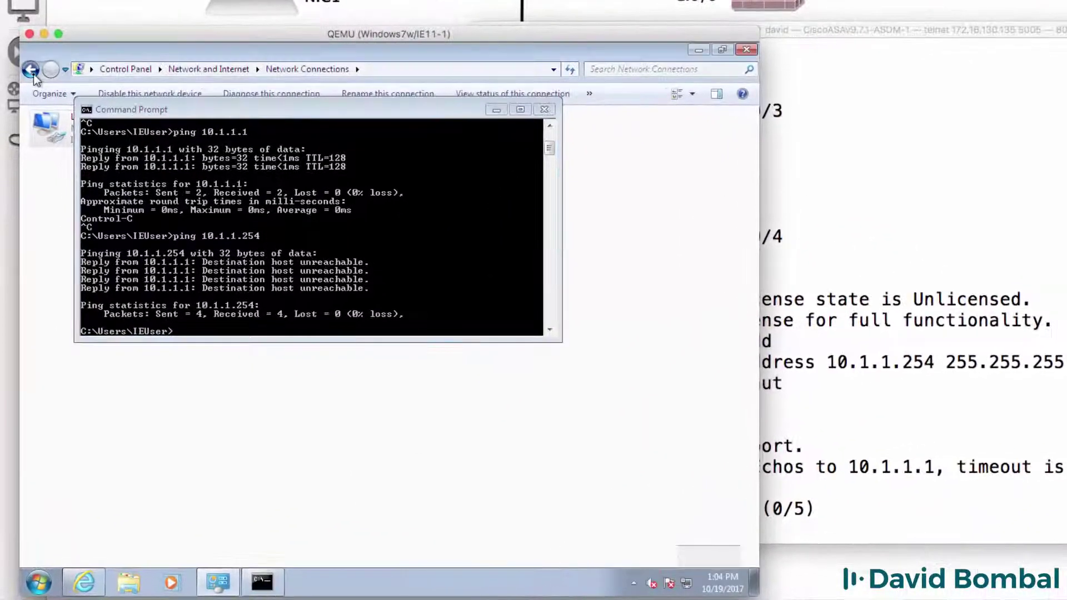
From Network and Sharing Center, turn Windows Firewall off for public and home/work networks and confirm
click(31, 70)
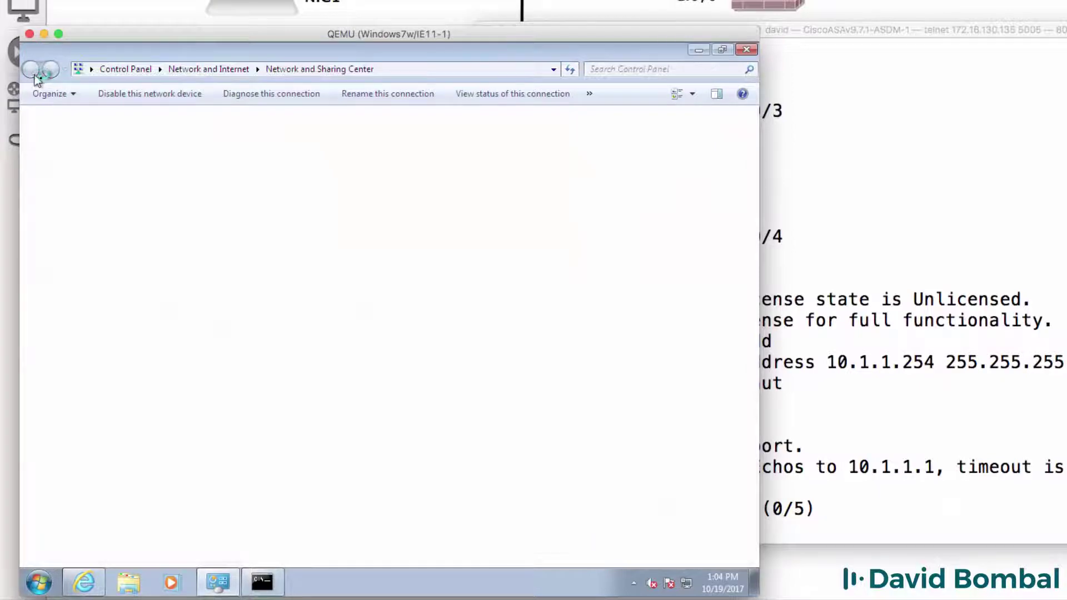
click(72, 548)
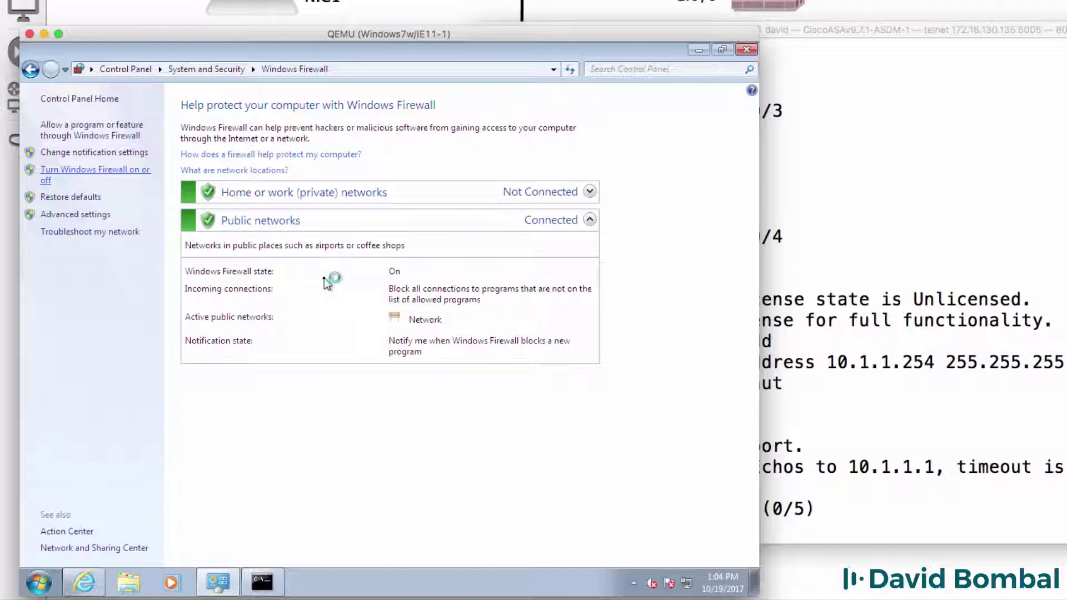
click(260, 304)
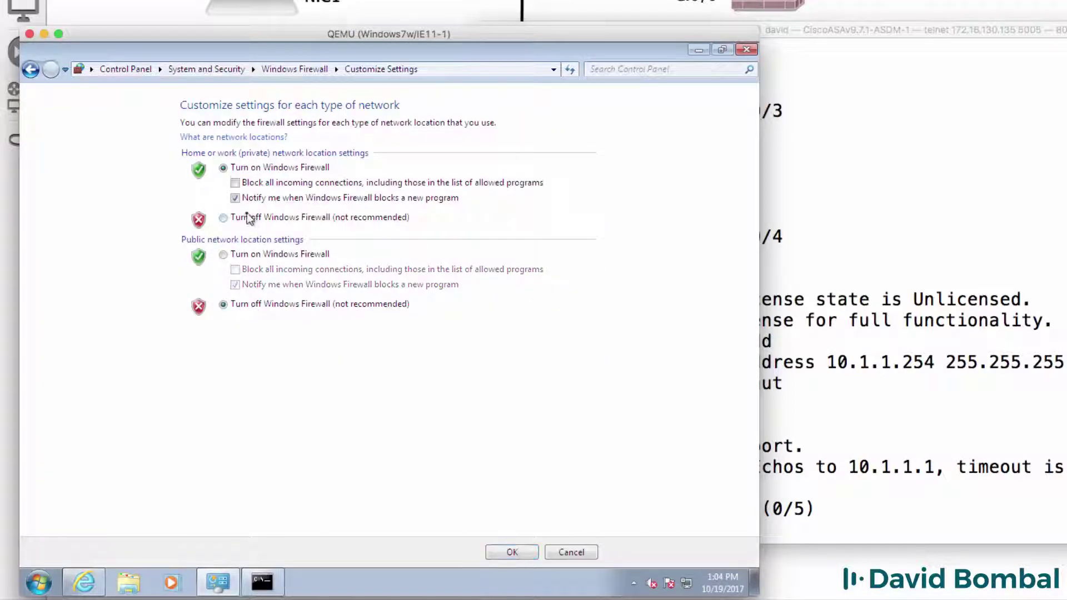
click(223, 218)
click(512, 552)
Rerun the ASA's ping to 10.1.1.1 and highlight its successful replies
click(972, 400)
key(Up)
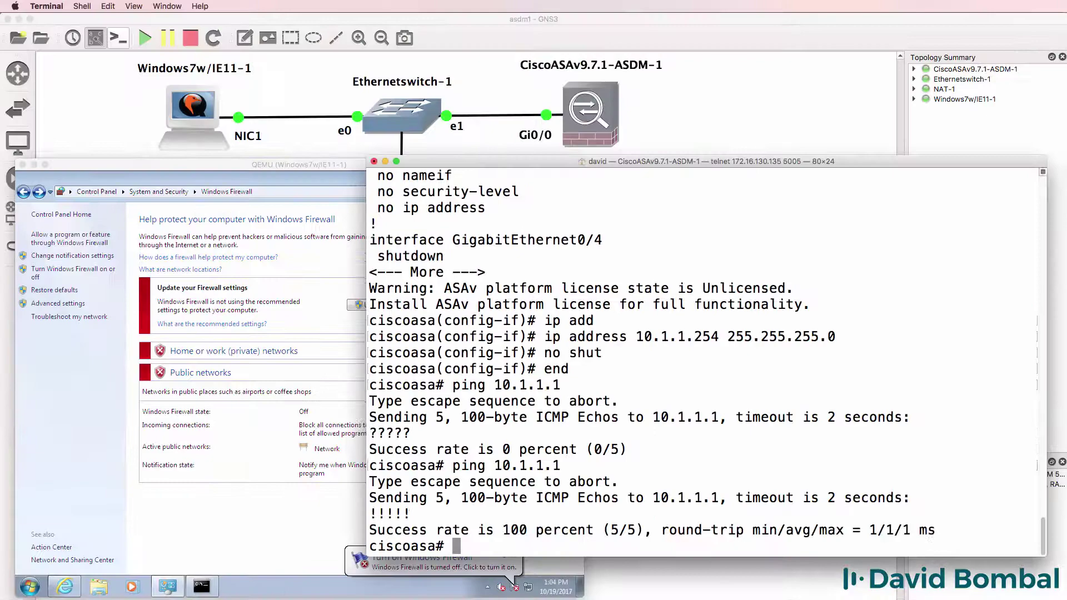
drag(445, 525, 359, 458)
Rerun ping 10.1.1.254 from the VM's Command Prompt, then return to the ASA console
click(210, 586)
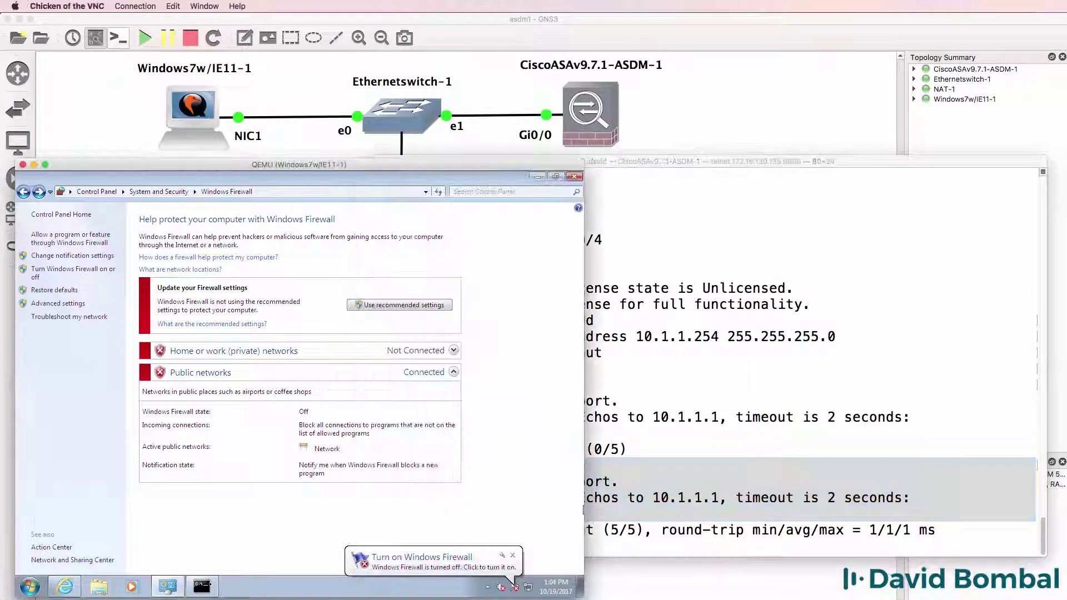
click(210, 586)
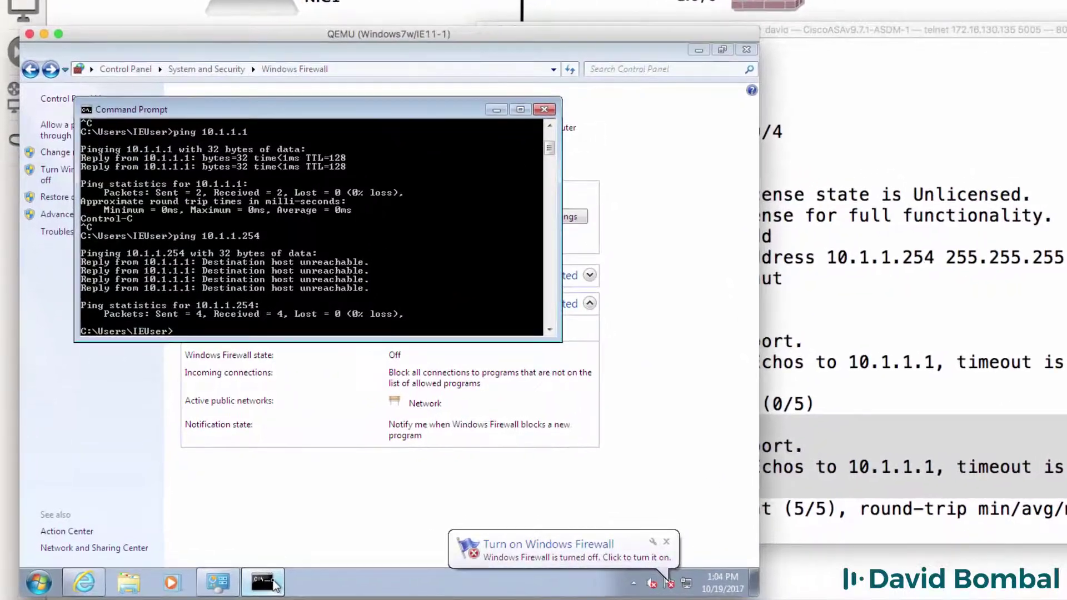
key(Up)
key(Return)
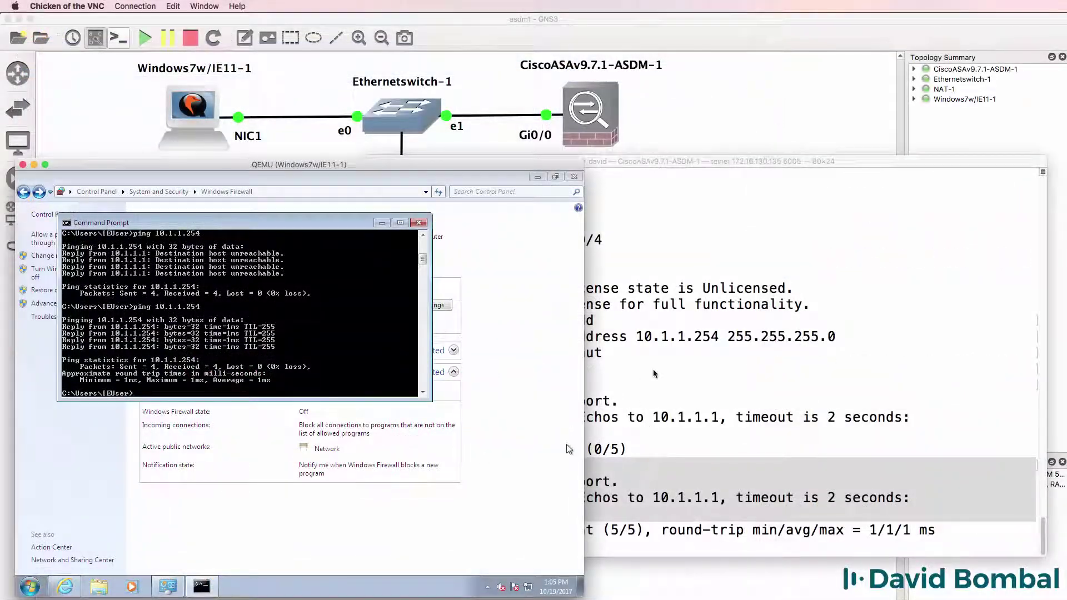
click(654, 369)
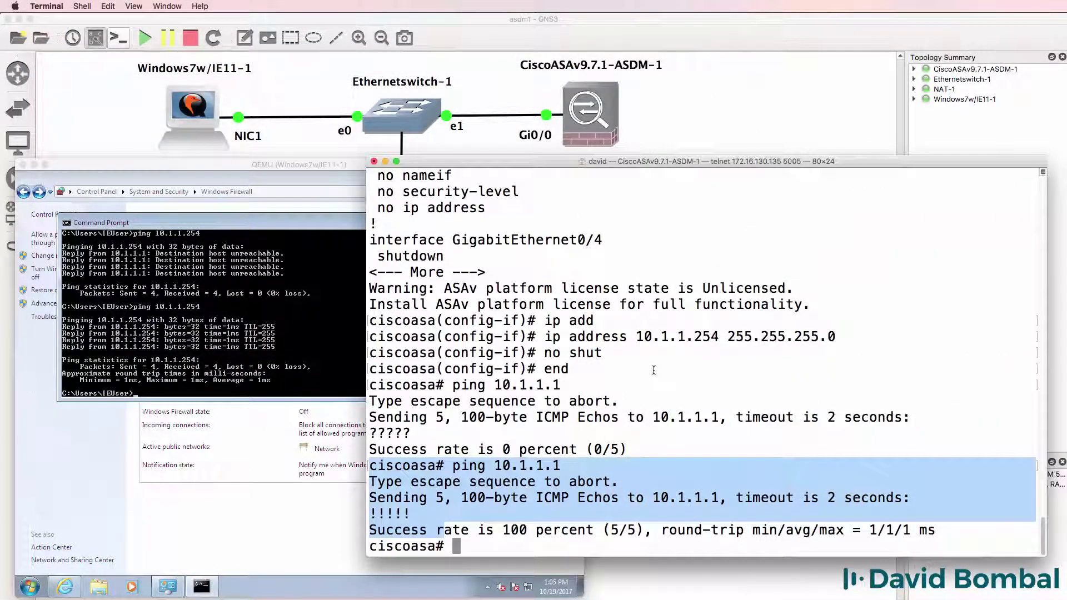
In config mode, create a local username with its password at privilege 15
text(conf t)
key(Return)
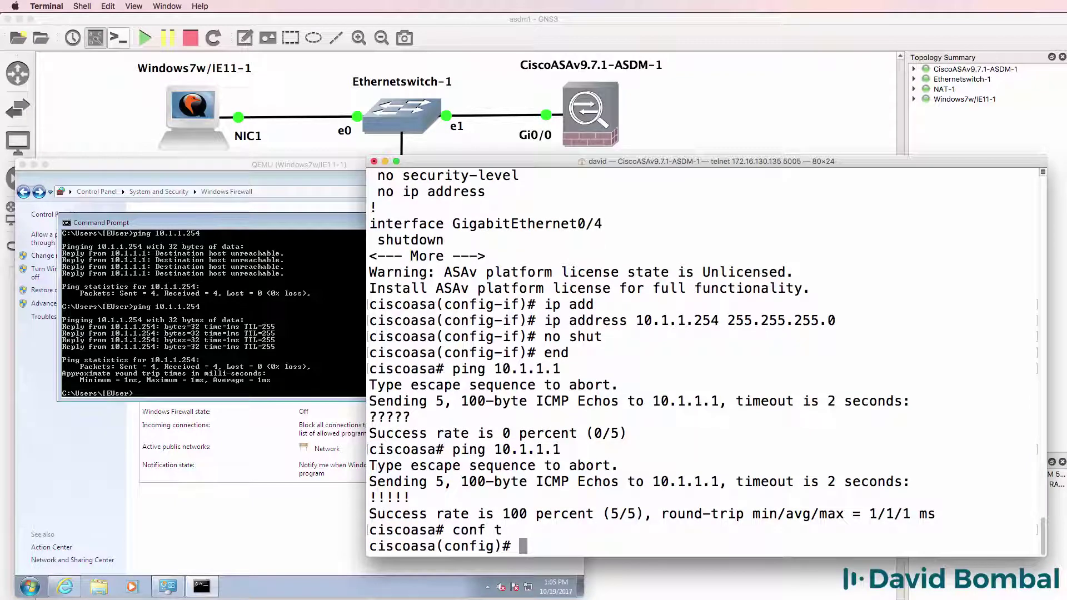
text(user)
key(Tab)
text(nam)
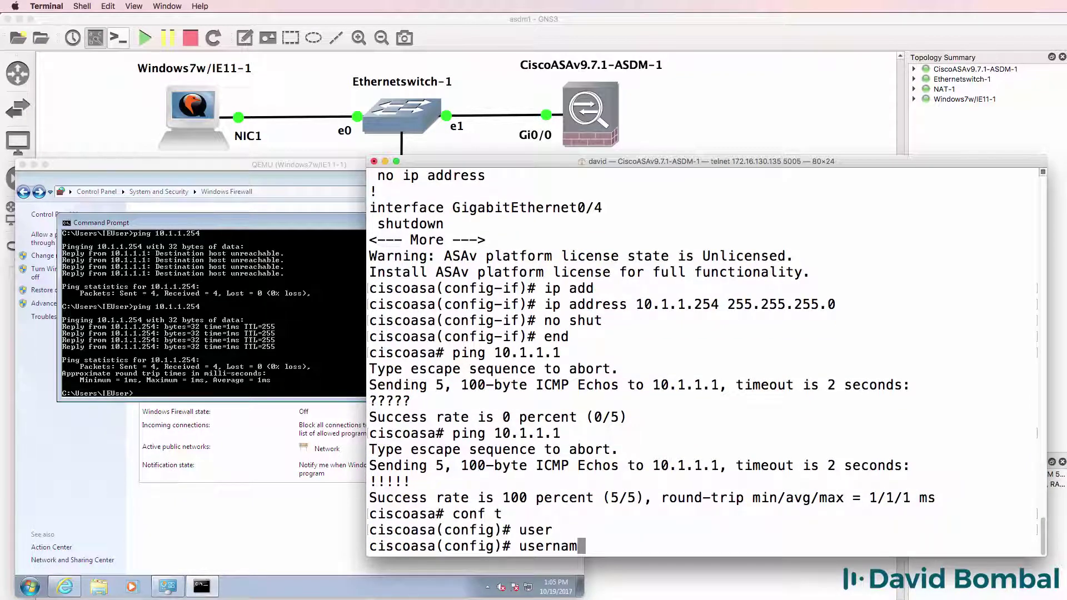
key(Tab)
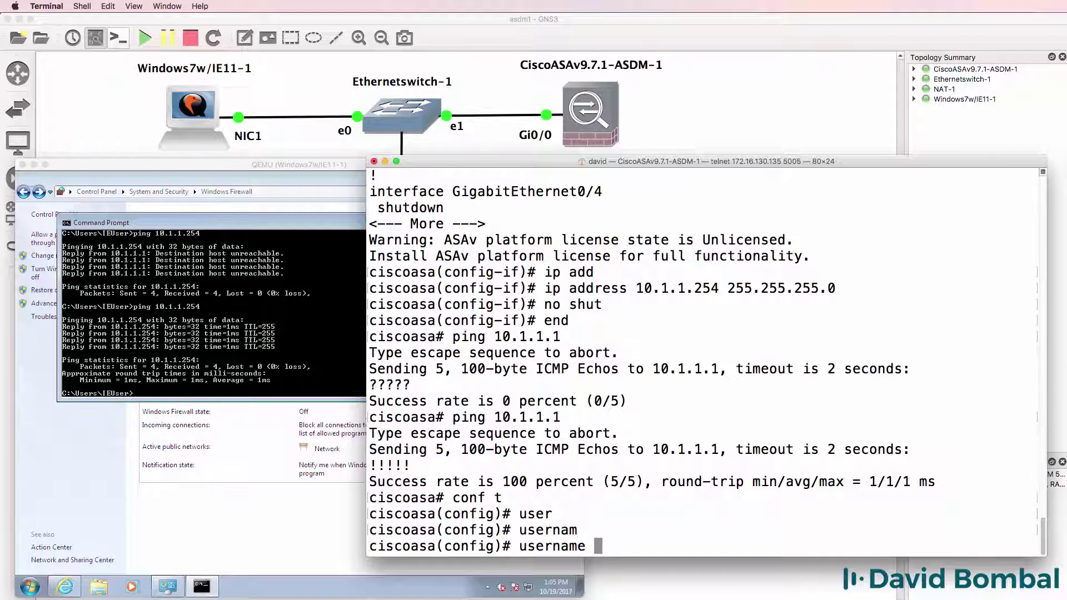
text(david pas)
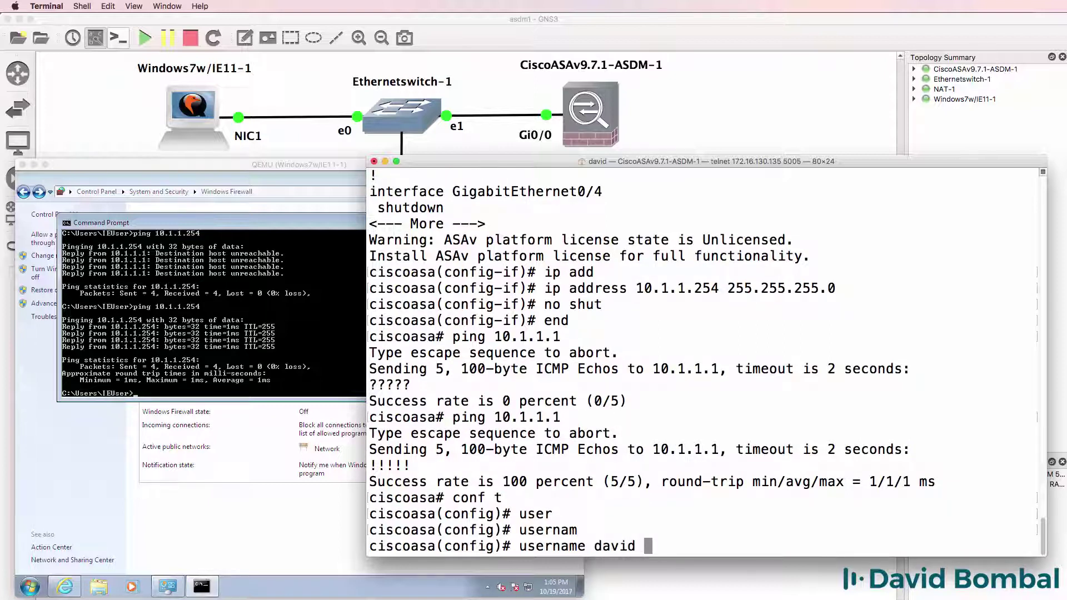
key(Tab)
text(cisco pr)
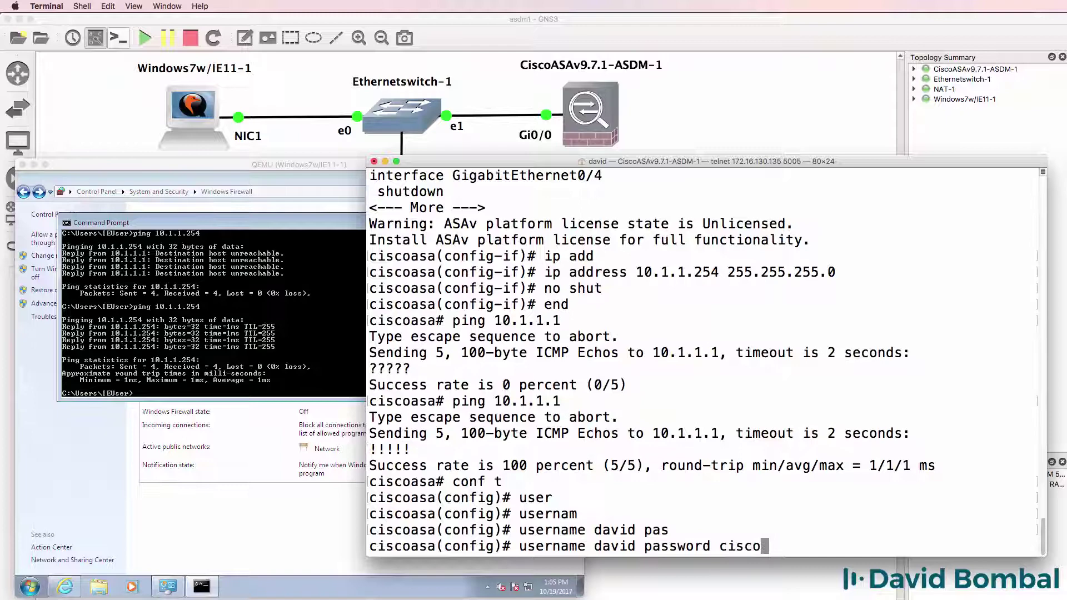
key(Tab)
text(15)
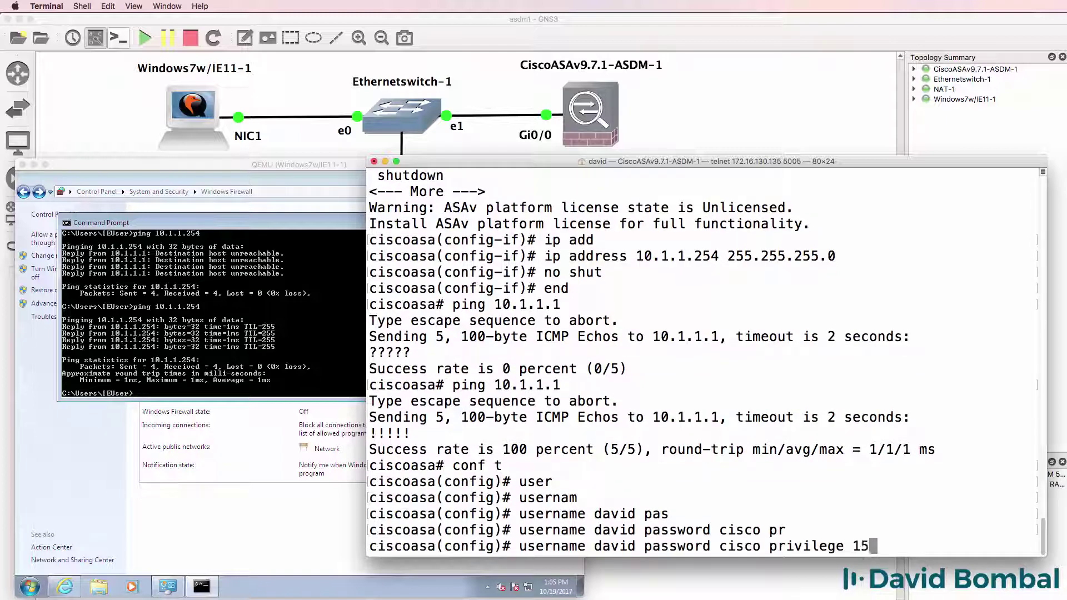
key(Return)
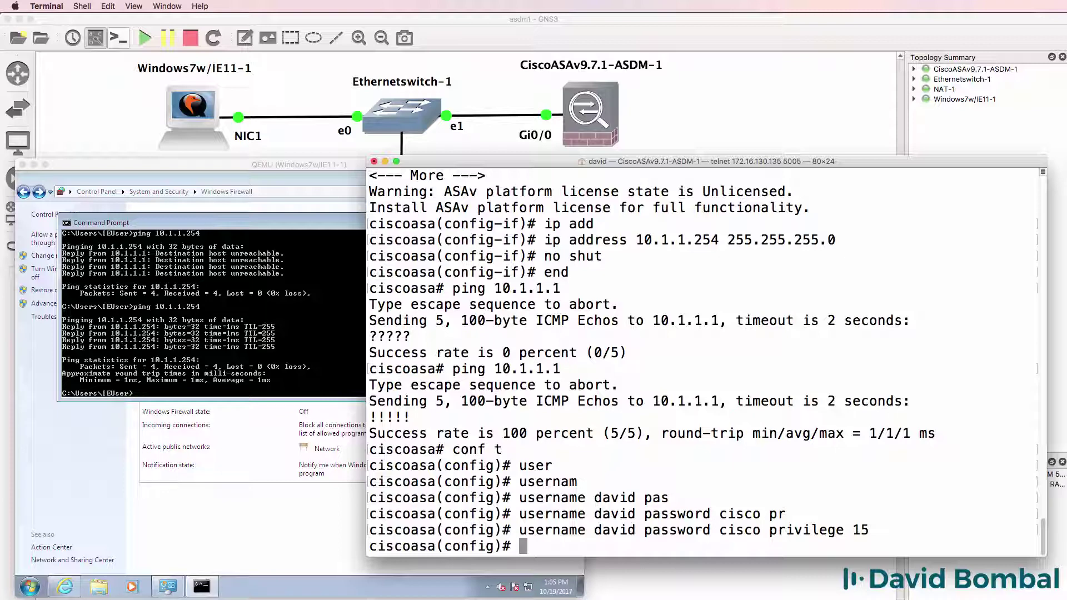
Enter 'http server enable' and 'http 0 0 inside' to allow HTTP management from any inside host
text(http )
text(?ser)
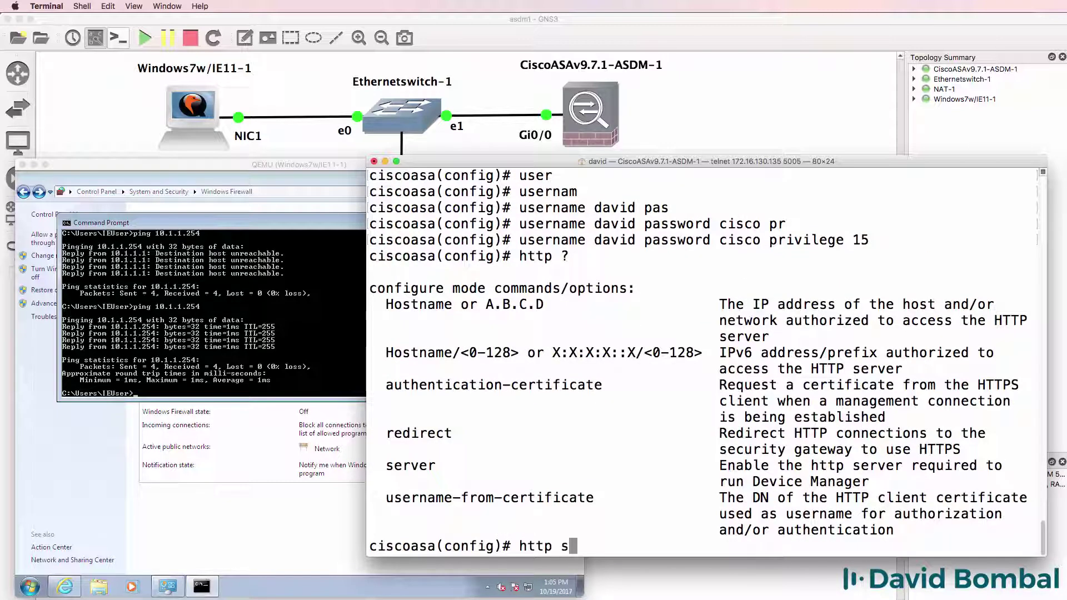
key(Tab)
text(?)
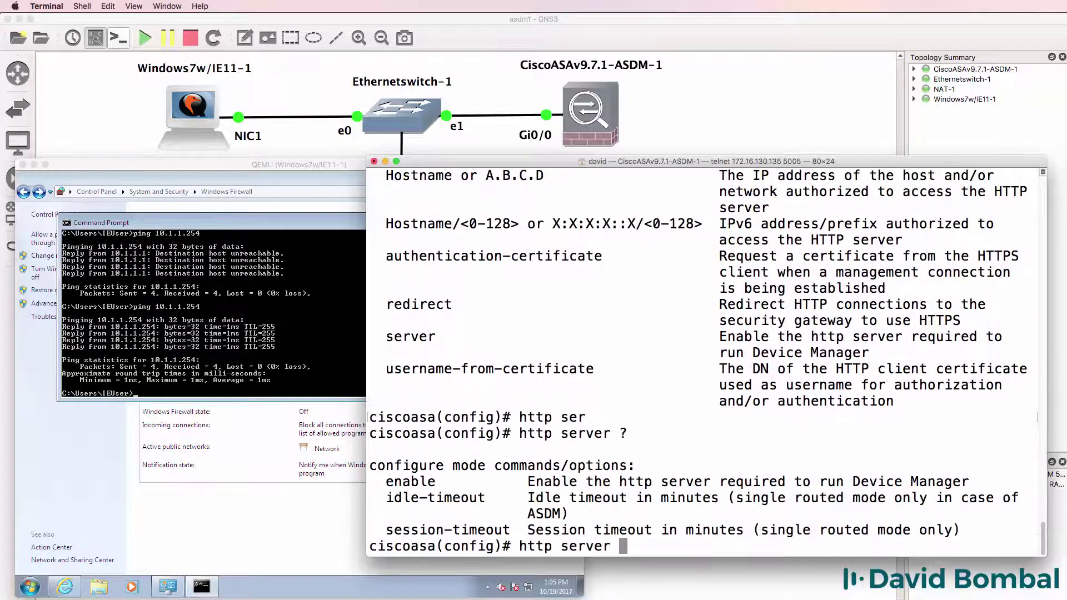
text(enable)
key(Return)
text(http )
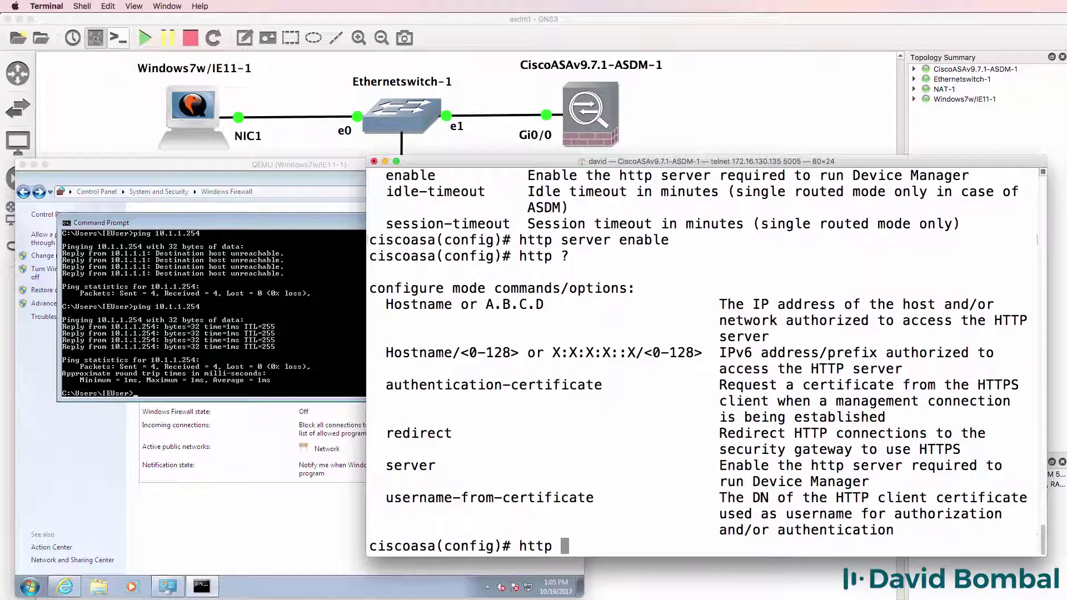
text(?0 ?0)
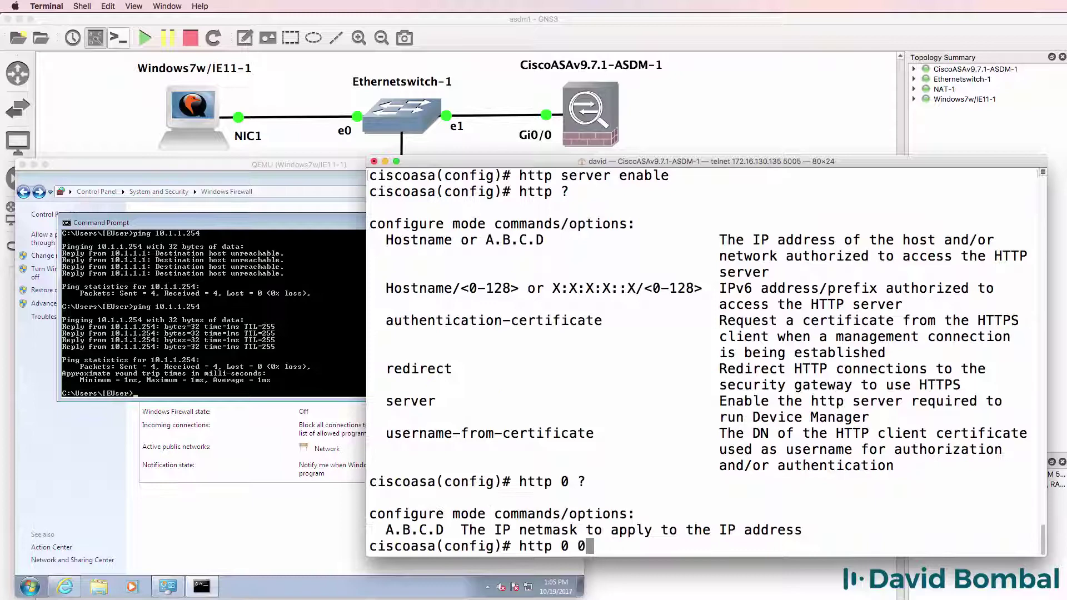
text( ?in)
key(Tab)
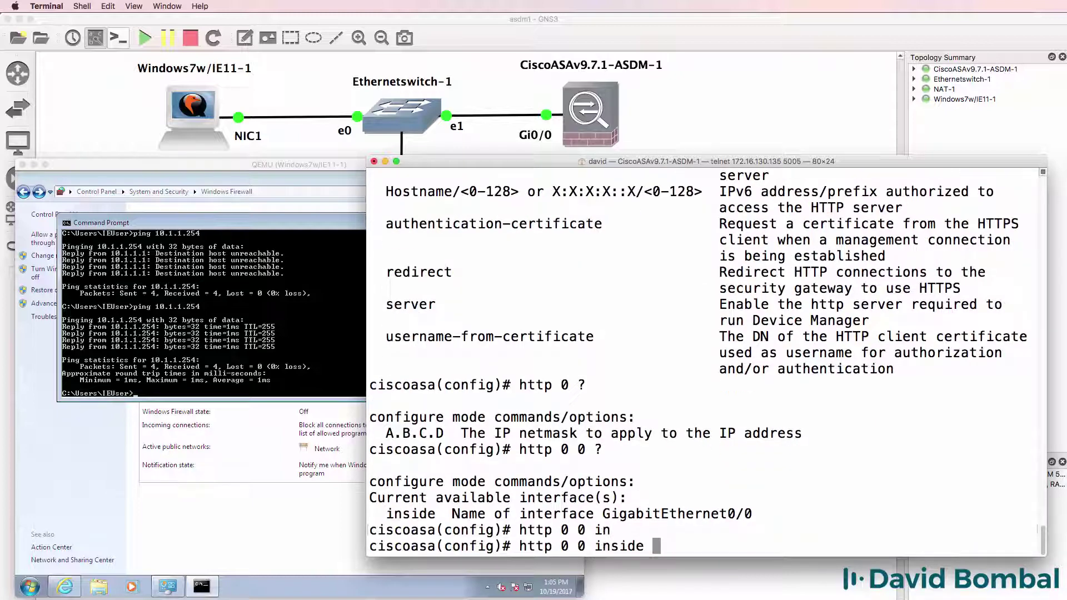
key(Return)
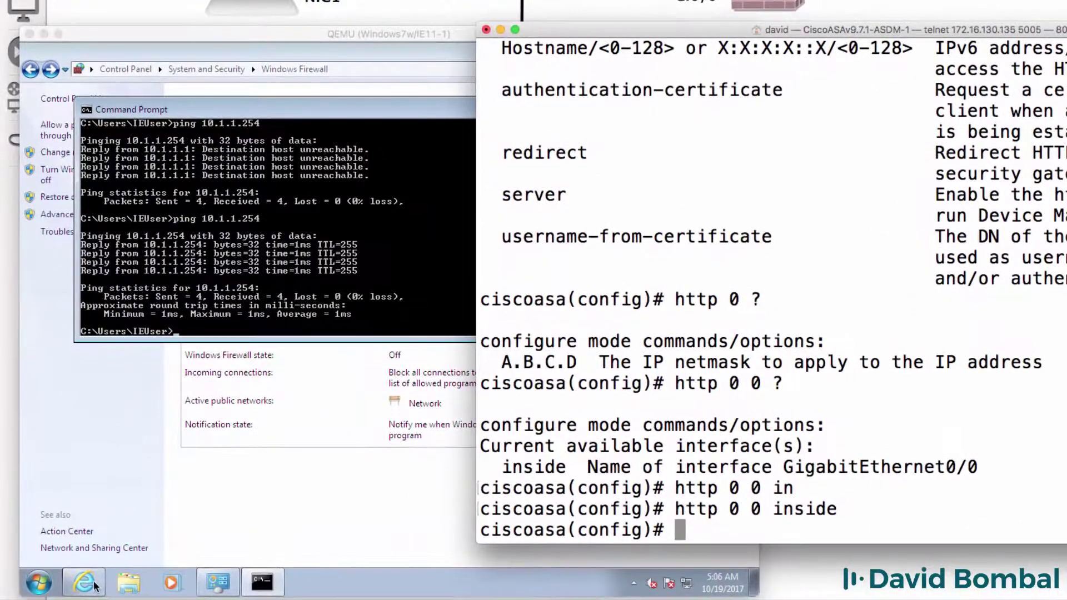
Launch Internet Explorer in the VM and load the address 10.1.1.254
click(67, 587)
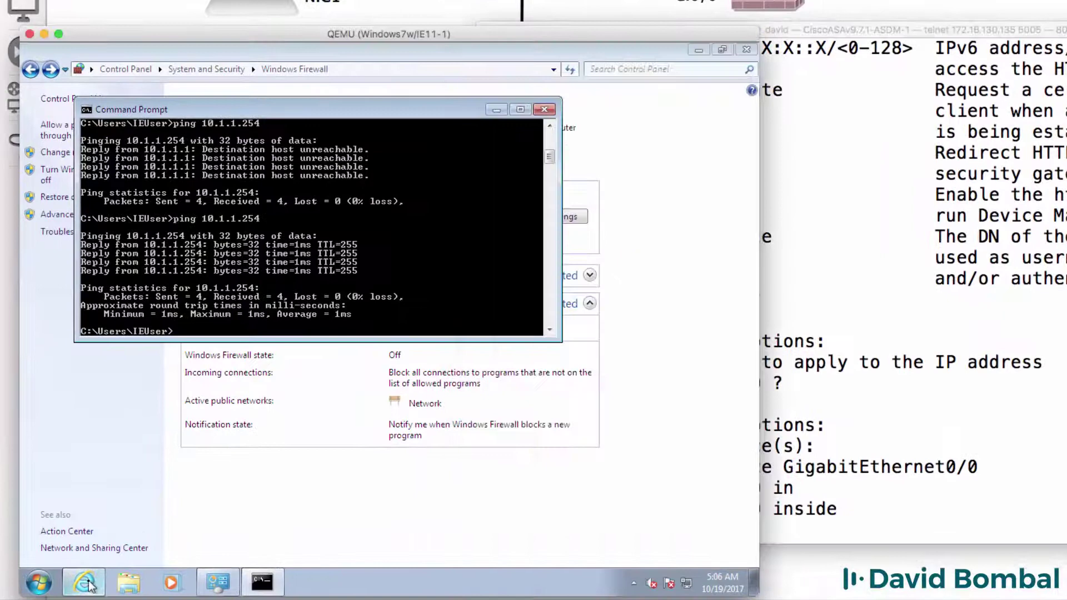
click(87, 584)
click(62, 67)
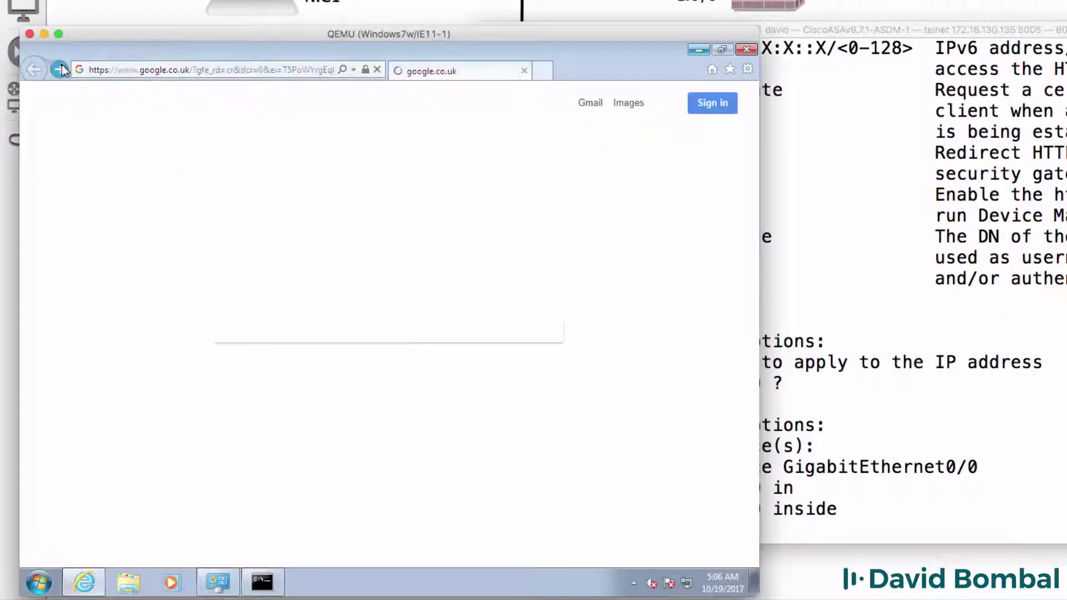
click(235, 69)
text(10)
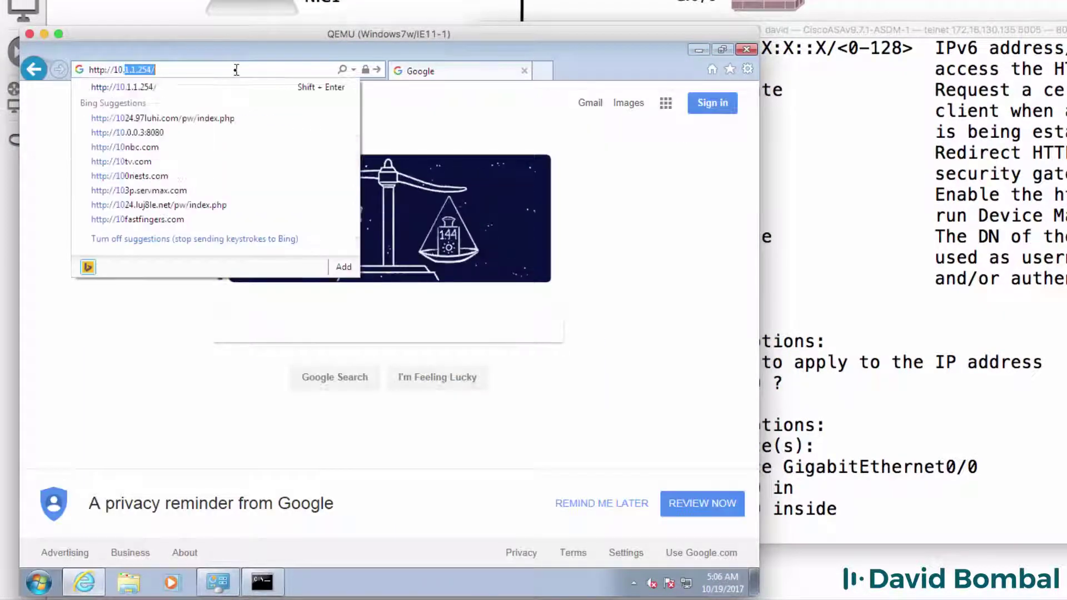
text(.1.1.254)
key(Return)
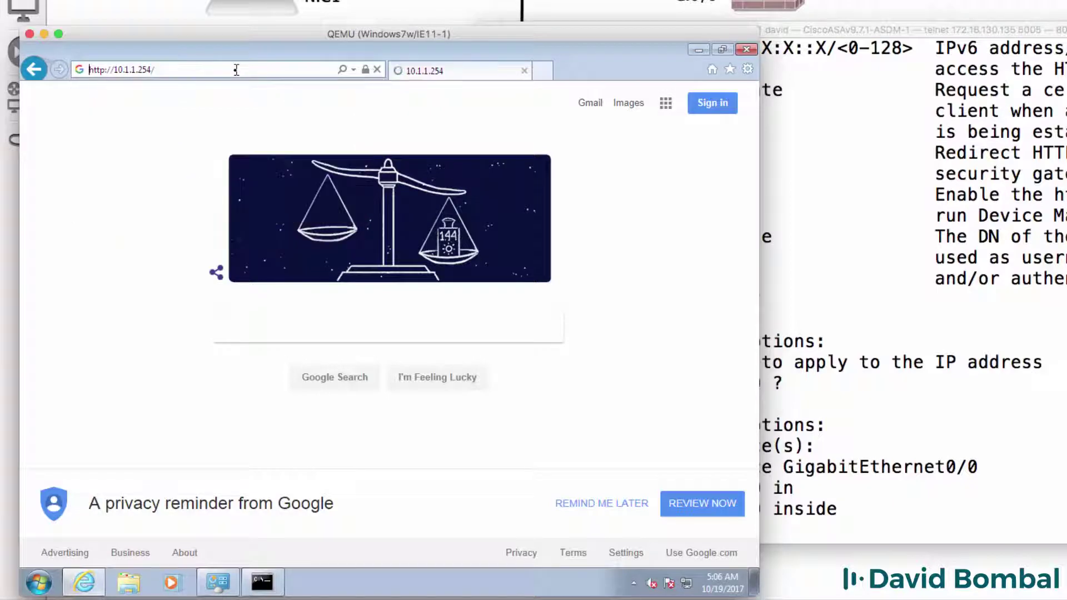
click(236, 69)
key(Home)
key(Right)
key(Right)
key(Right)
key(Right)
text(s)
key(Return)
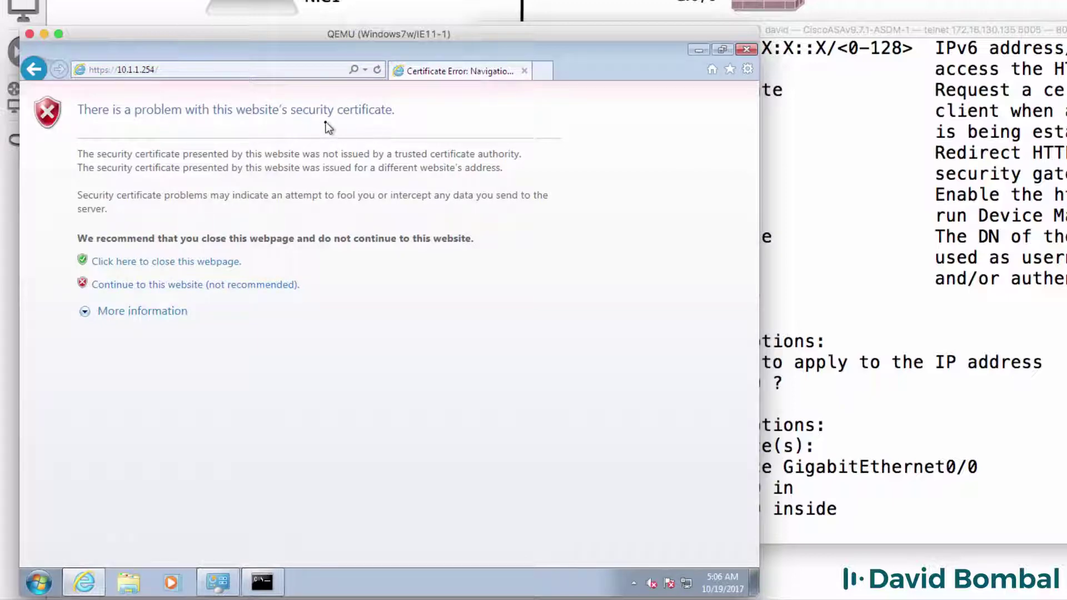
click(223, 286)
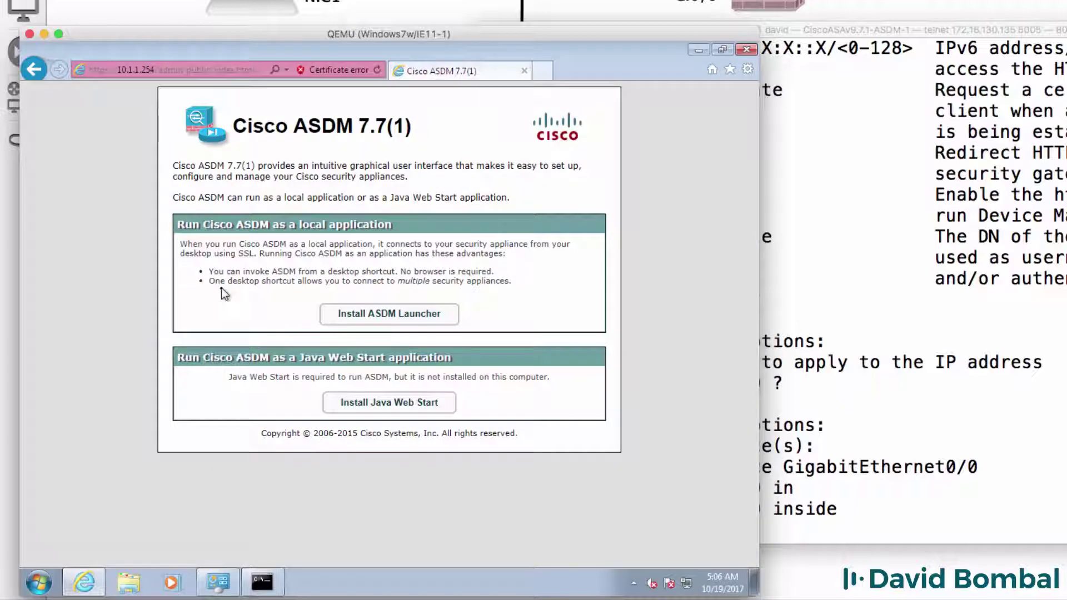
Start the ASDM Launcher download, log in with the ASA credentials, and save dm-launcher.msi
click(397, 314)
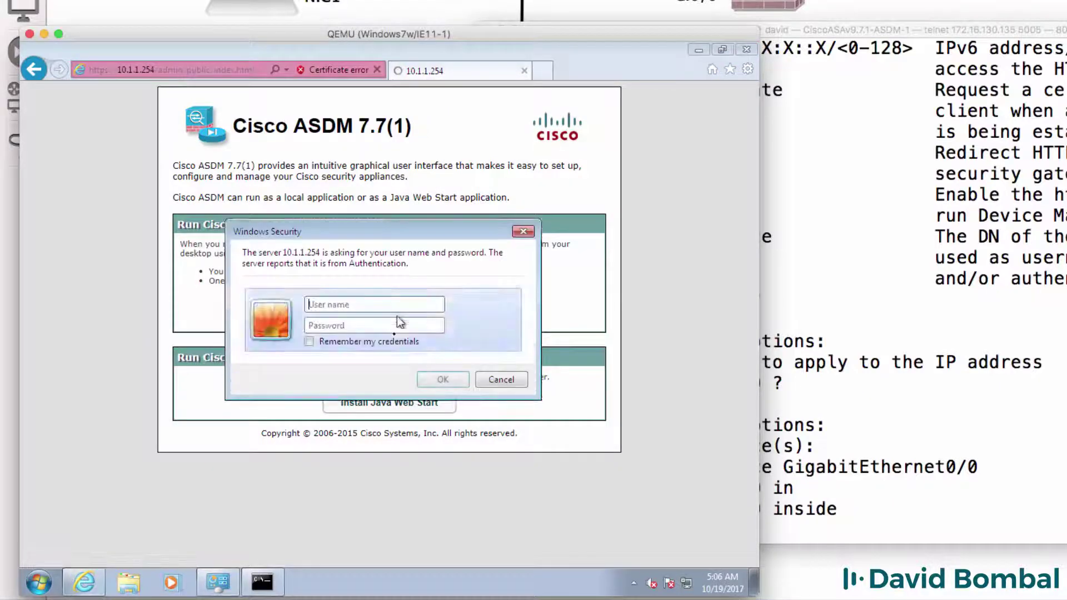
text(david)
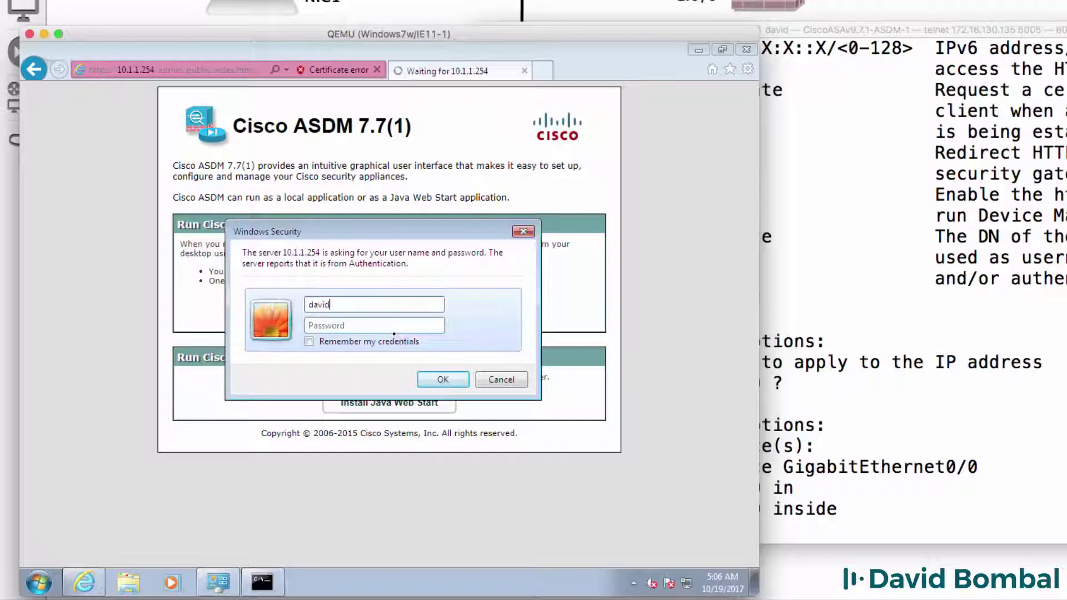
text(cisco)
click(368, 341)
click(445, 379)
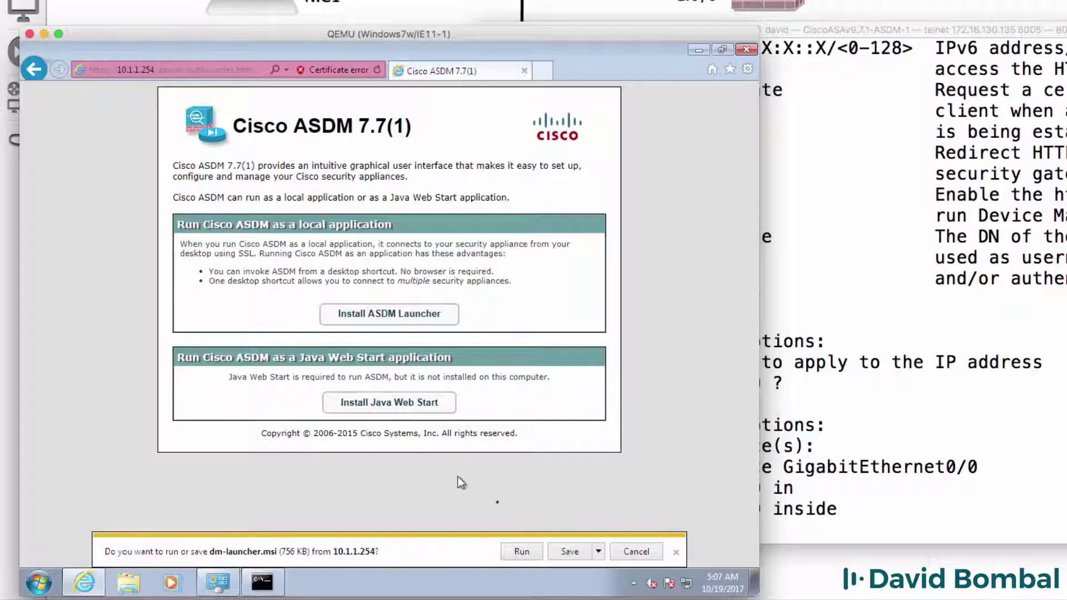
click(569, 551)
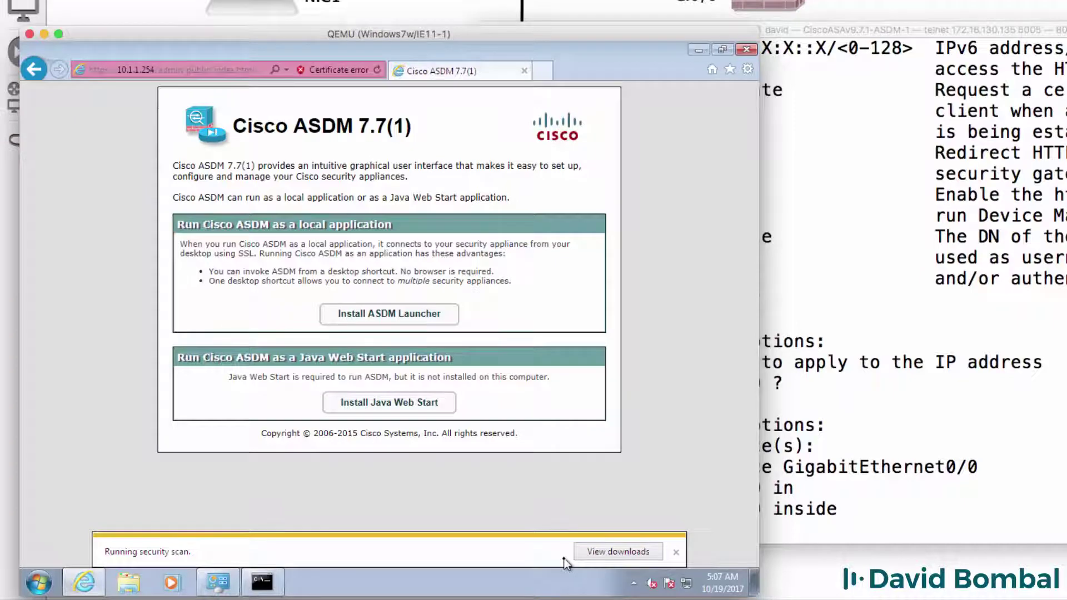
Run dm-launcher.msi from the downloads list, dismiss the missing-Java warning, and exit the installer
click(611, 551)
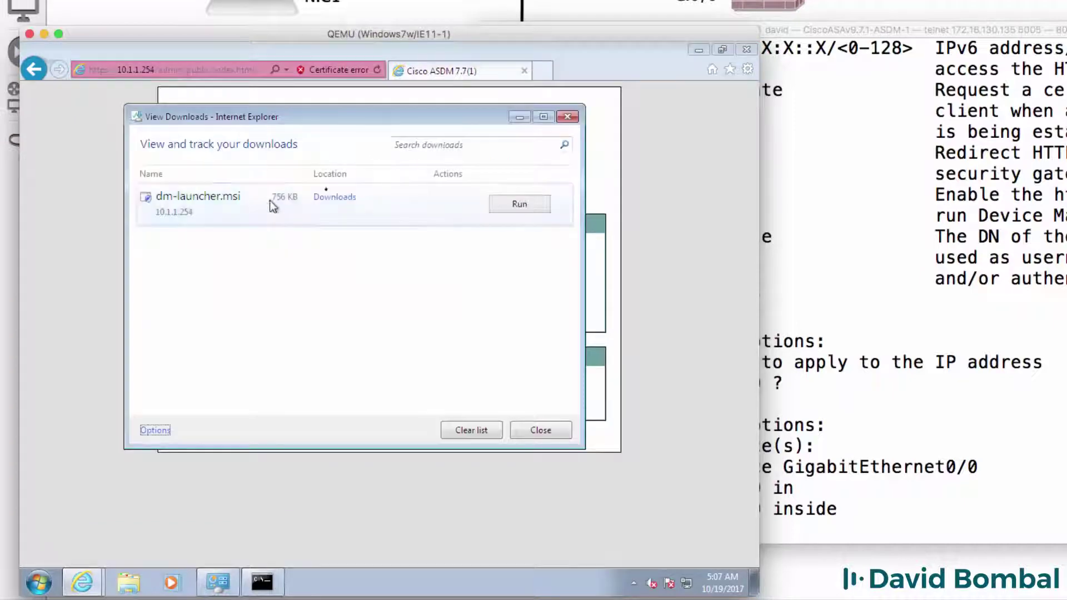
click(522, 204)
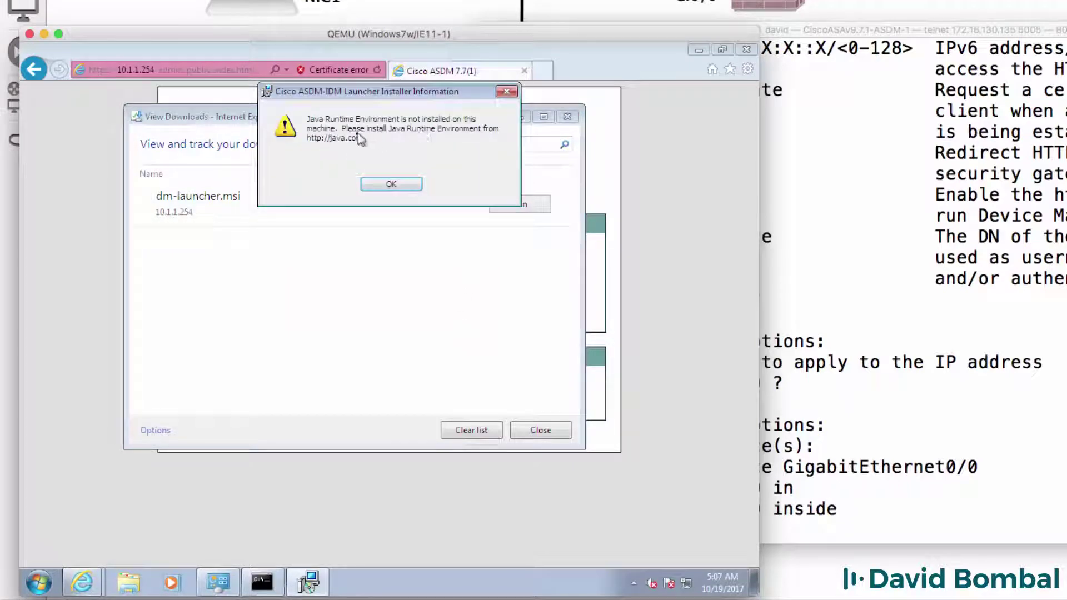
click(381, 185)
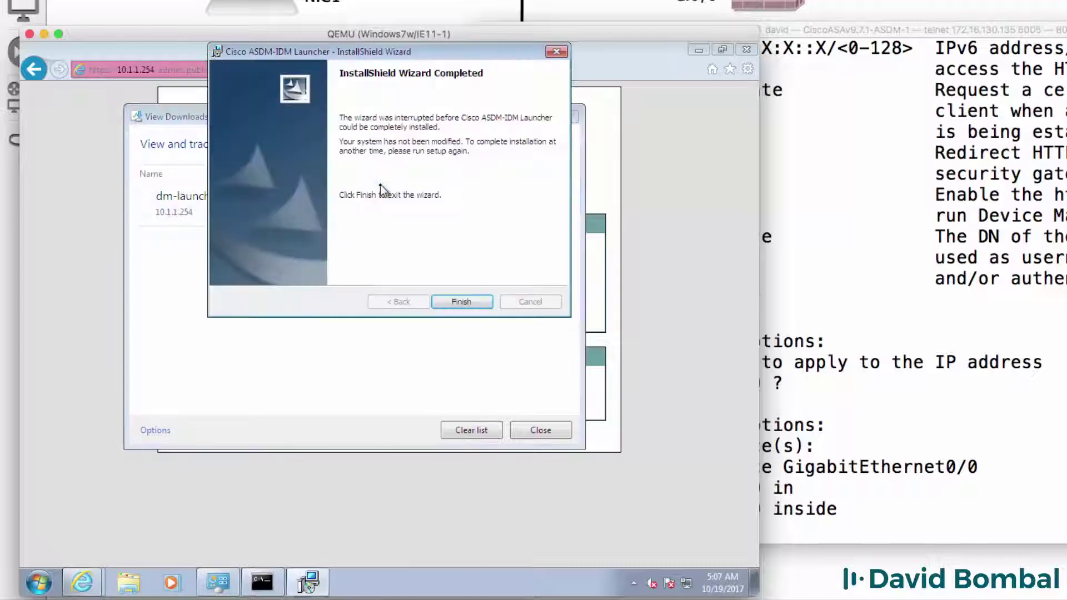
click(457, 308)
key(Escape)
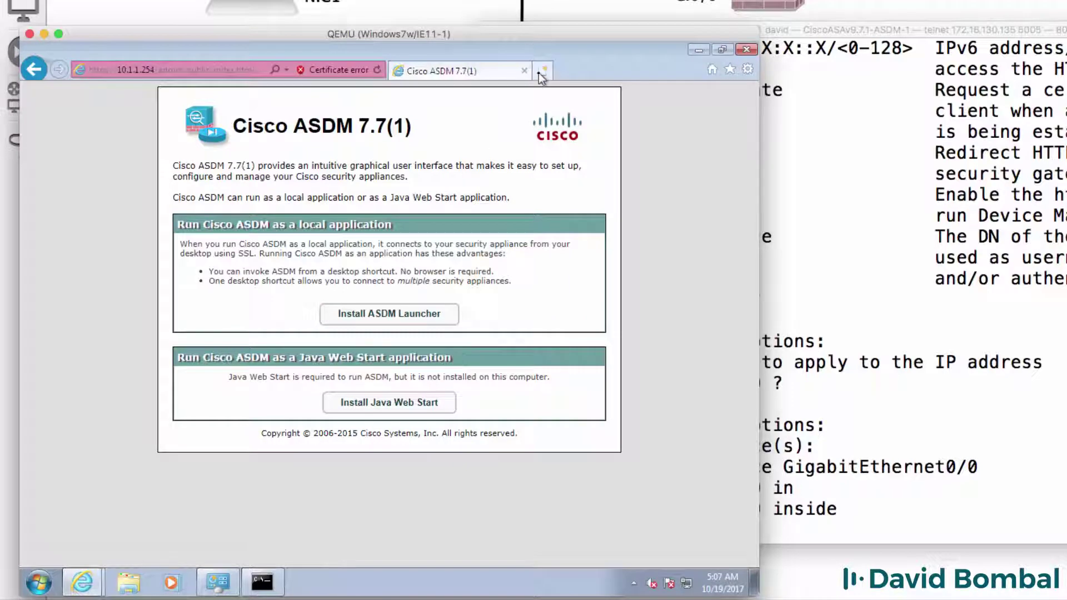
In a new tab on java.com, agree to the terms and save the Java installer
click(541, 71)
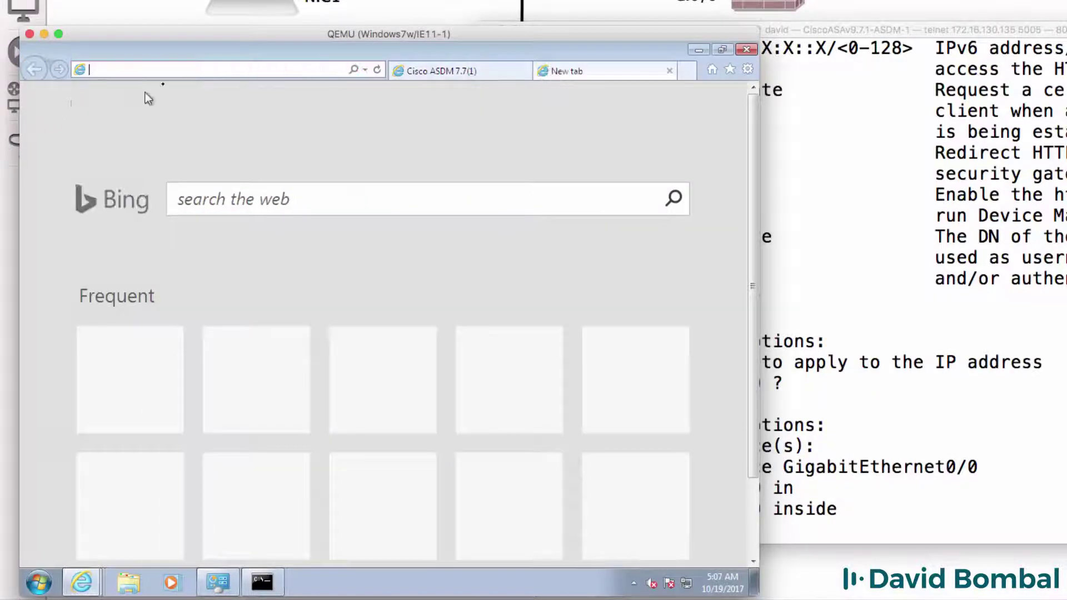
text(java.com)
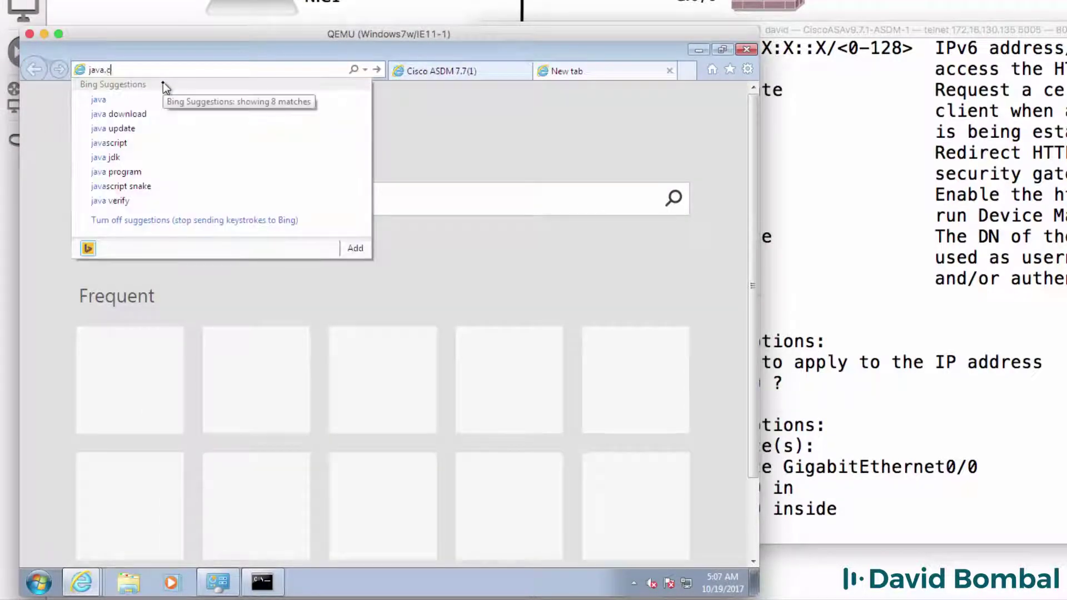
key(Return)
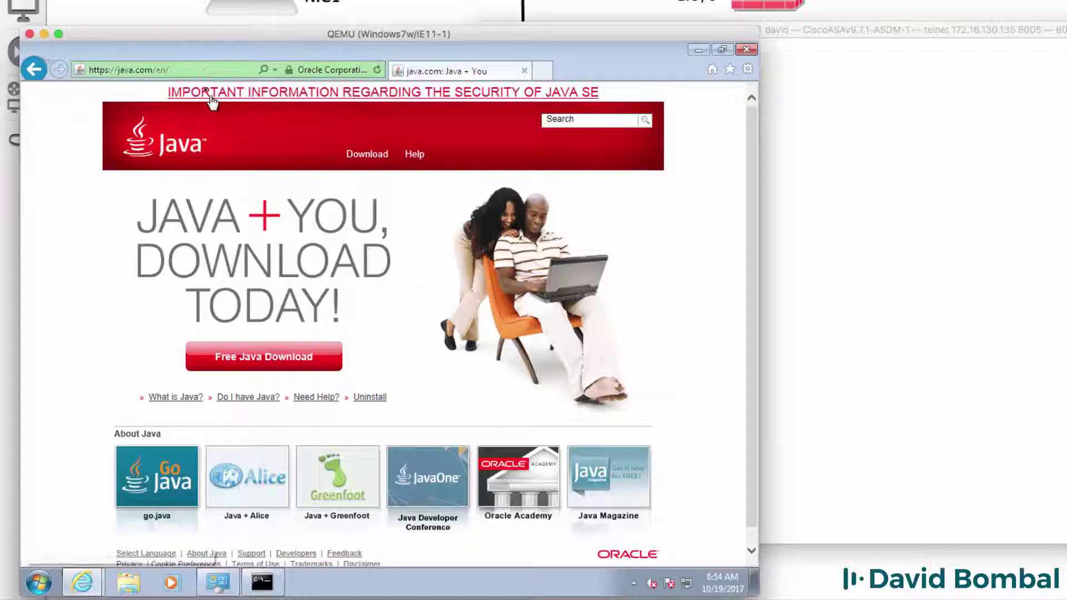
click(256, 367)
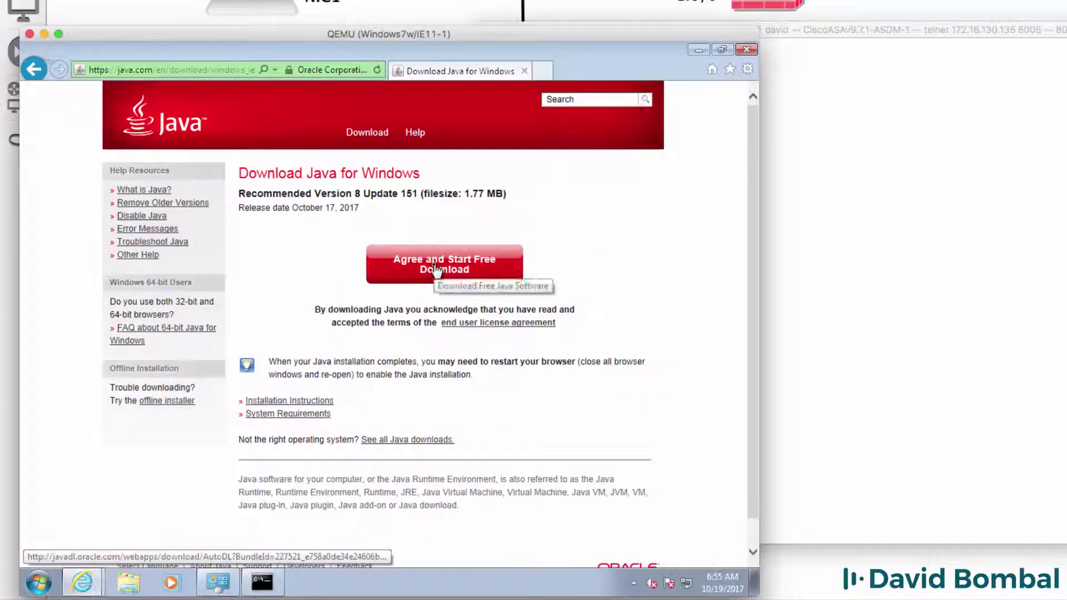
click(437, 271)
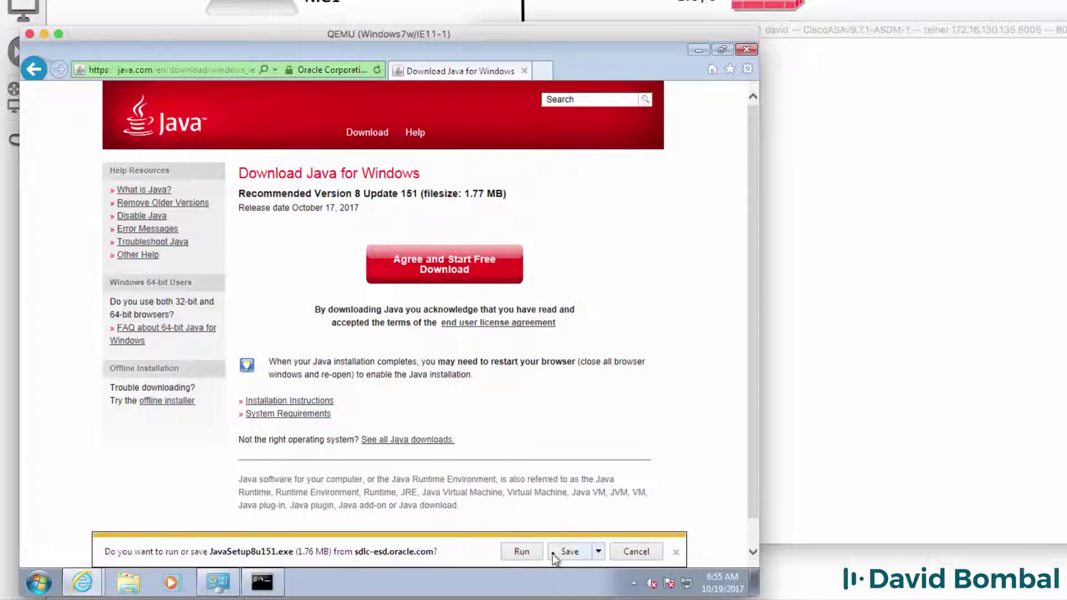
click(554, 553)
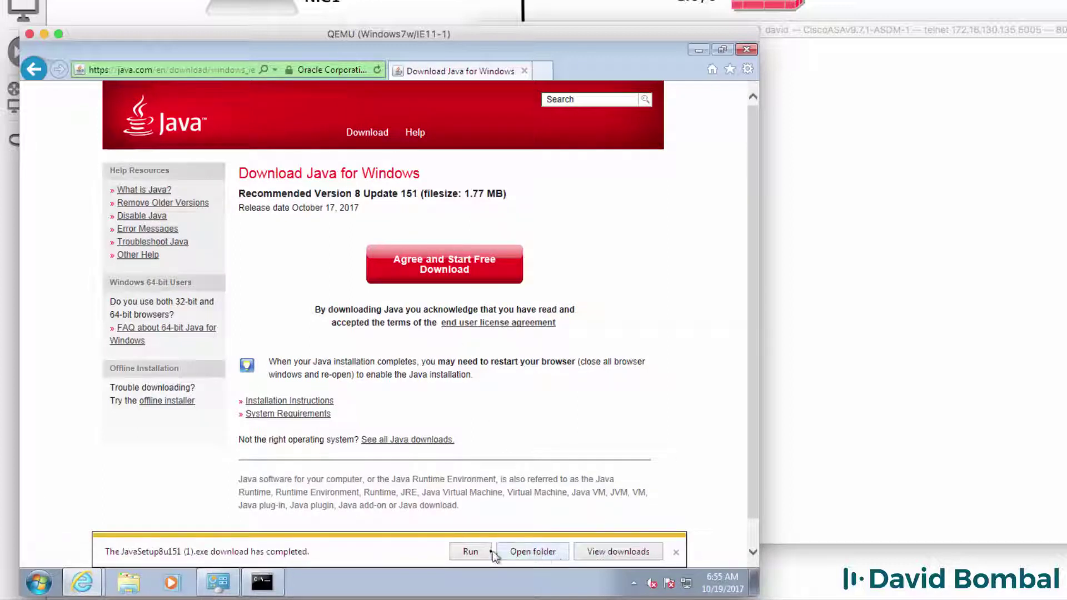
Run the Java installer, allow changes, install Java 8 Update 151, and close setup
click(471, 552)
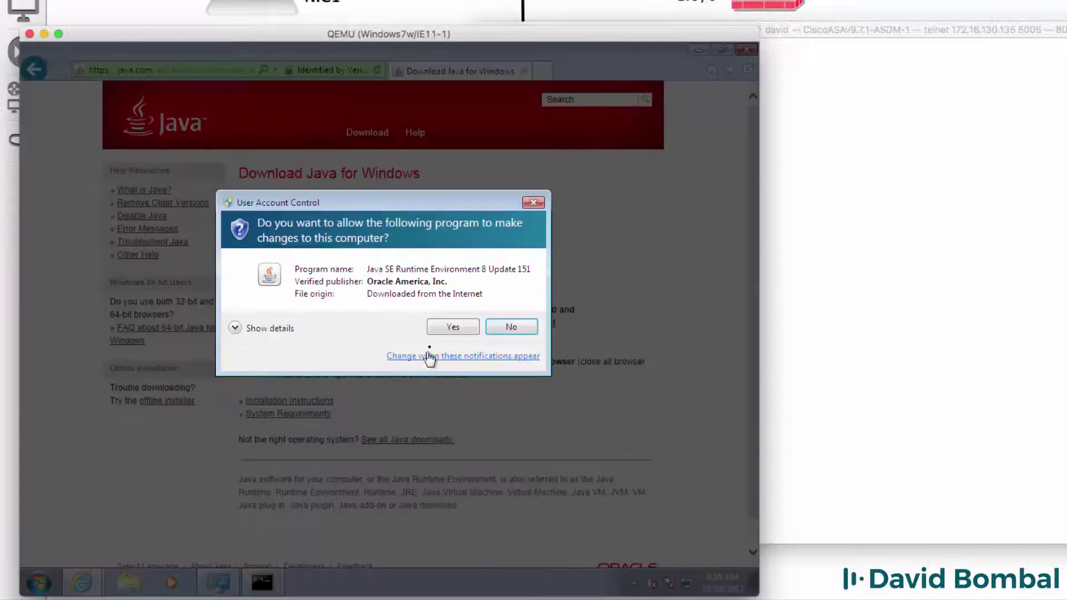
click(439, 326)
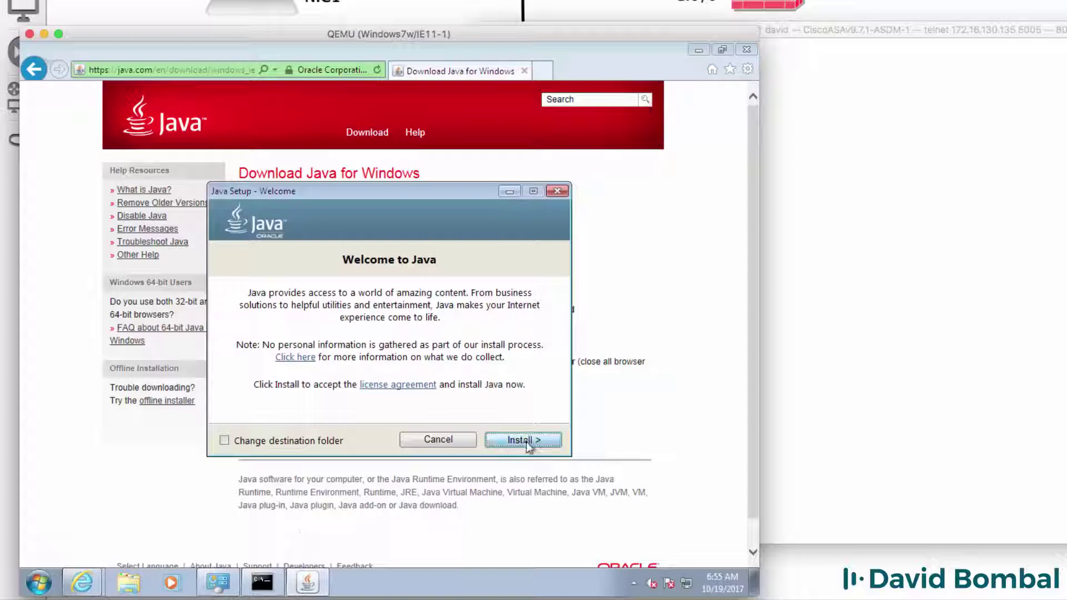
click(522, 440)
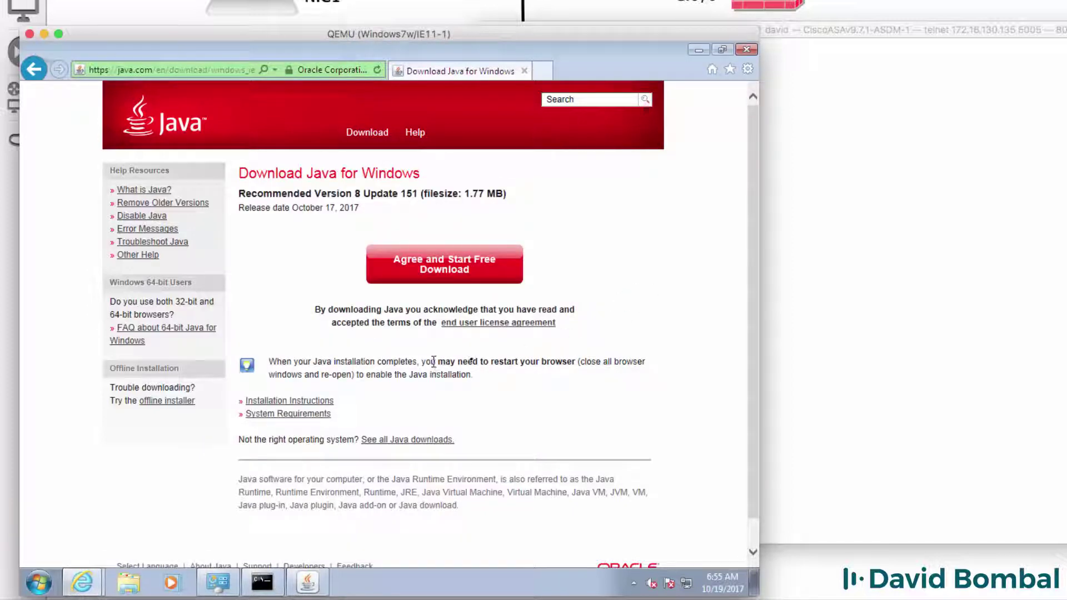
drag(432, 362, 583, 356)
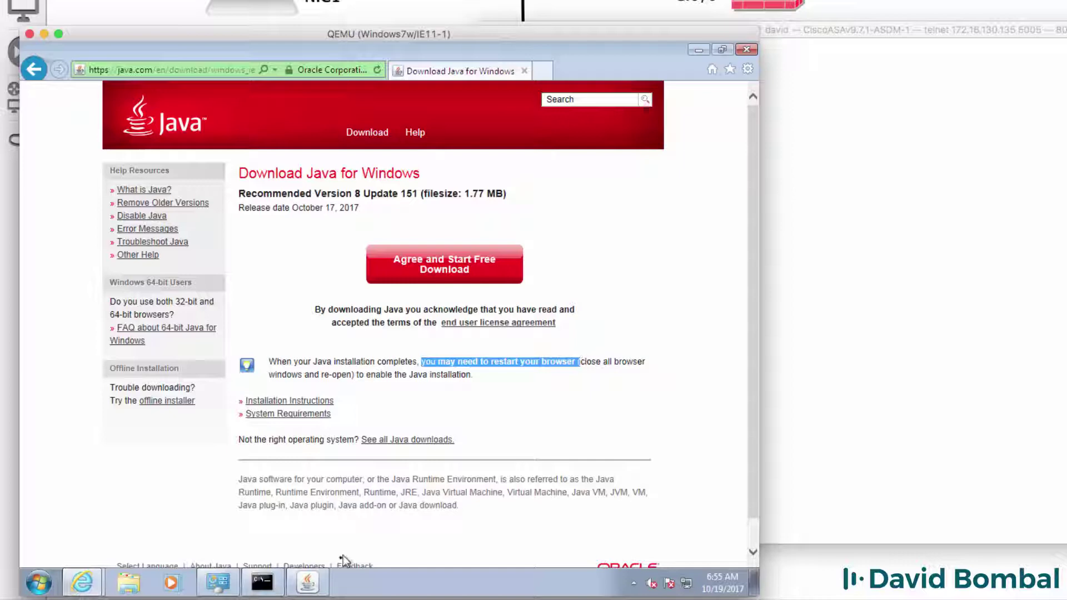
click(328, 582)
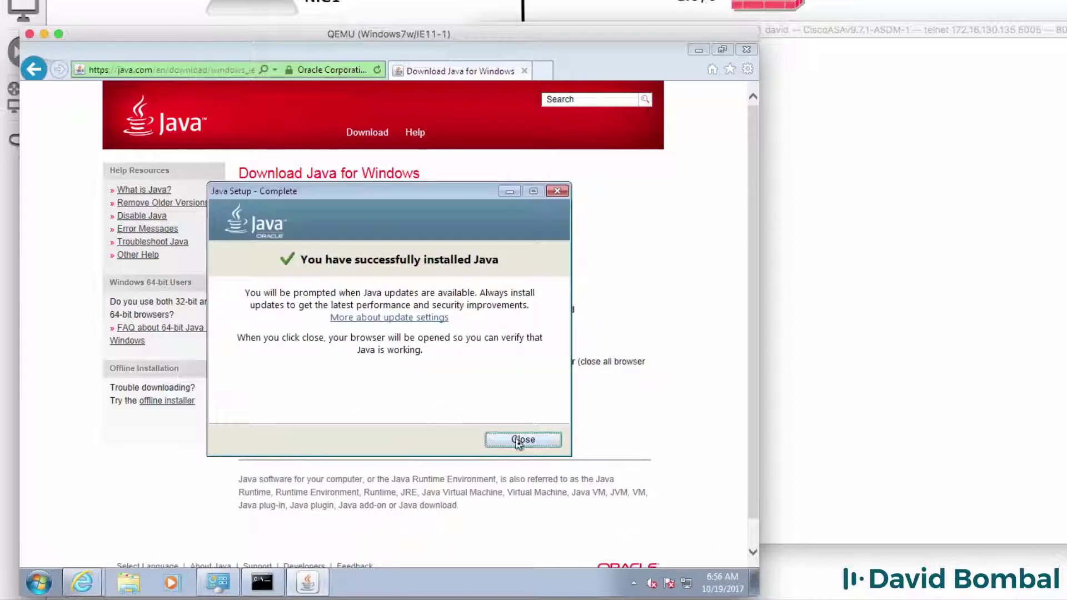
click(521, 441)
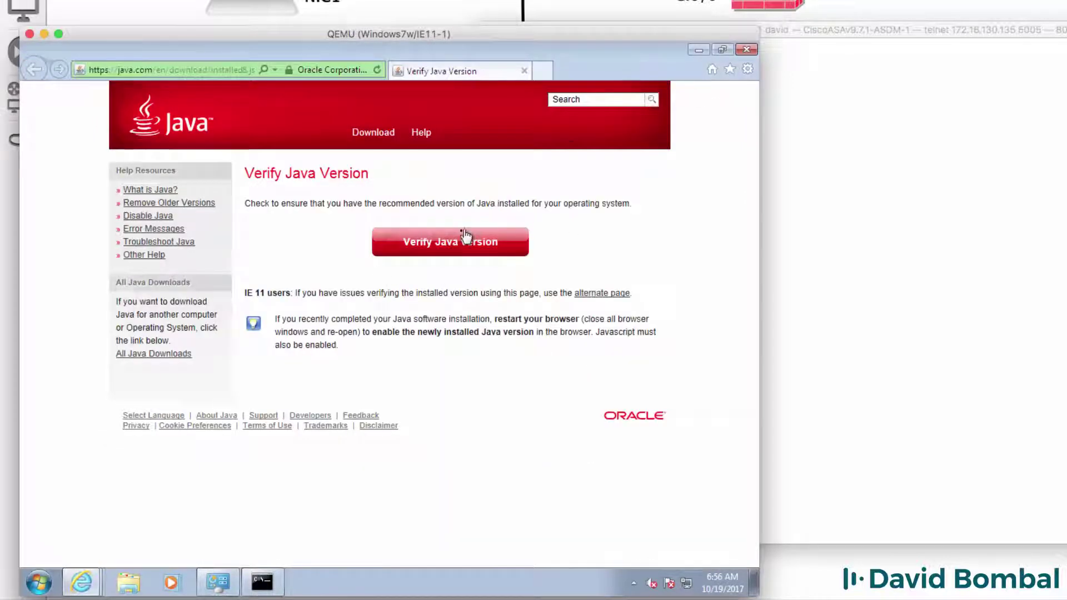
Run the Java version check with 'Do not show this again' ticked, confirming Java 8 Update 151
click(442, 250)
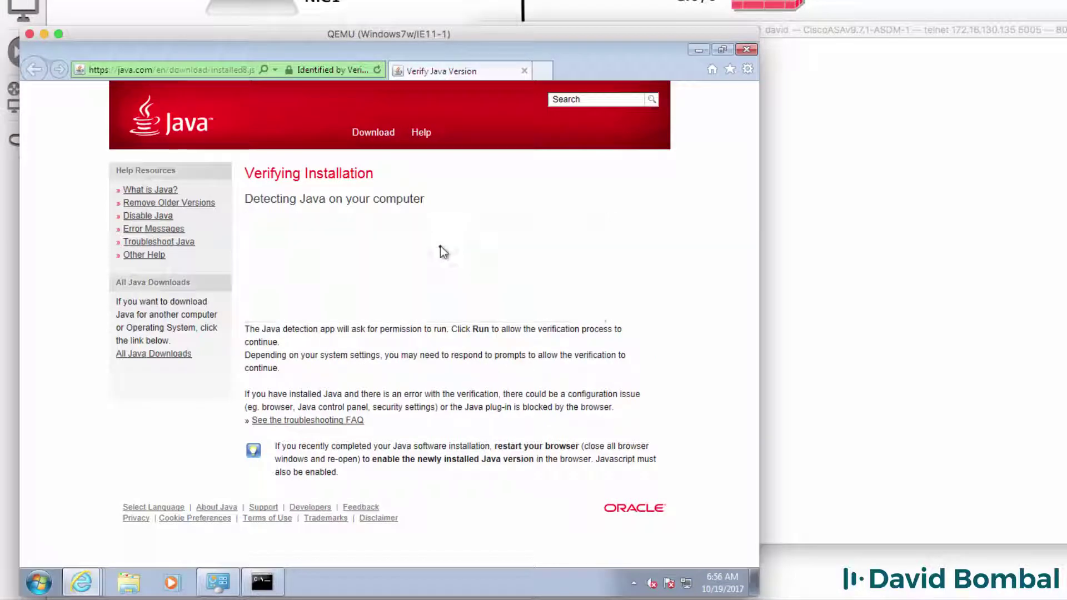
click(278, 338)
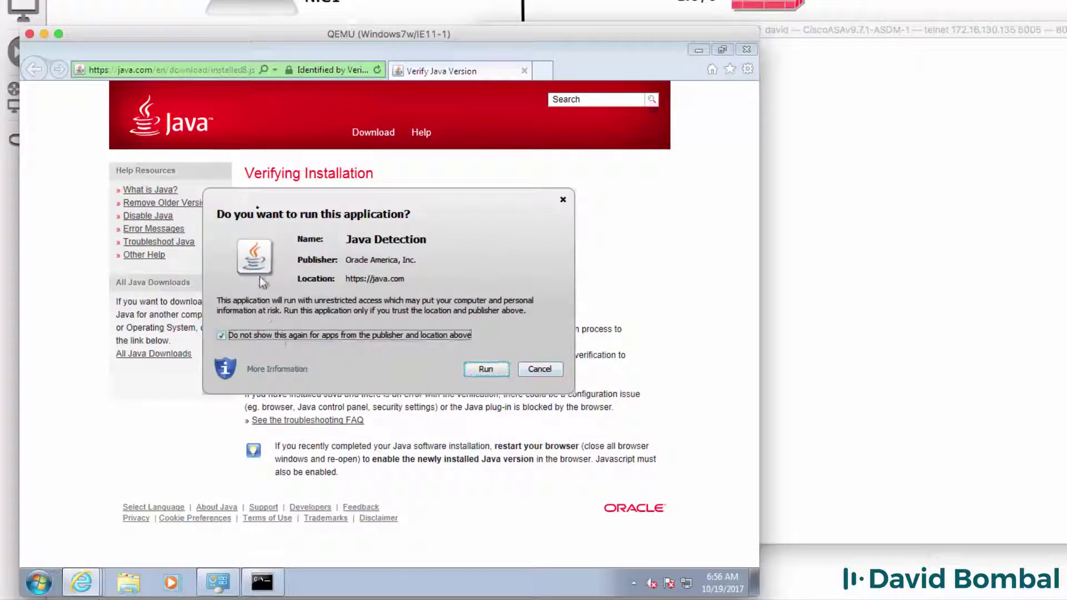
click(478, 370)
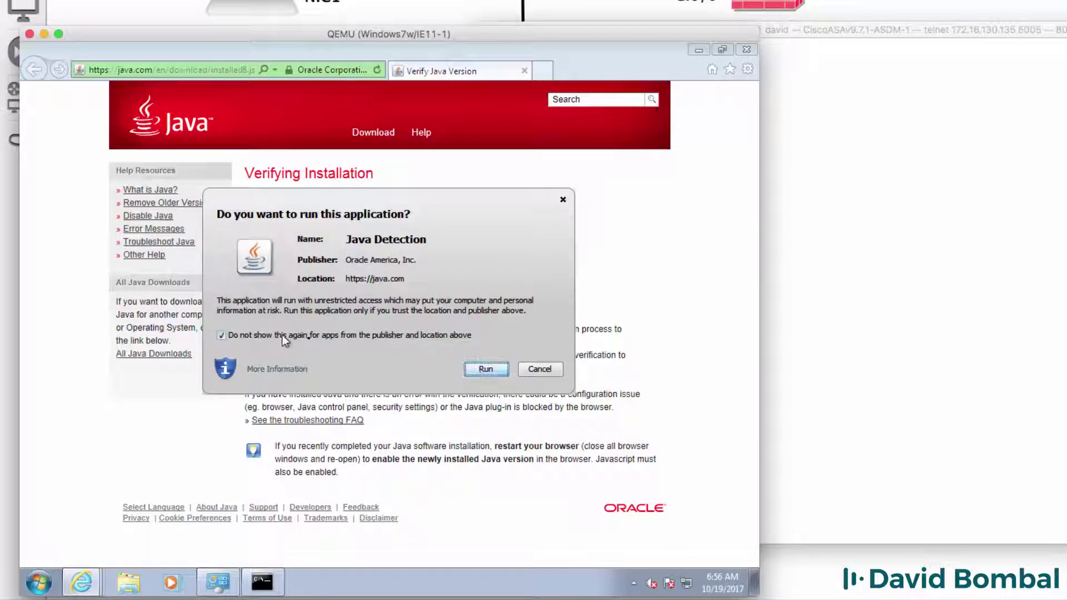
click(392, 338)
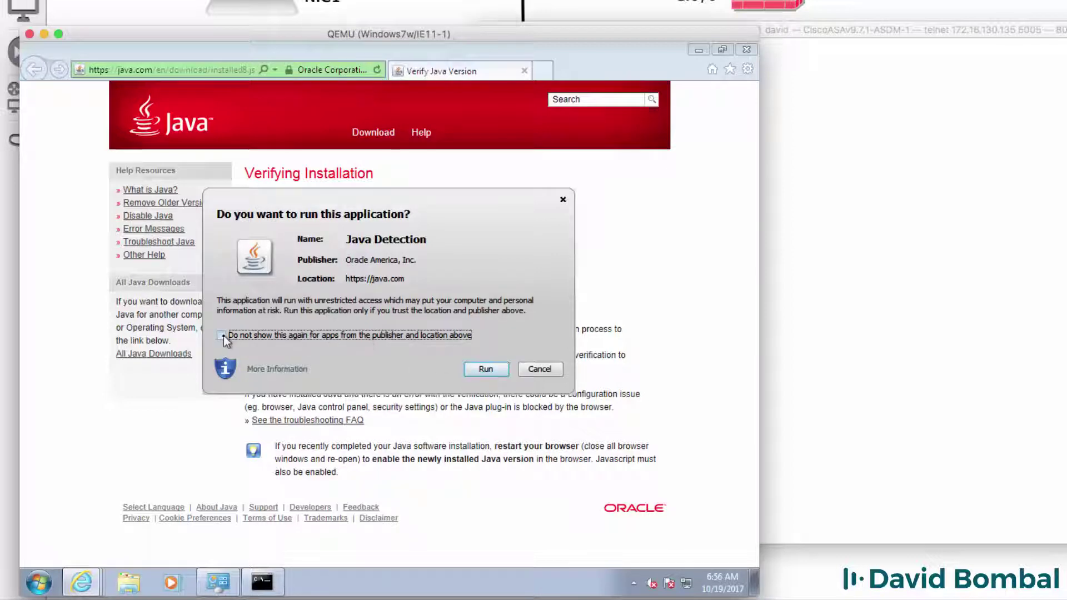
click(483, 372)
drag(288, 220, 561, 227)
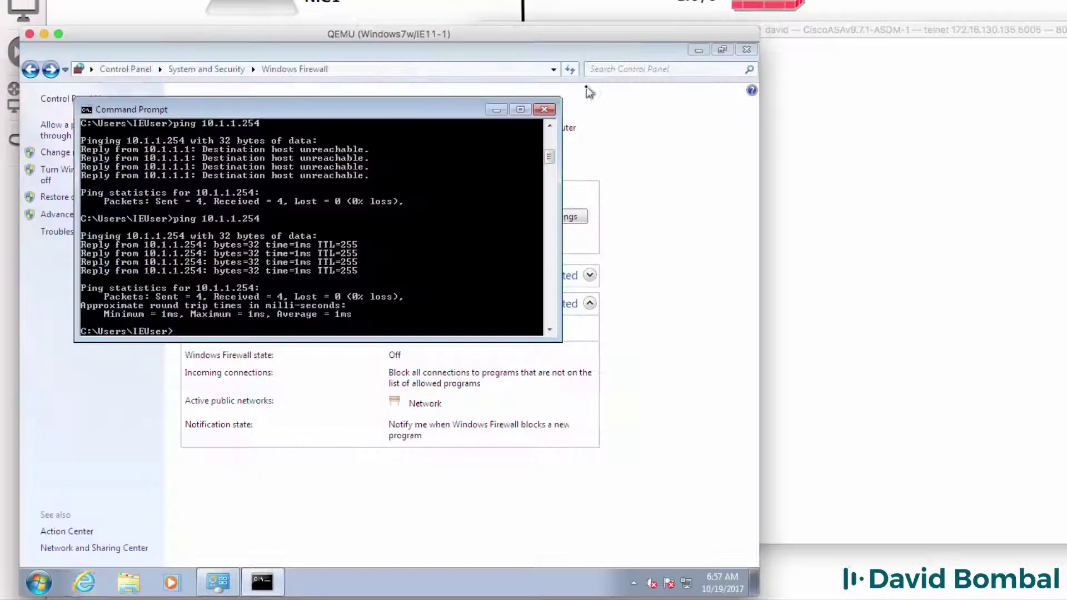
click(83, 582)
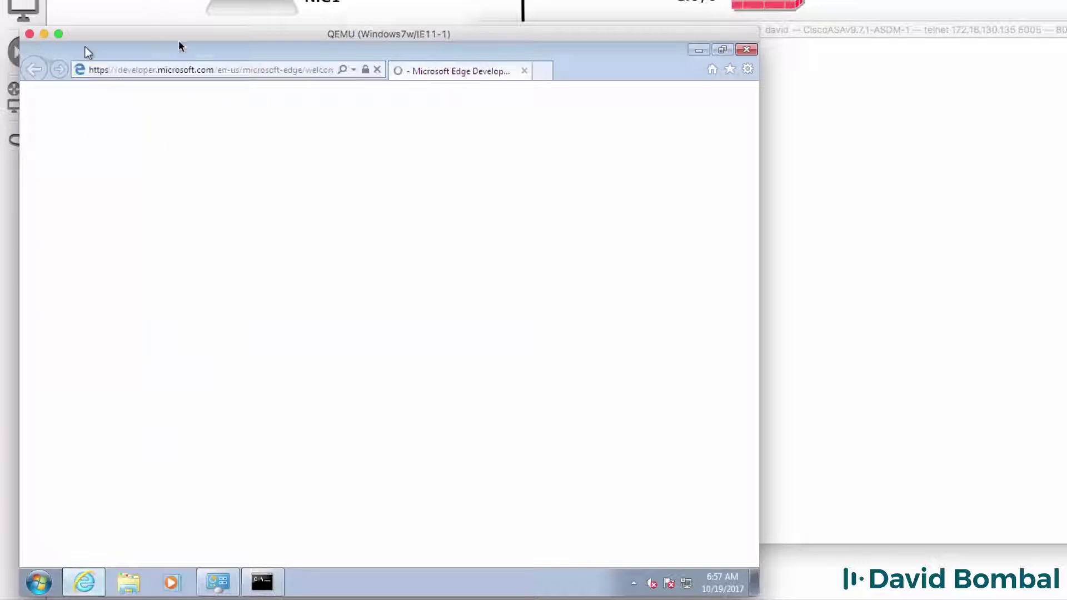
click(181, 68)
text(http)
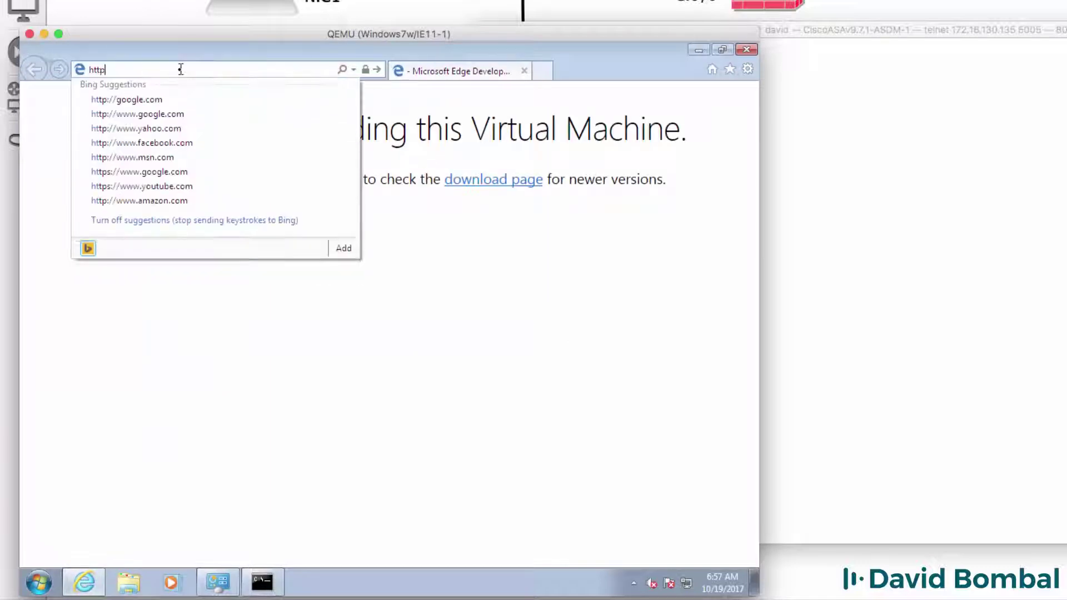
text(s://10.)
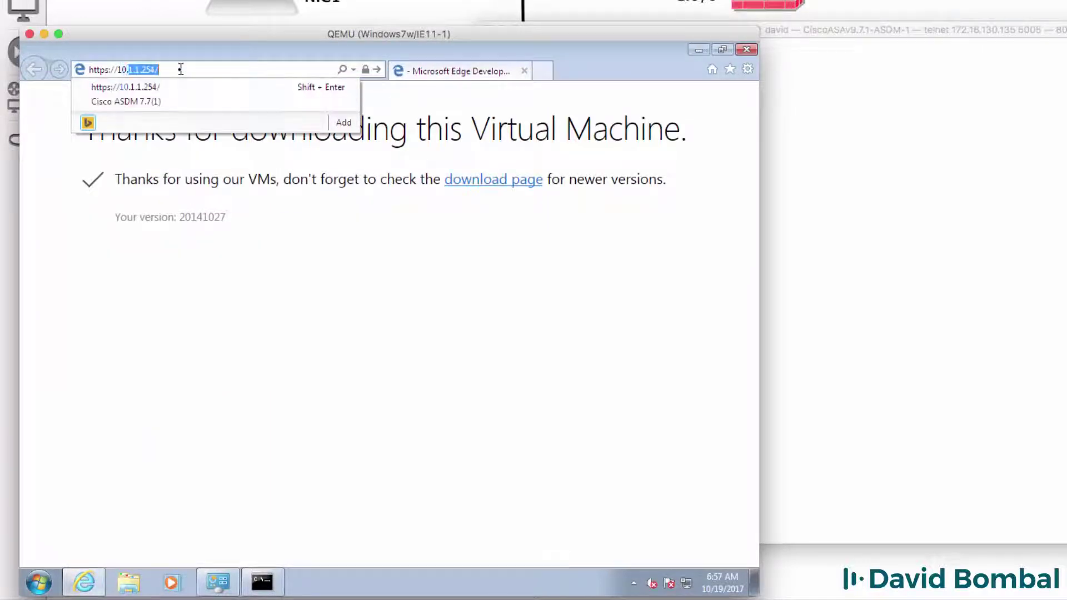
text(1)
key(Return)
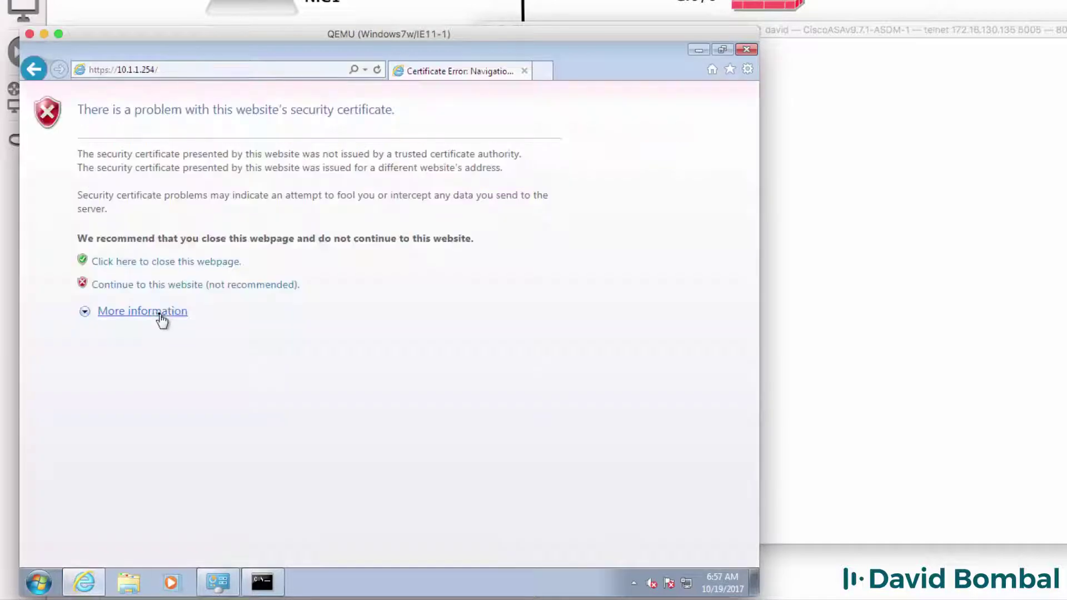
click(167, 286)
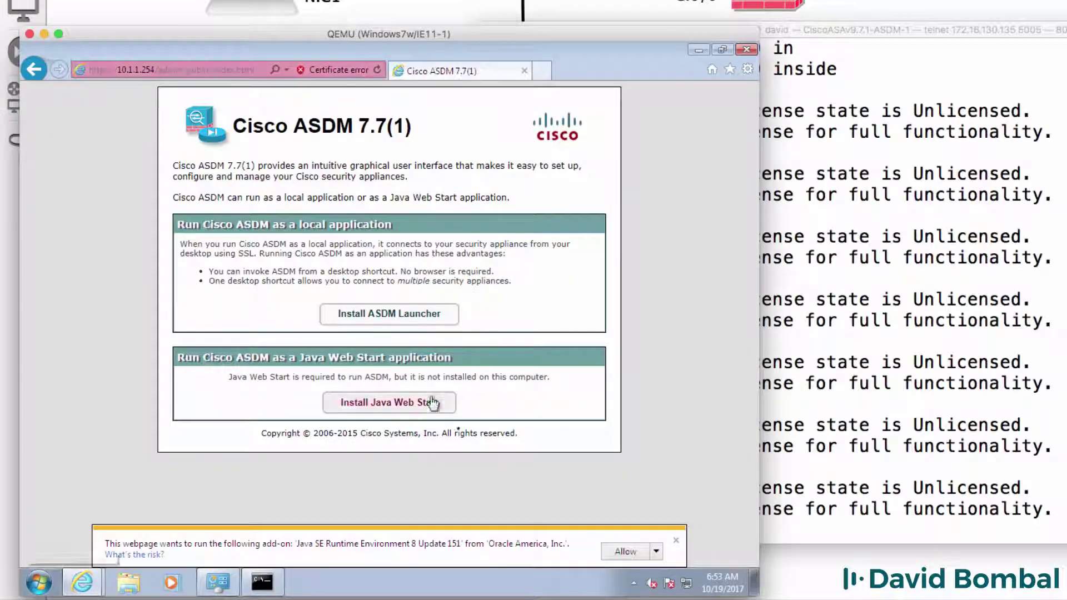
click(634, 552)
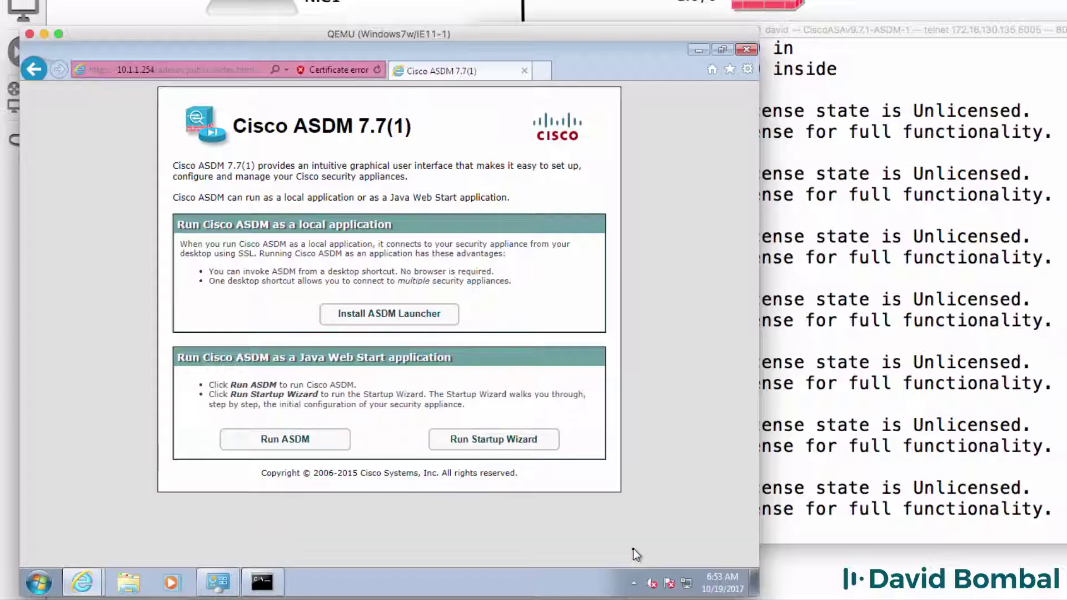
Download and run dm-launcher.msi, installing the ASDM Launcher with default settings
click(400, 322)
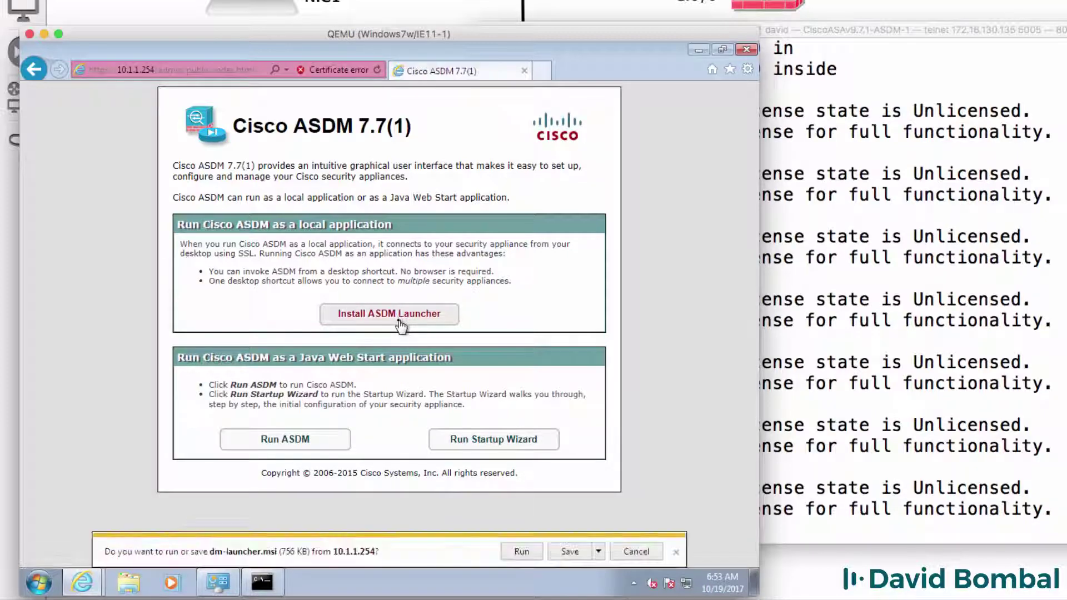
click(556, 554)
click(484, 549)
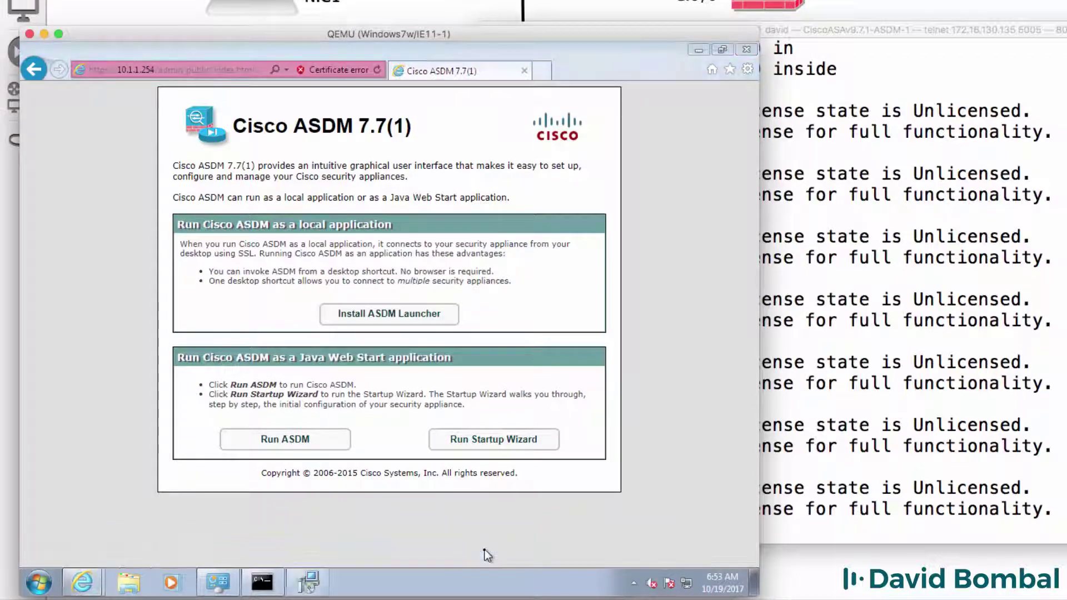
click(461, 427)
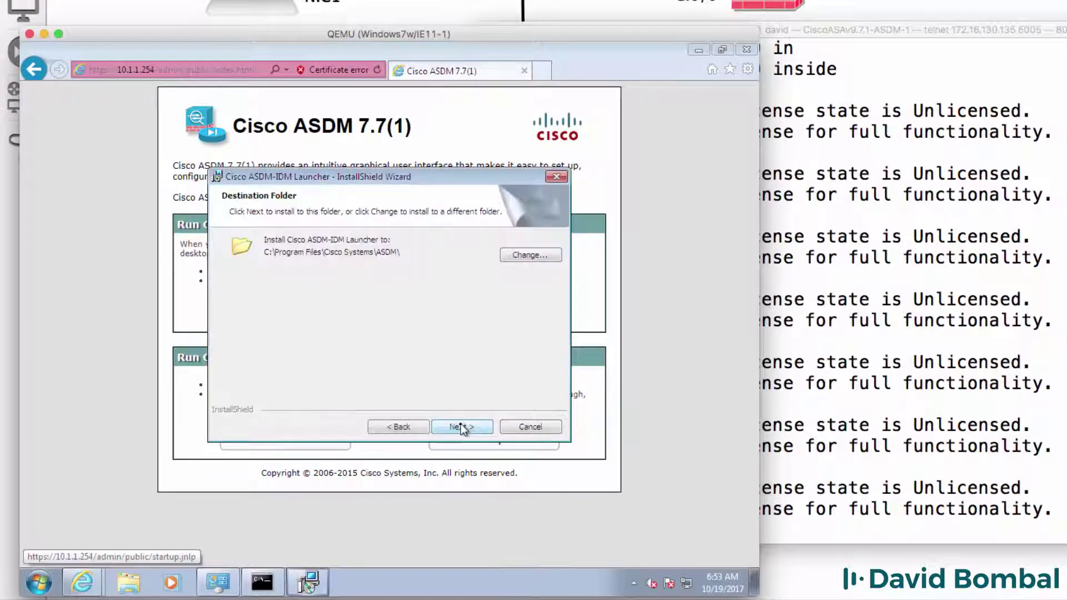
click(461, 427)
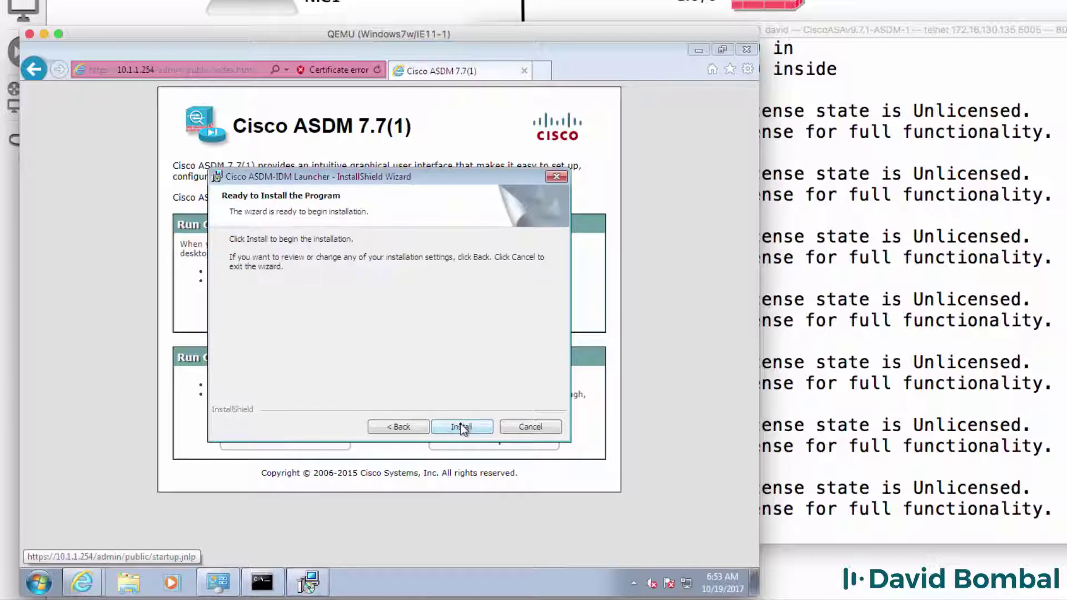
click(461, 427)
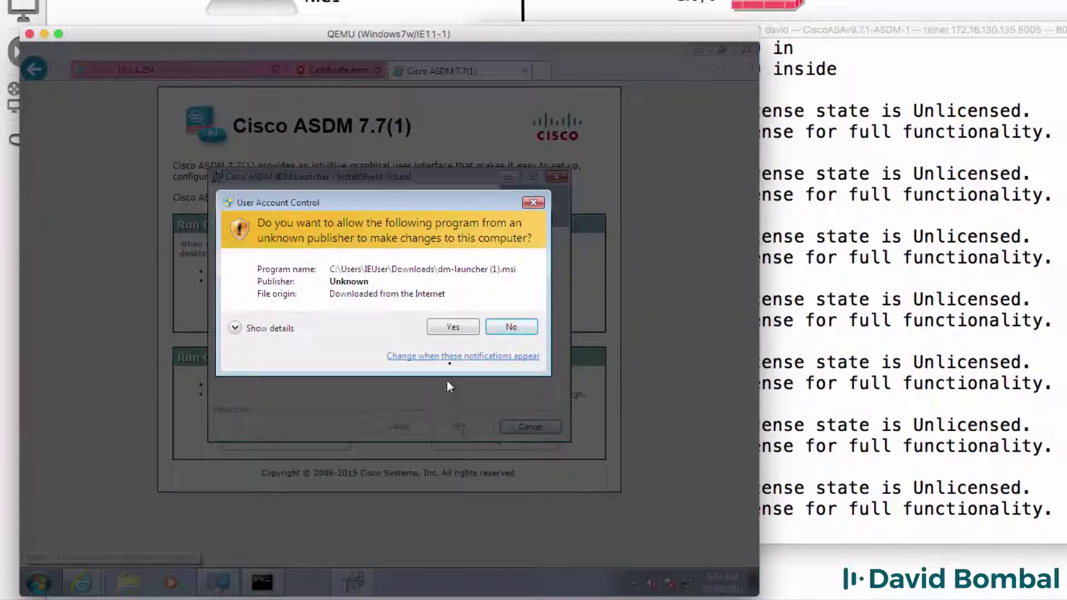
click(453, 327)
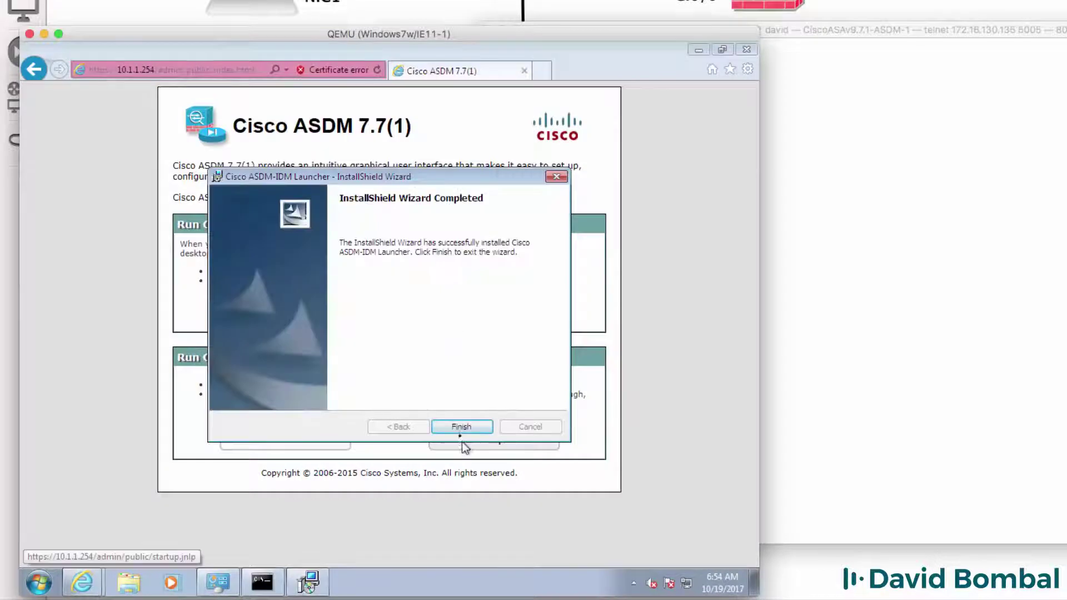
click(460, 427)
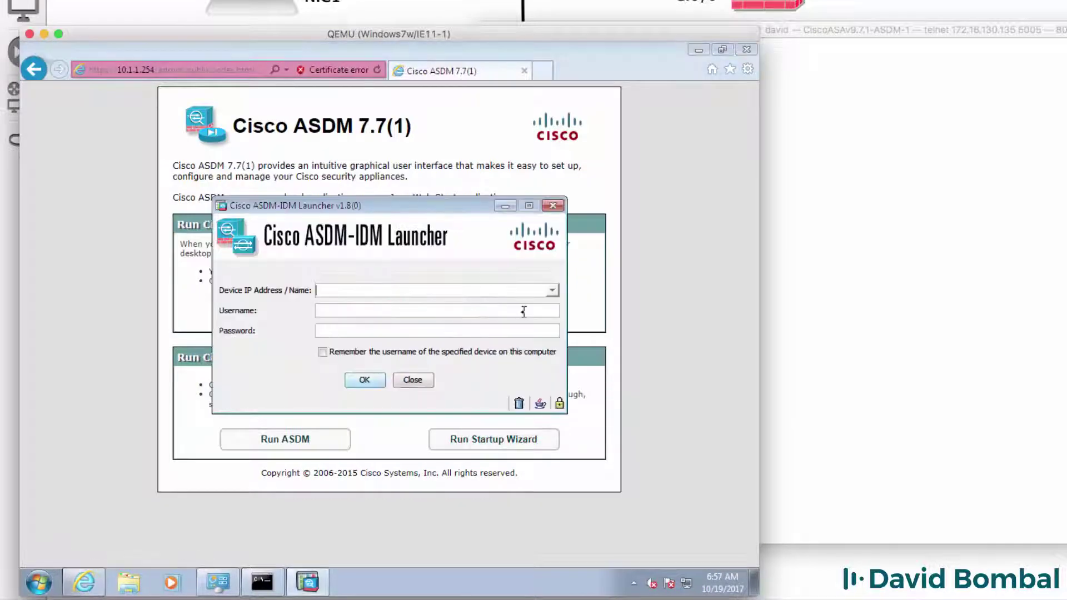
Log in to 10.1.1.254 with the ASA username and password, ticking 'Remember the username'
click(319, 311)
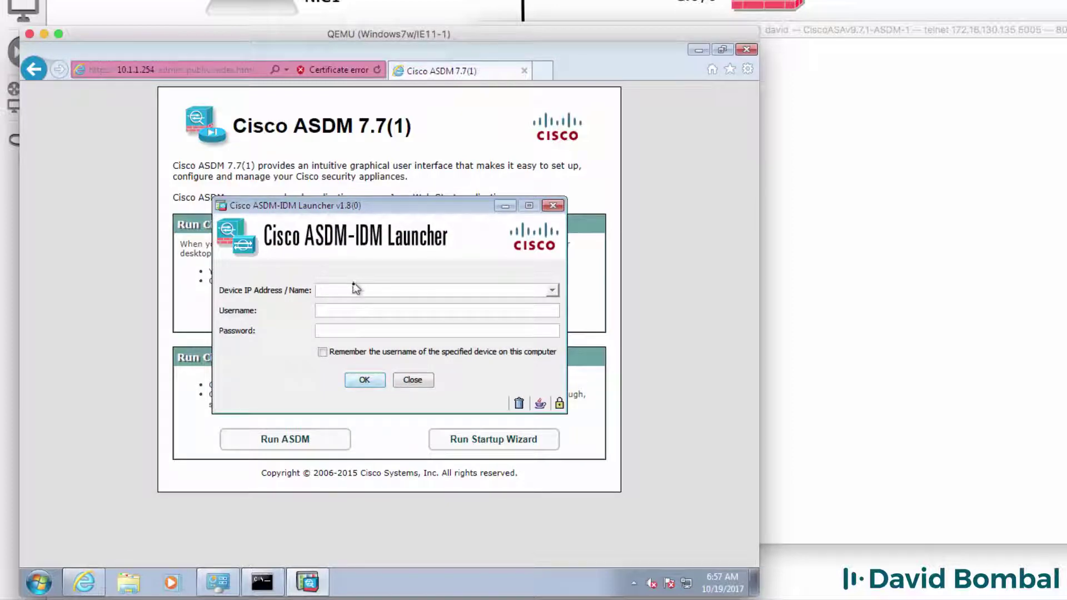
click(354, 285)
text(10.1.1.254)
click(389, 311)
text(davidcisco)
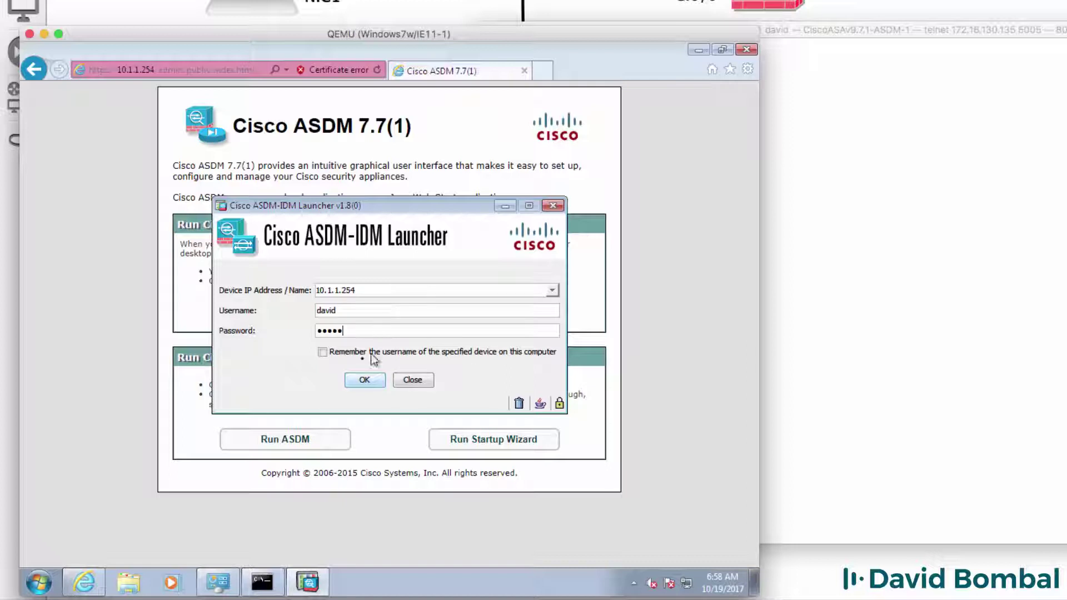
key(Tab)
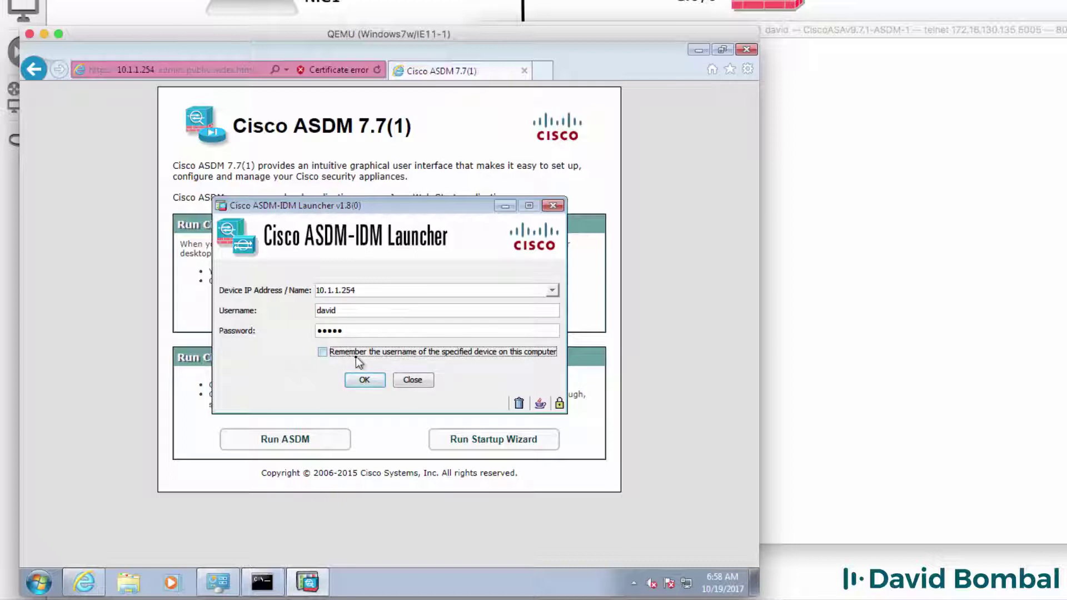
click(356, 356)
click(369, 381)
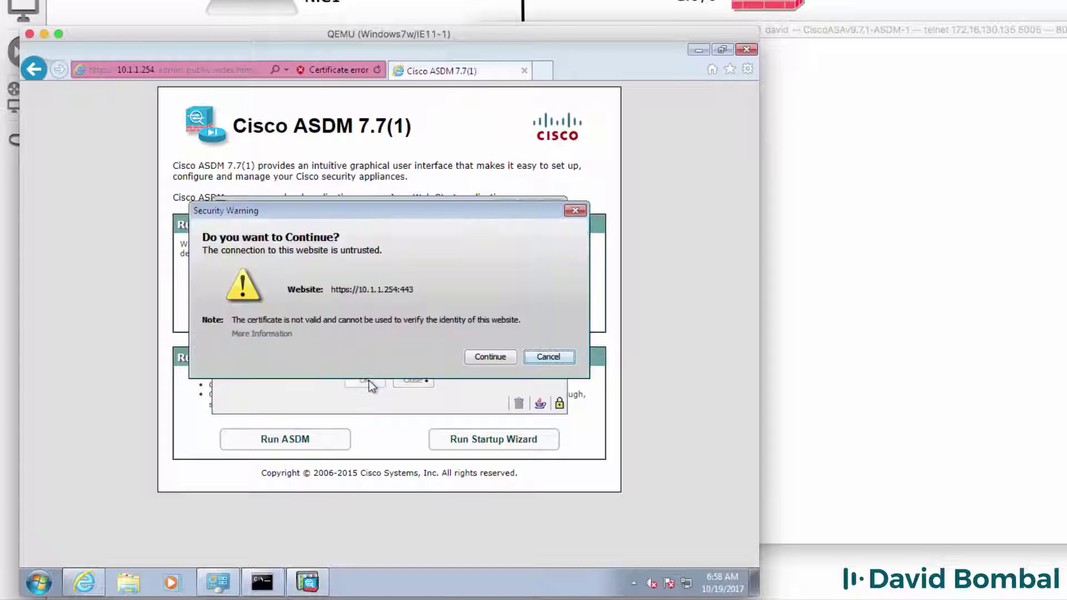
Accept the certificate and ASAv license warnings, then select the inside interface (10.1.1.254/24) on the dashboard
click(481, 359)
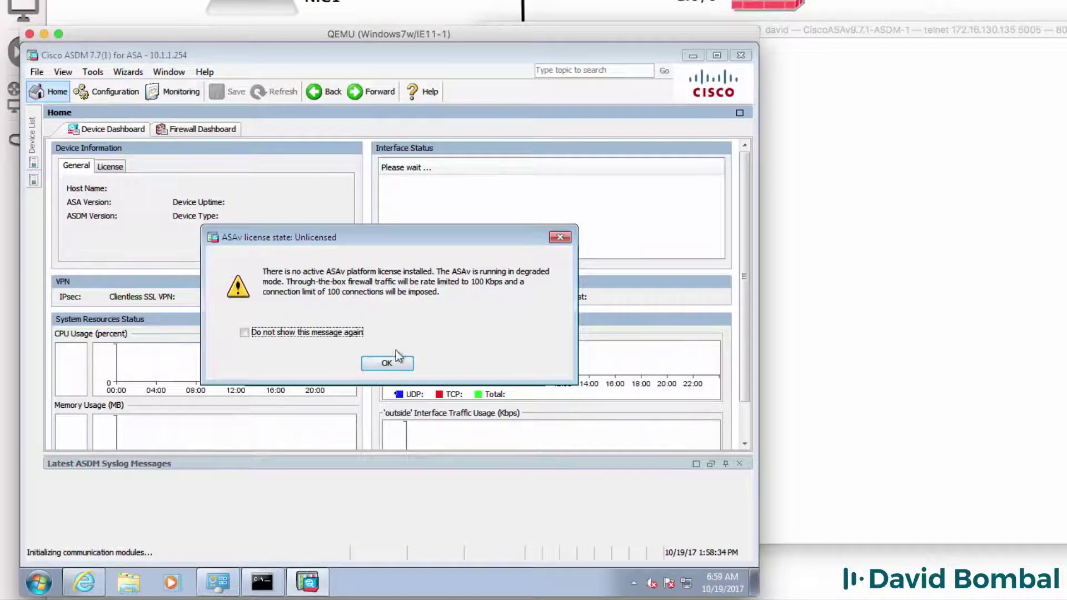
click(390, 367)
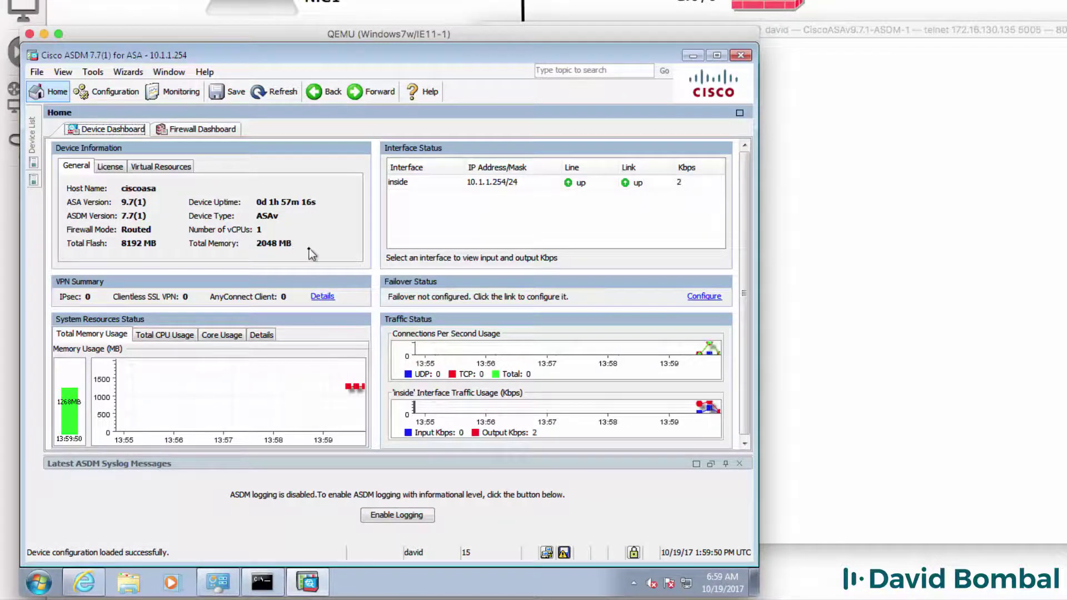
click(411, 185)
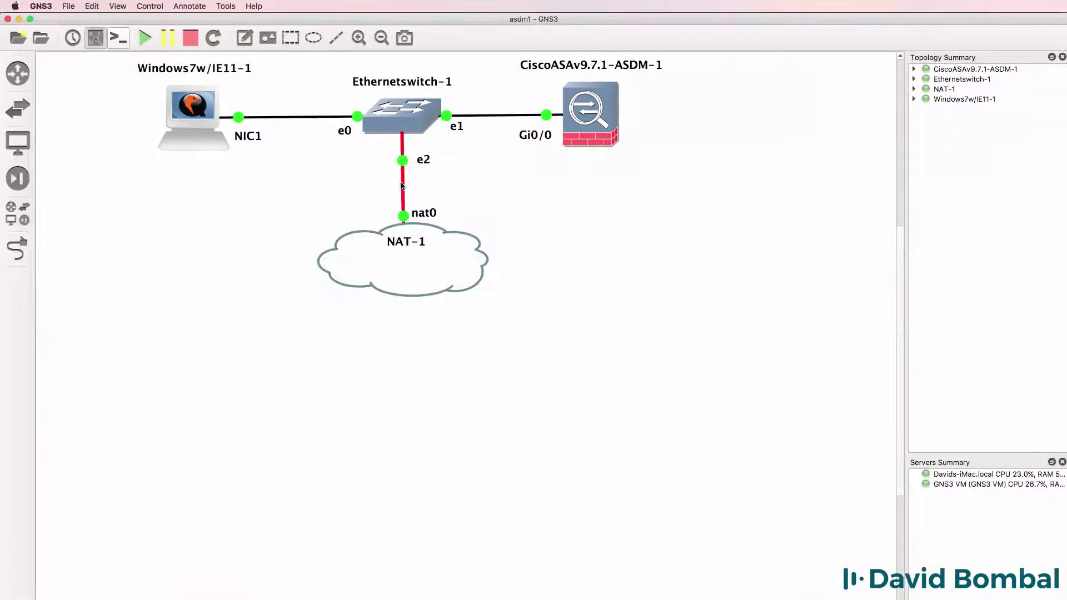
Delete the switch-to-NAT-1 link and move the NAT-1 cloud to the top right
right_click(402, 185)
click(442, 231)
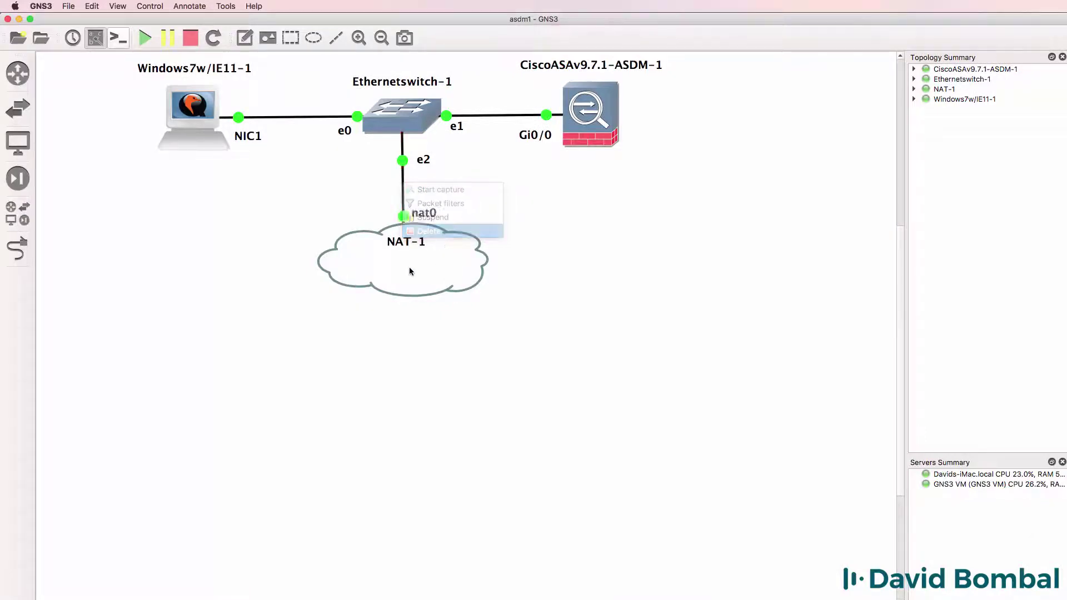
drag(410, 271, 784, 122)
Link the ASA's Gi0/1 to NAT-1's nat0
click(18, 248)
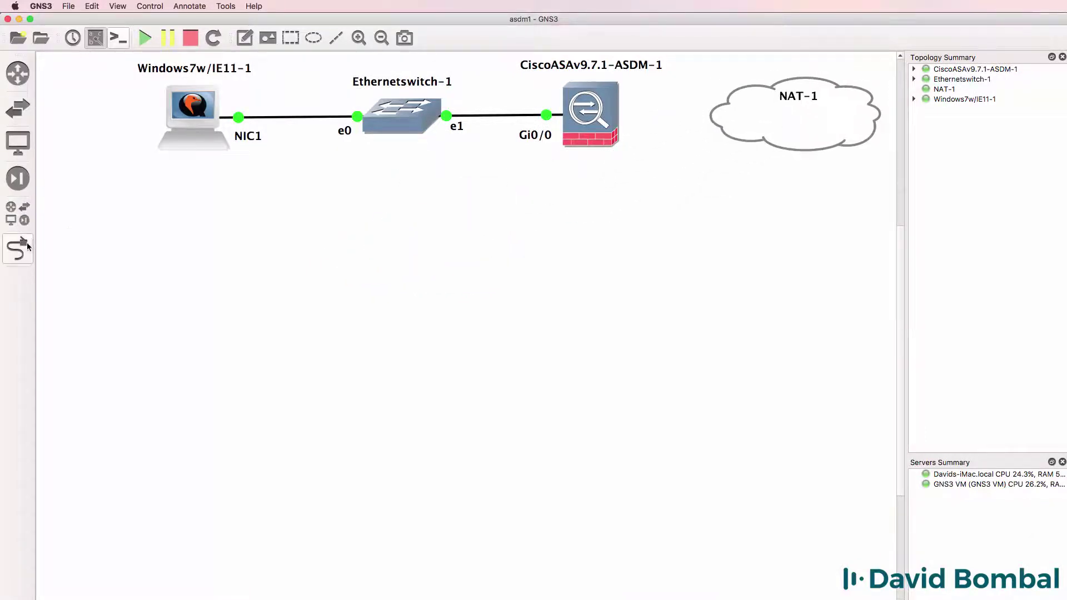
click(580, 127)
click(608, 160)
click(771, 115)
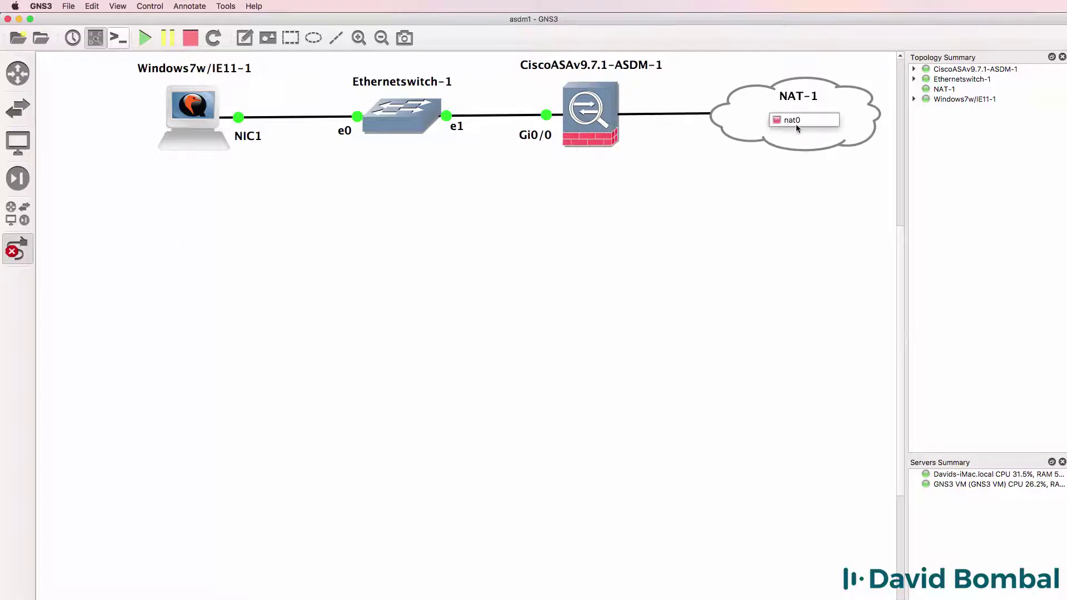
click(794, 121)
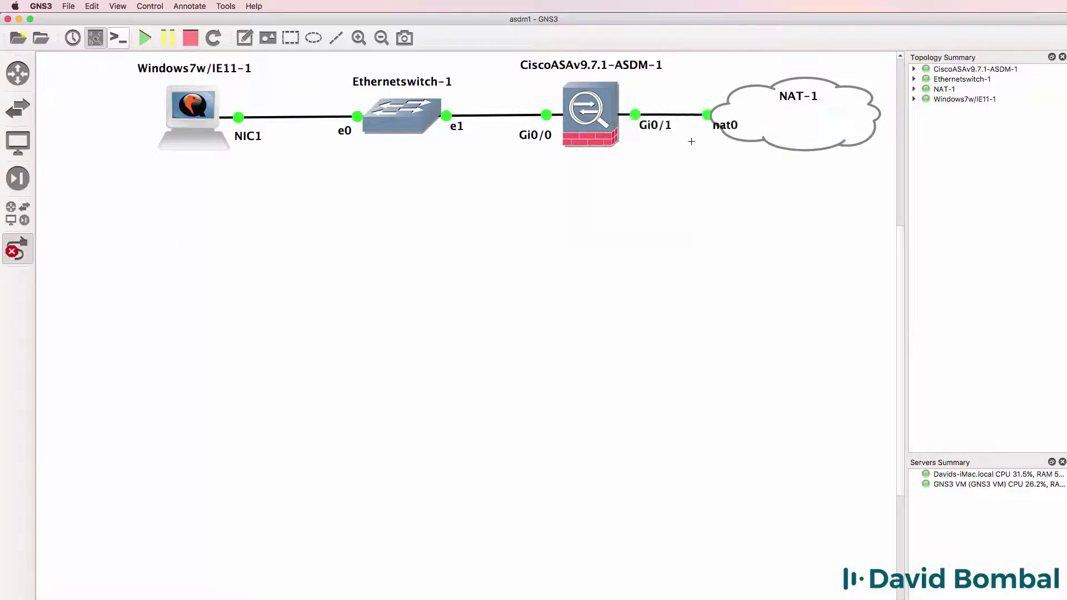
click(19, 248)
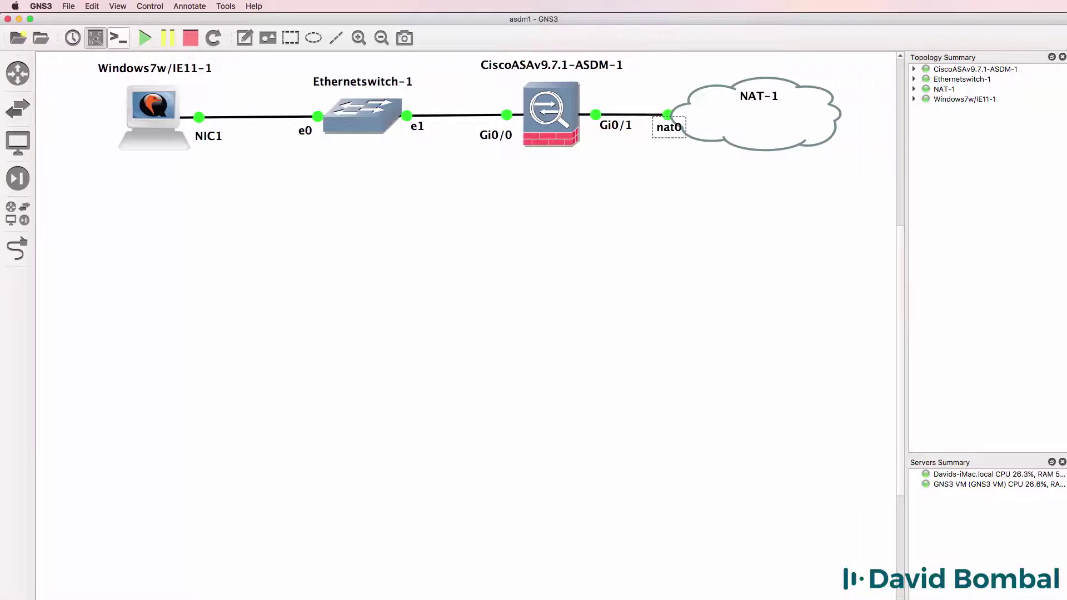